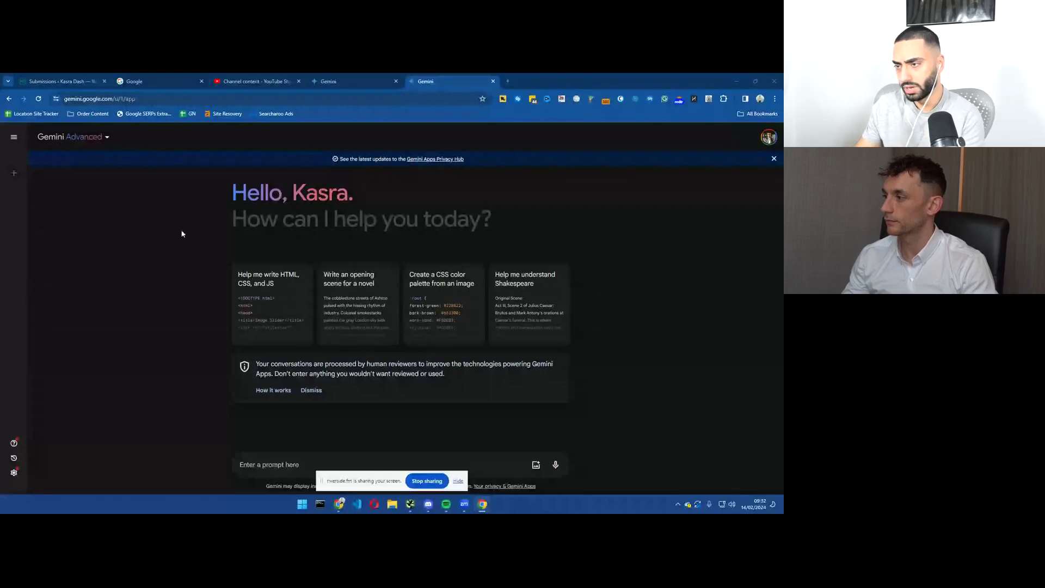
- Move from the Gemini Advanced tab to the standard Gemini tab and select its draft prompt
click(106, 137)
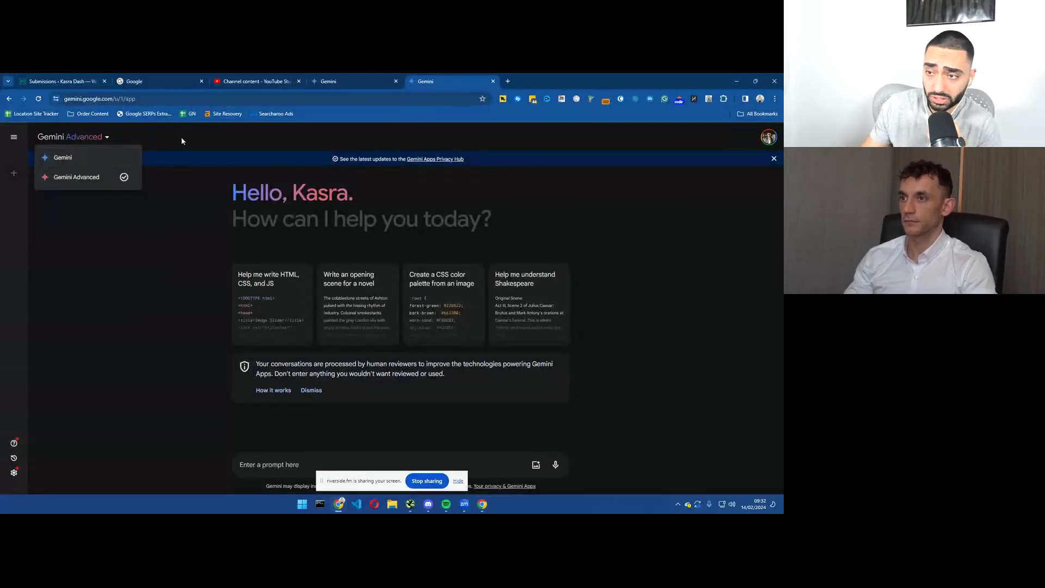
click(365, 76)
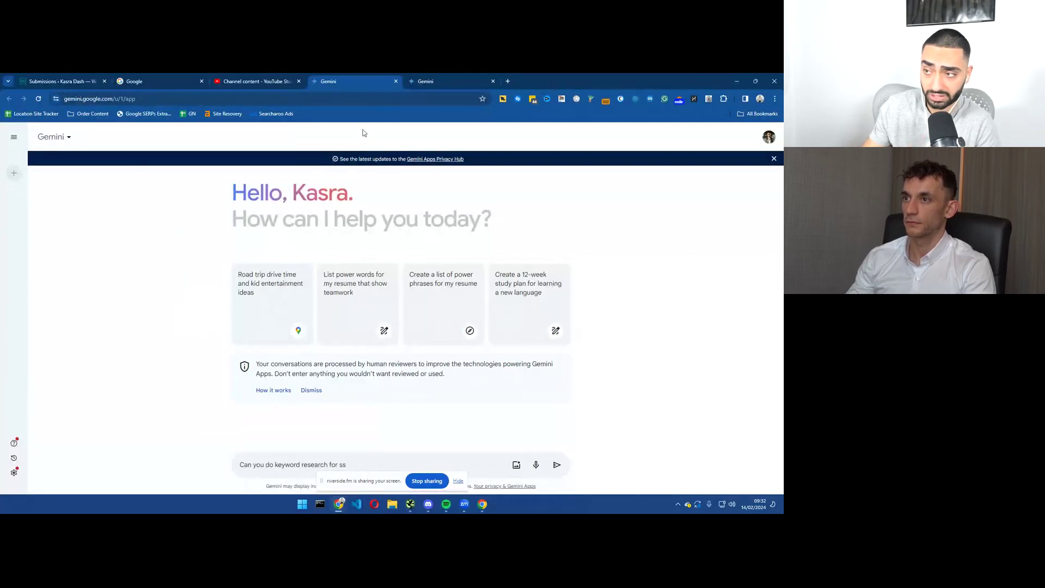
click(432, 79)
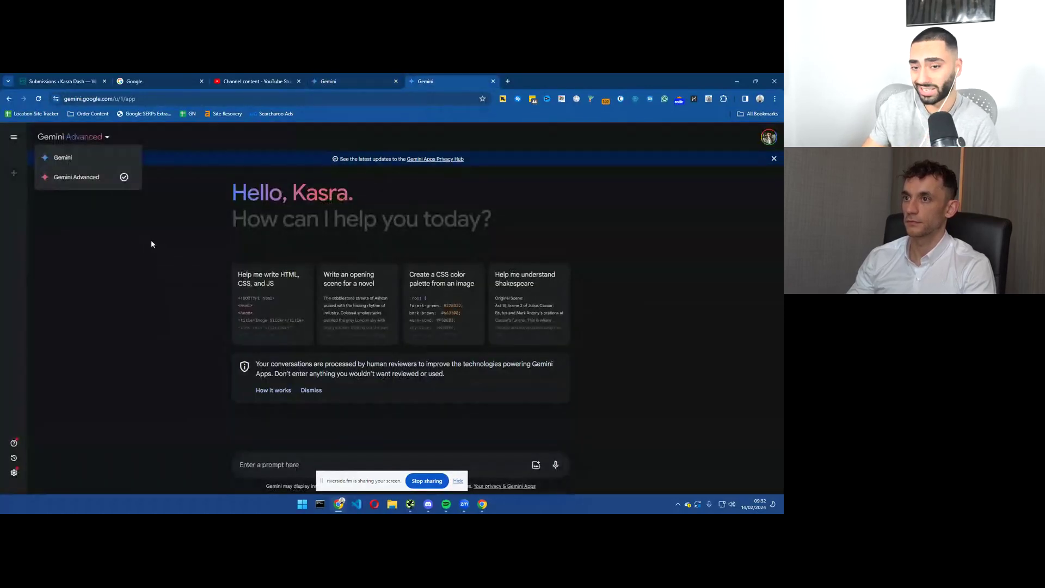
click(374, 77)
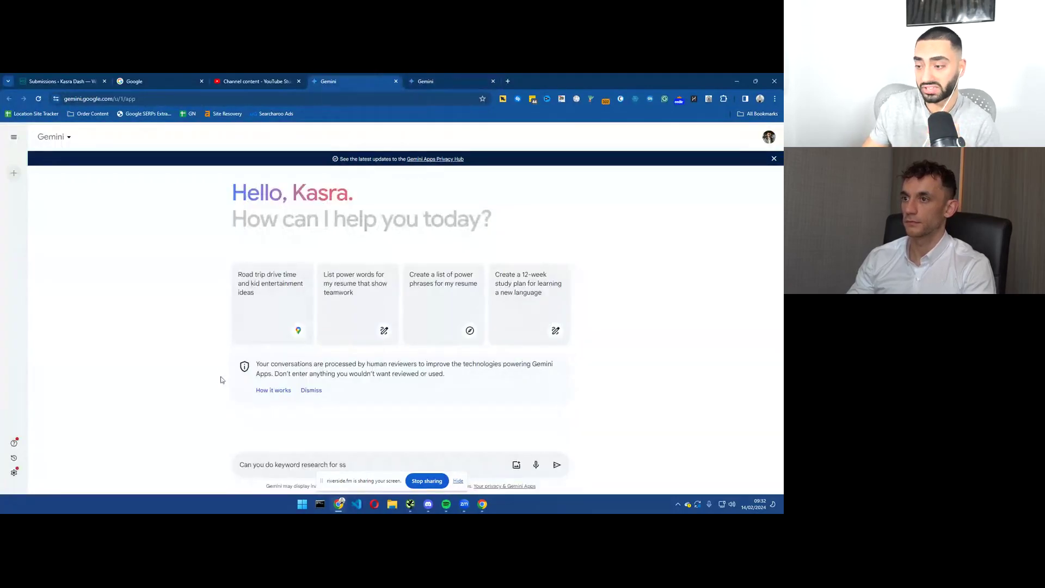
drag(347, 464, 228, 466)
- Rewrite the draft's ending to ask for research using the alphabet soup method and wildcard
key(BackSpace)
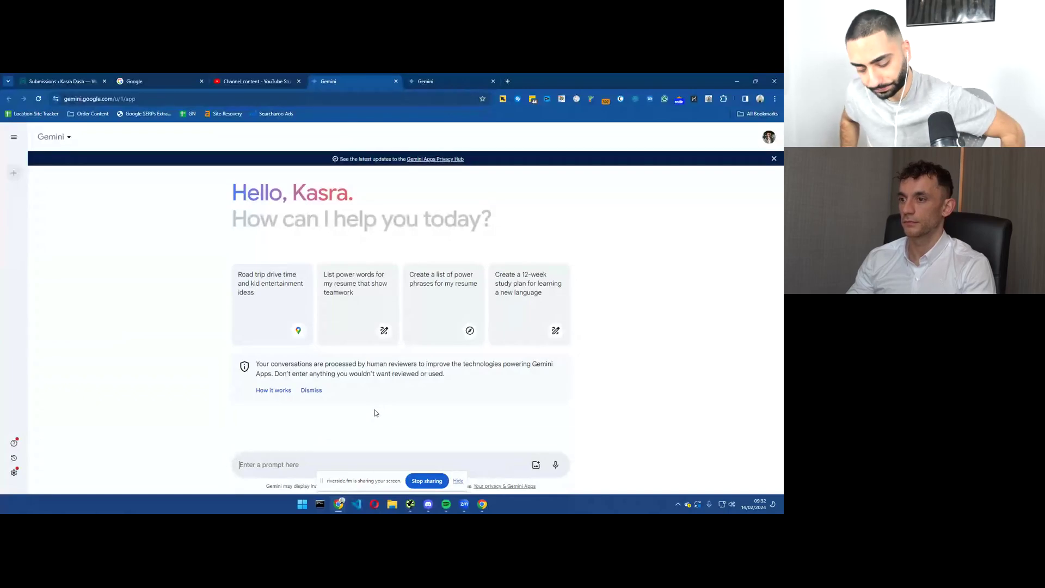
key(ctrl+z)
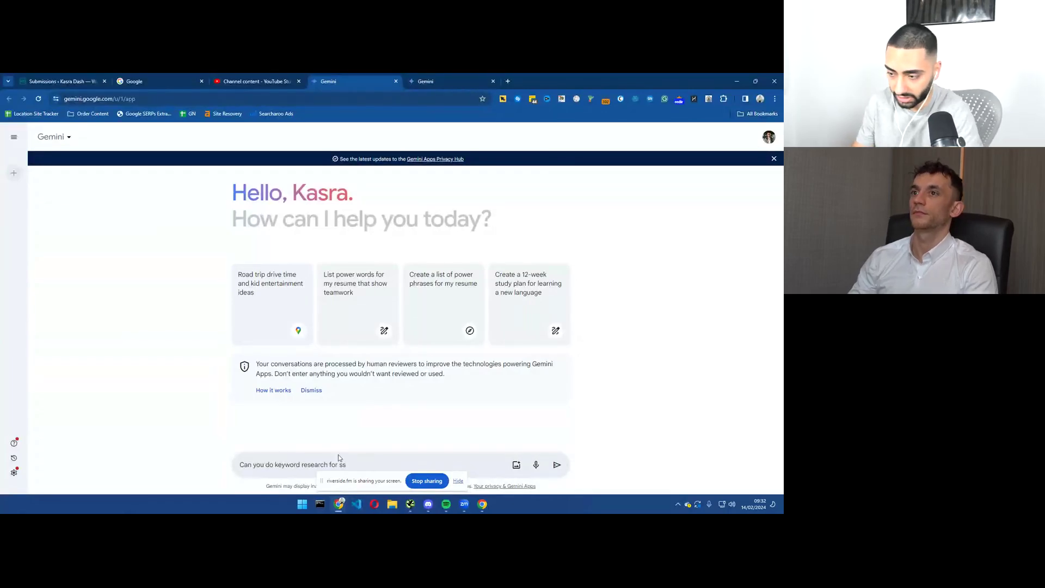
drag(346, 465, 331, 464)
key(BackSpace)
text(using t)
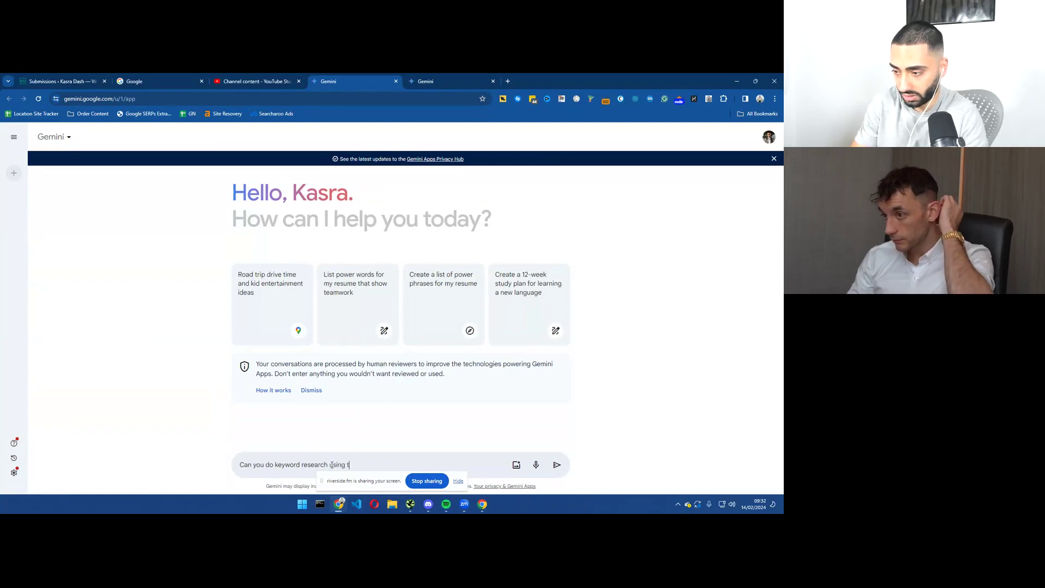
text(he alpha)
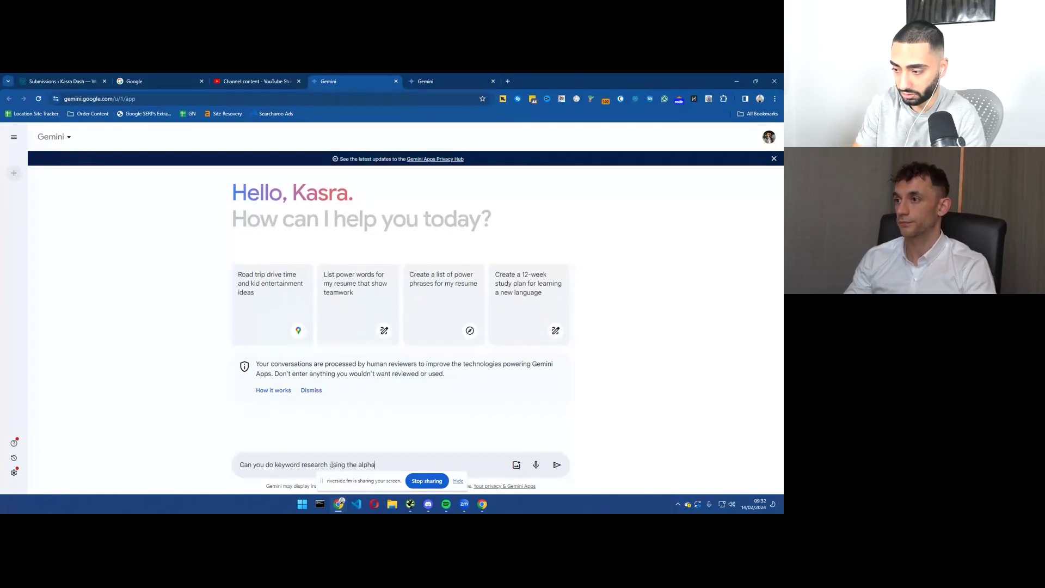
text(bet soup method f)
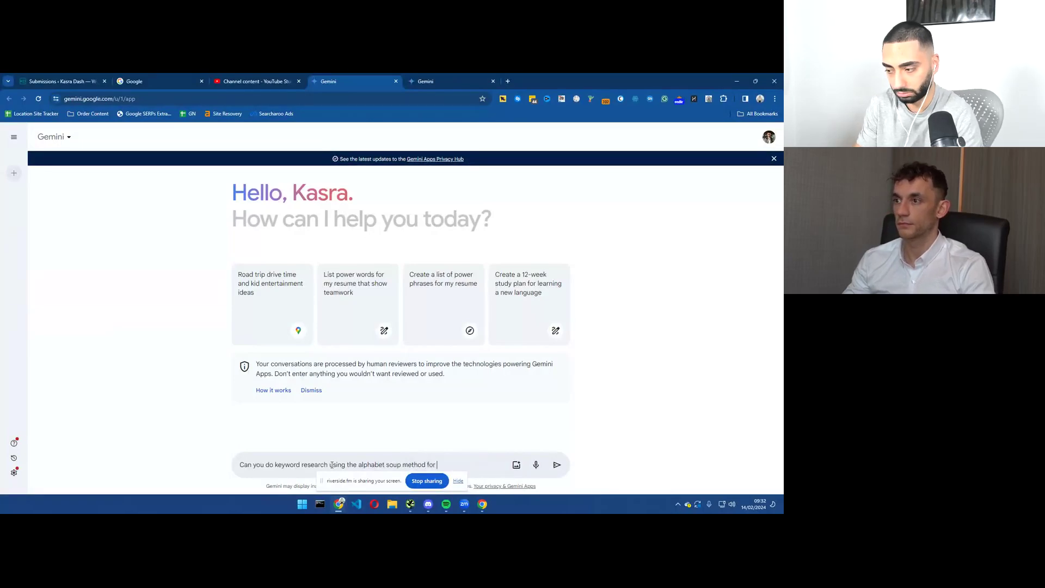
text(or)
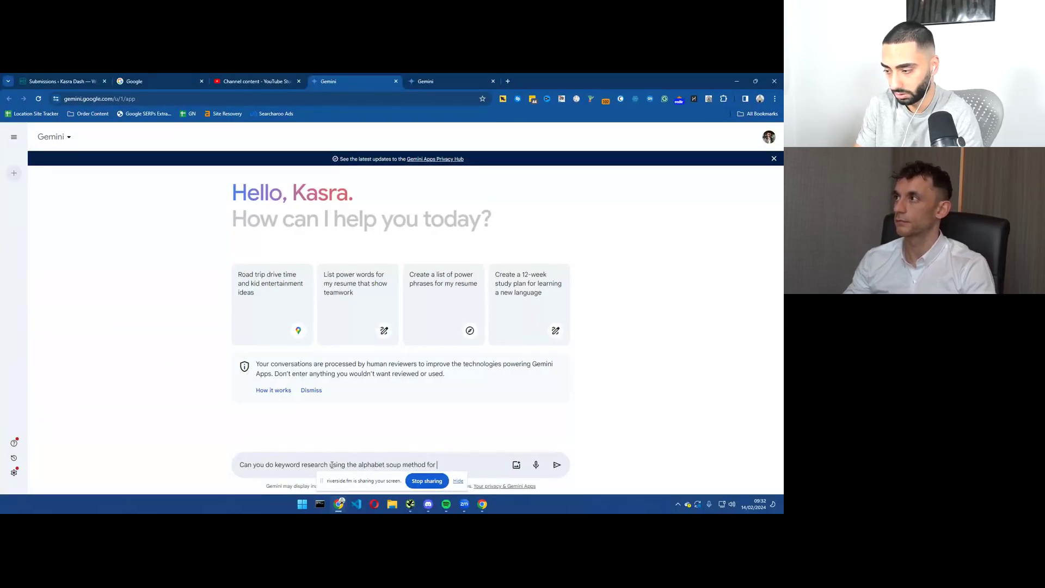
key(BackSpace)
key(BackSpace)
key(BackSpace)
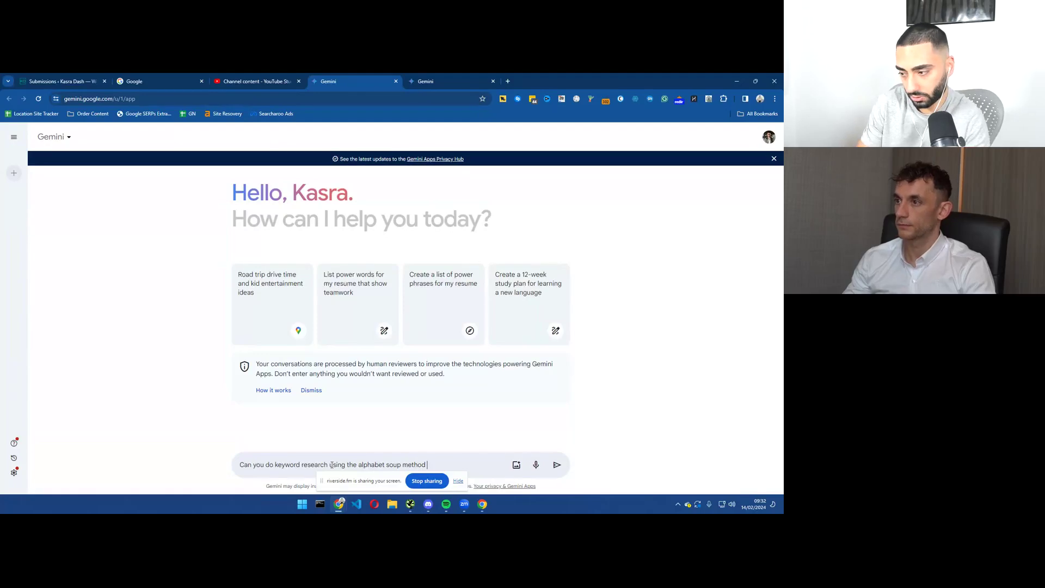
text(and wildcard)
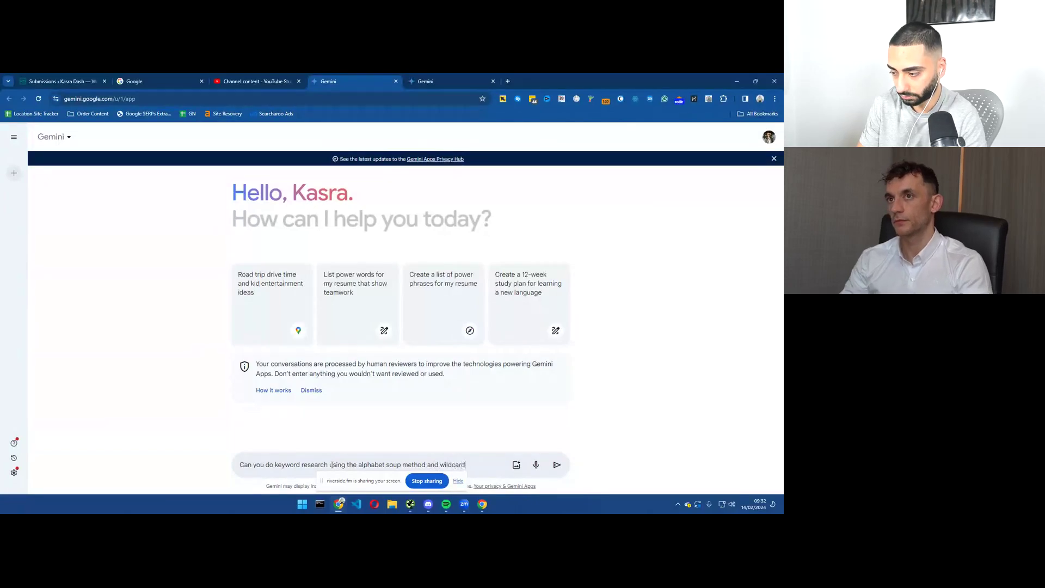
- Add lines 'The keyword is "Lawyers for*"' and 'Swap out the * for other relevant keywords'
key(shift+Return)
text(The keyword )
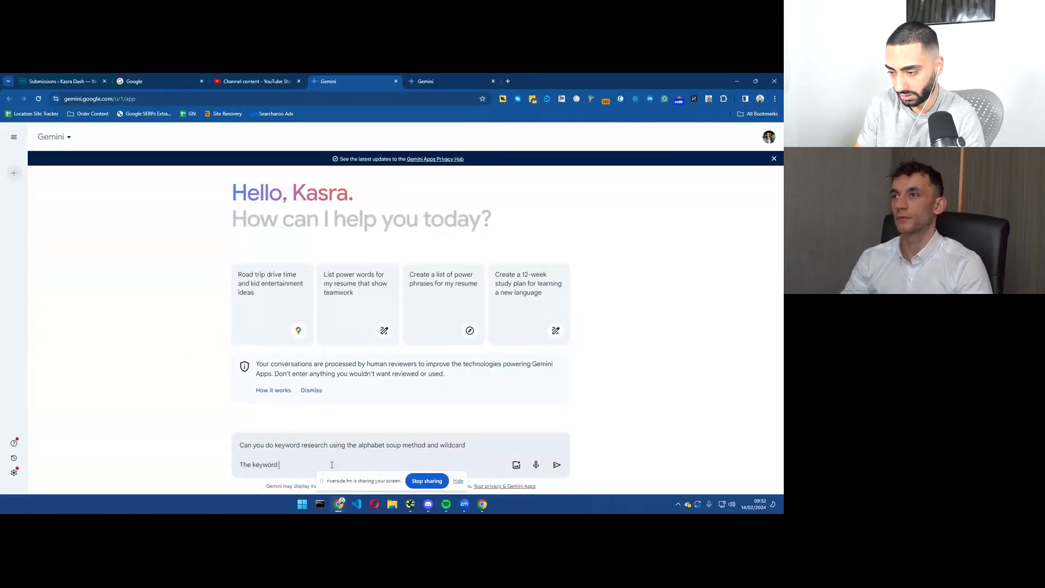
text(is "Lawyers for)
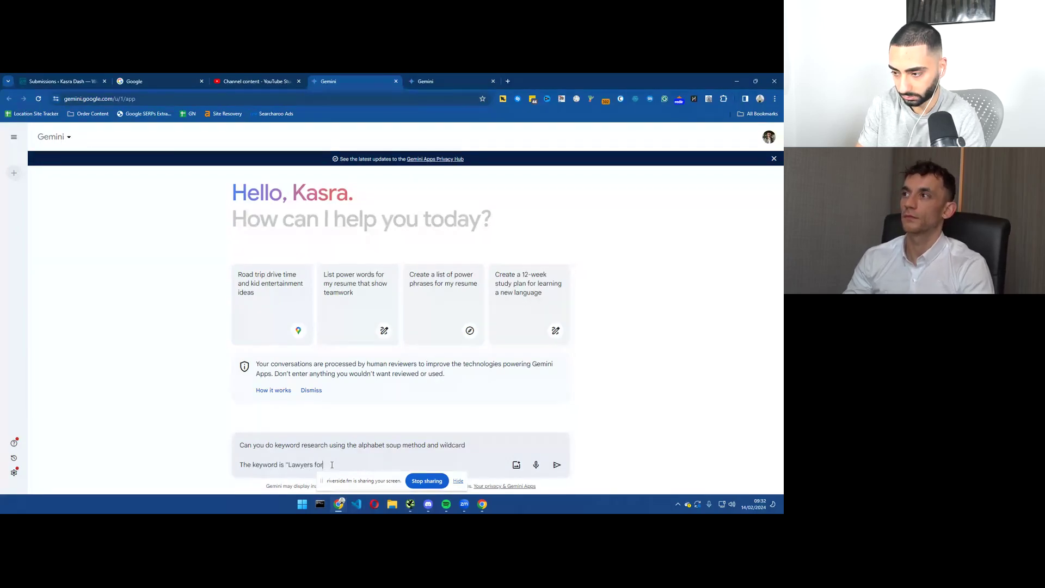
text(*")
key(shift+Return)
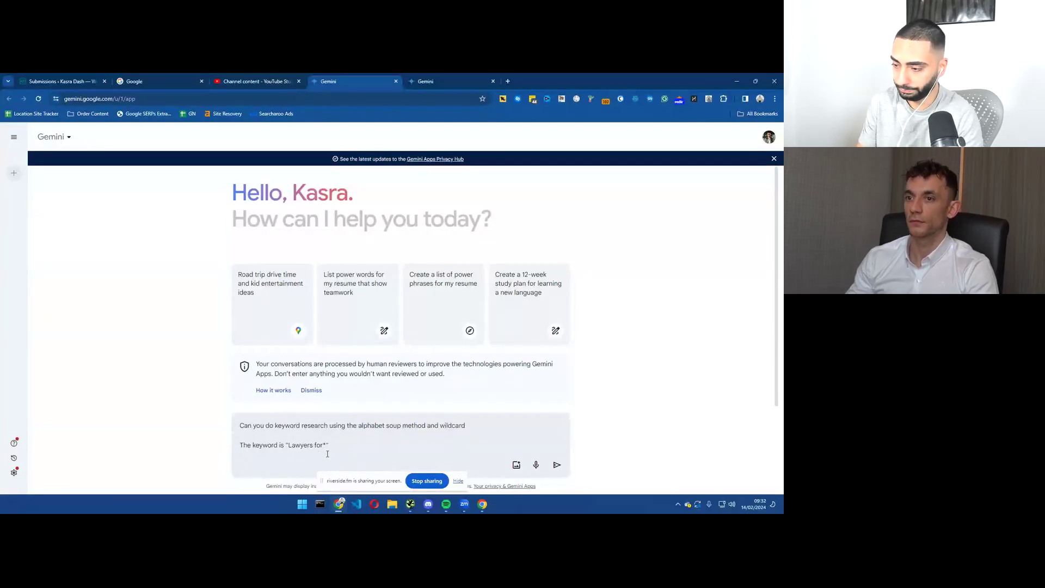
text(Swap out)
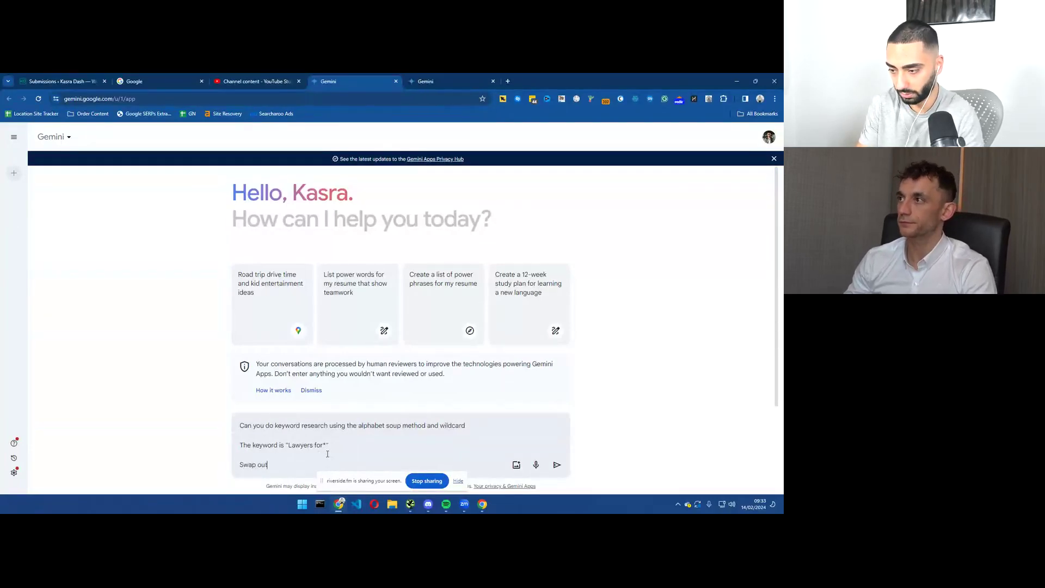
text( the *)
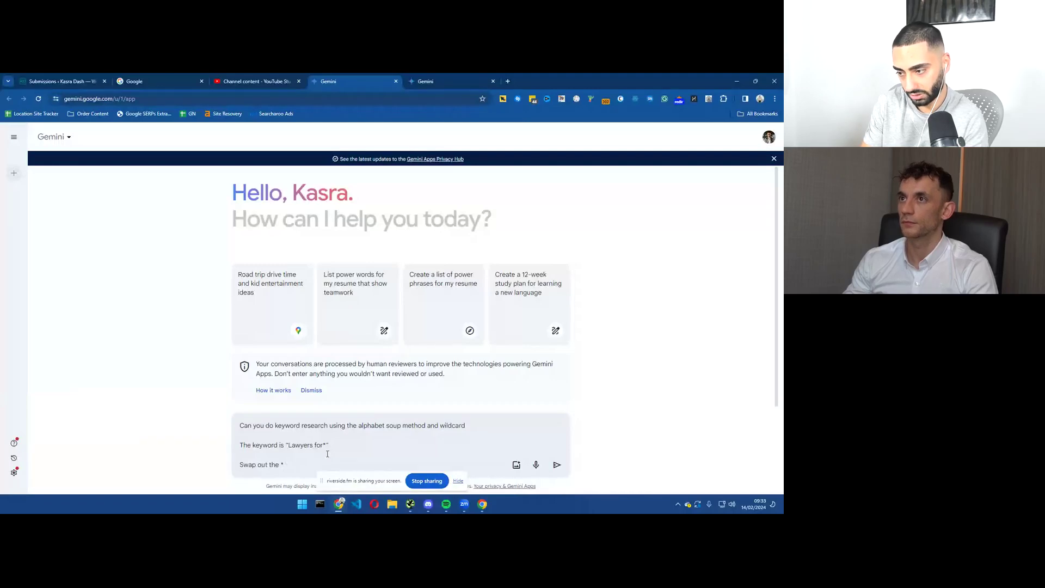
text( fo for)
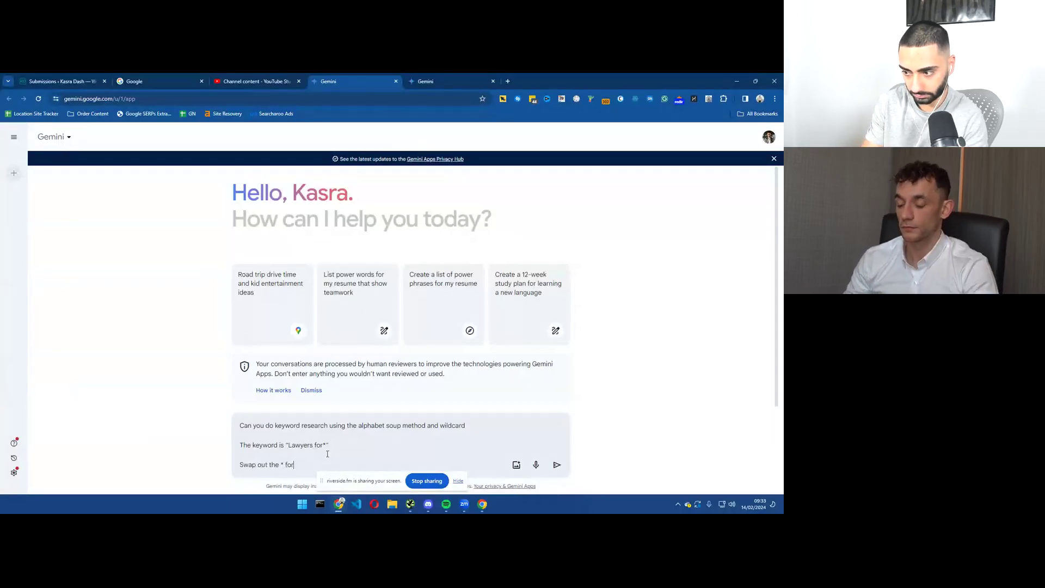
text( other relevcan)
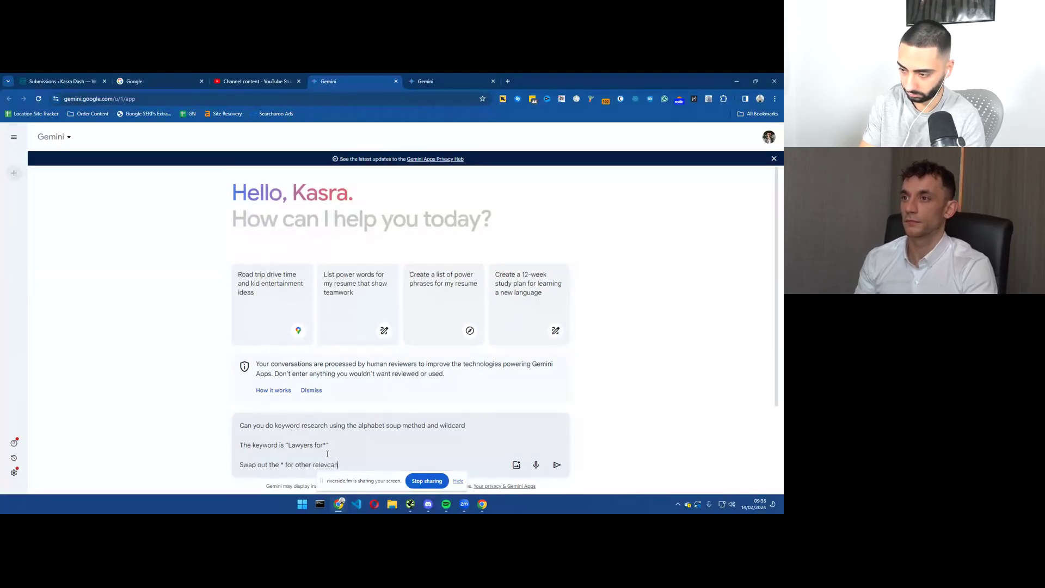
text(t)
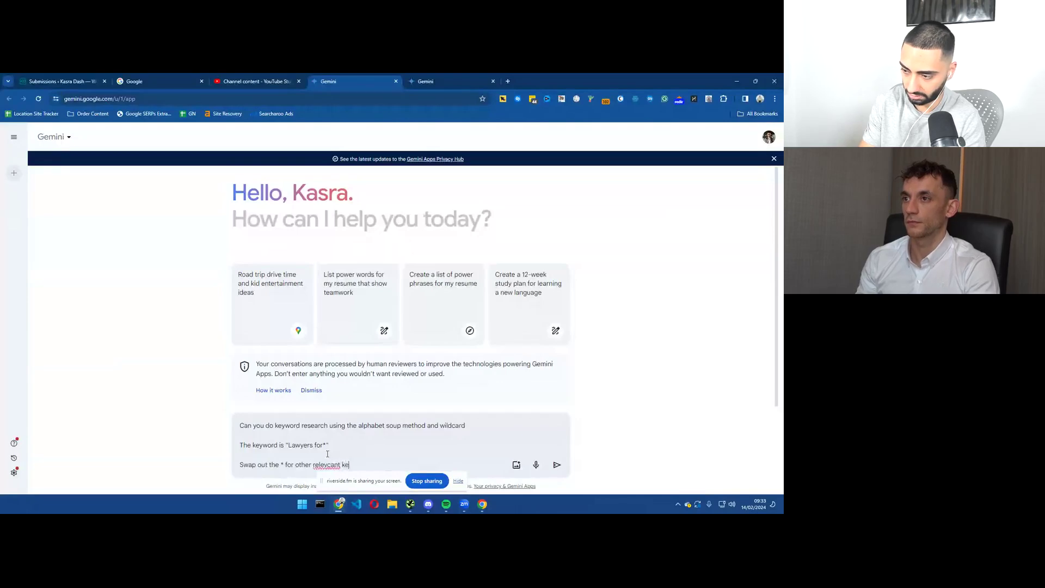
text( keywords)
right_click(330, 465)
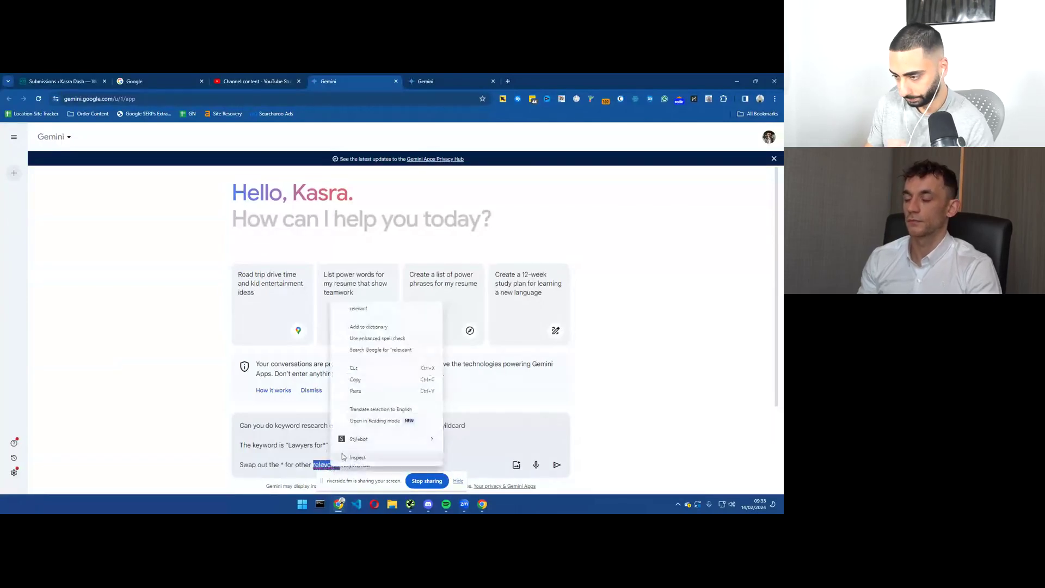
click(370, 310)
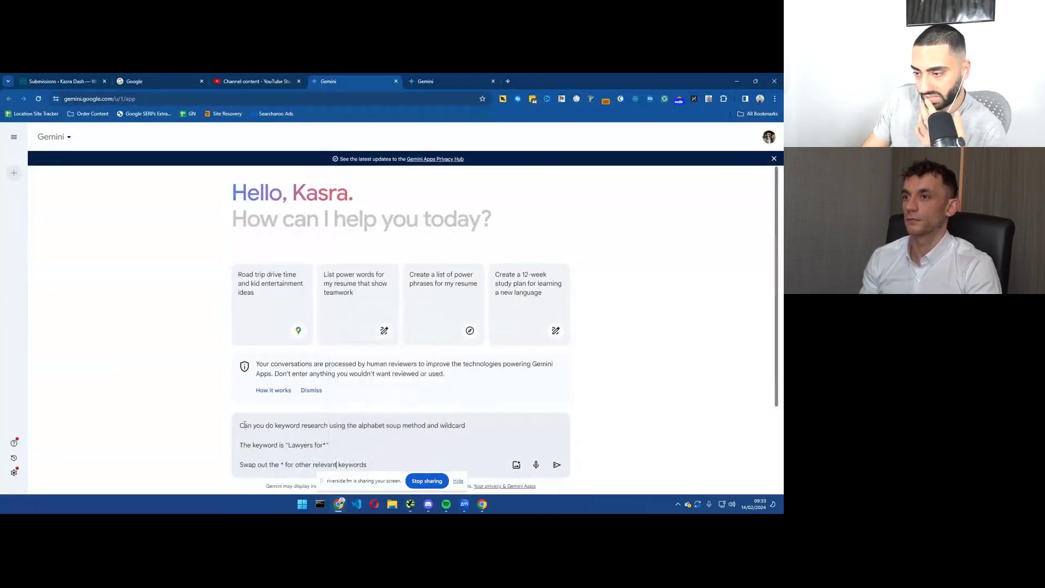
drag(244, 425, 351, 442)
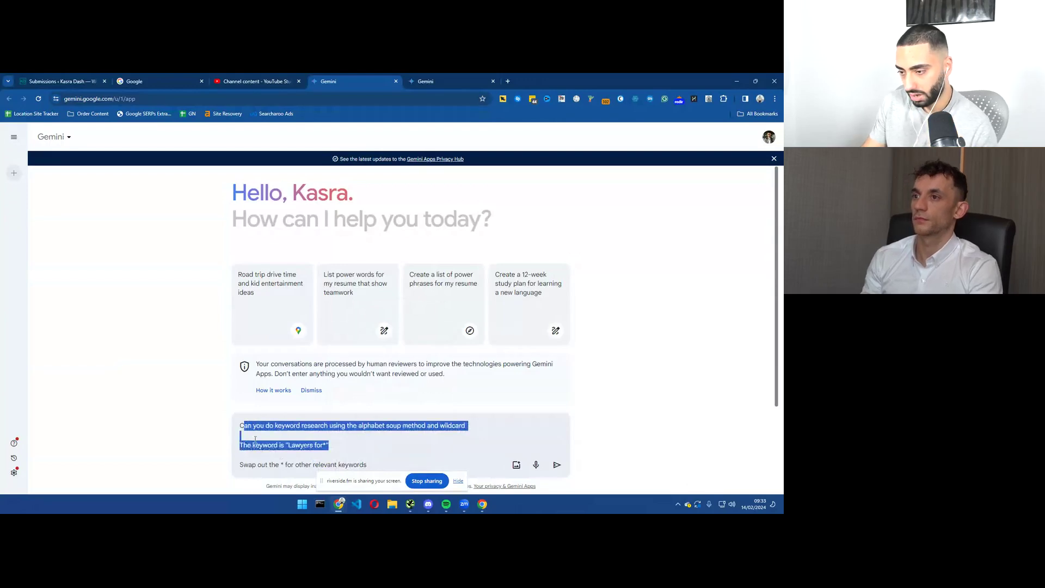
scroll(224, 435, up, 5)
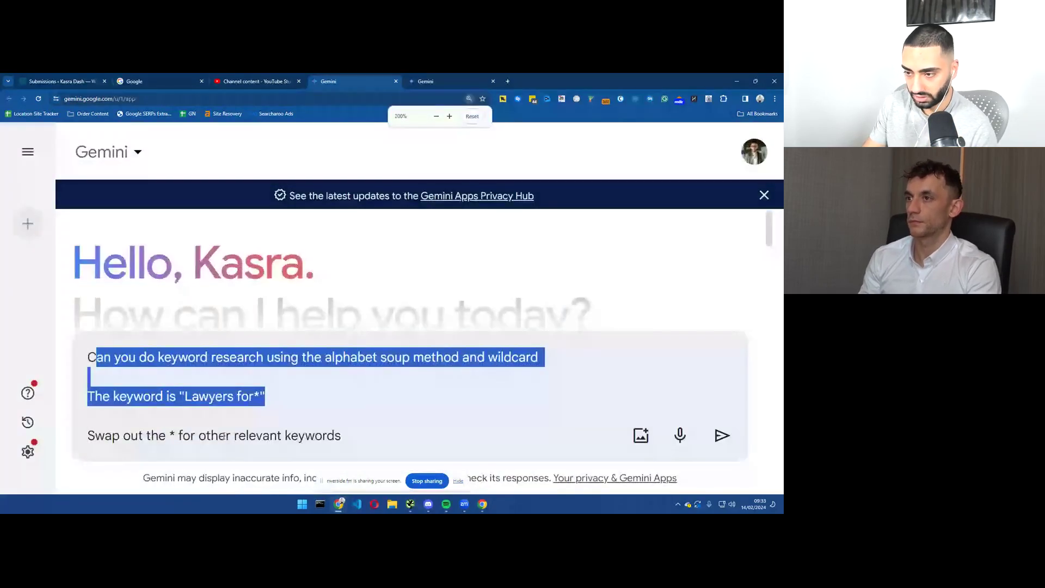
drag(129, 357, 207, 383)
drag(95, 396, 180, 397)
click(184, 396)
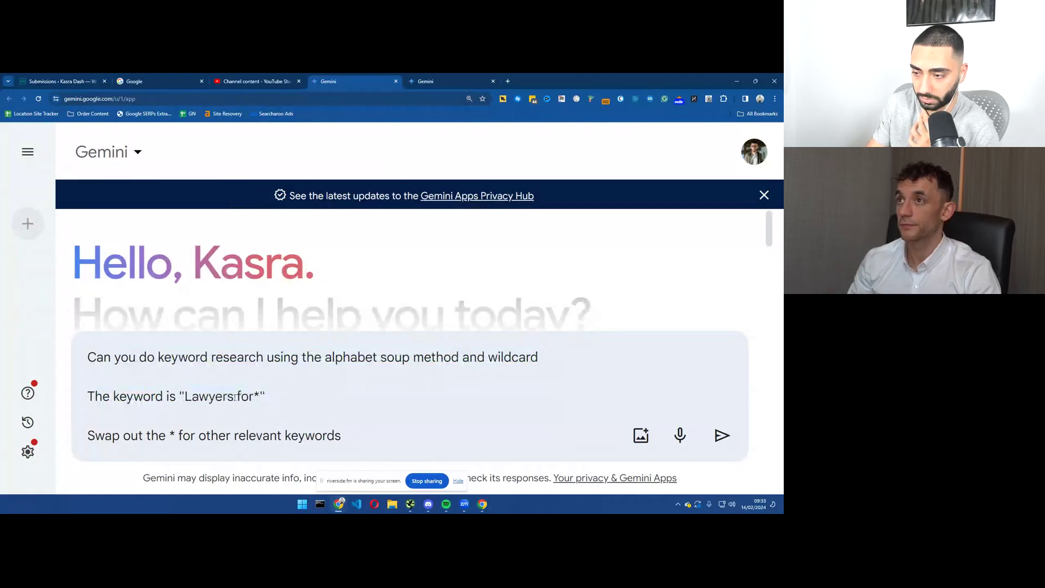
drag(254, 396, 195, 399)
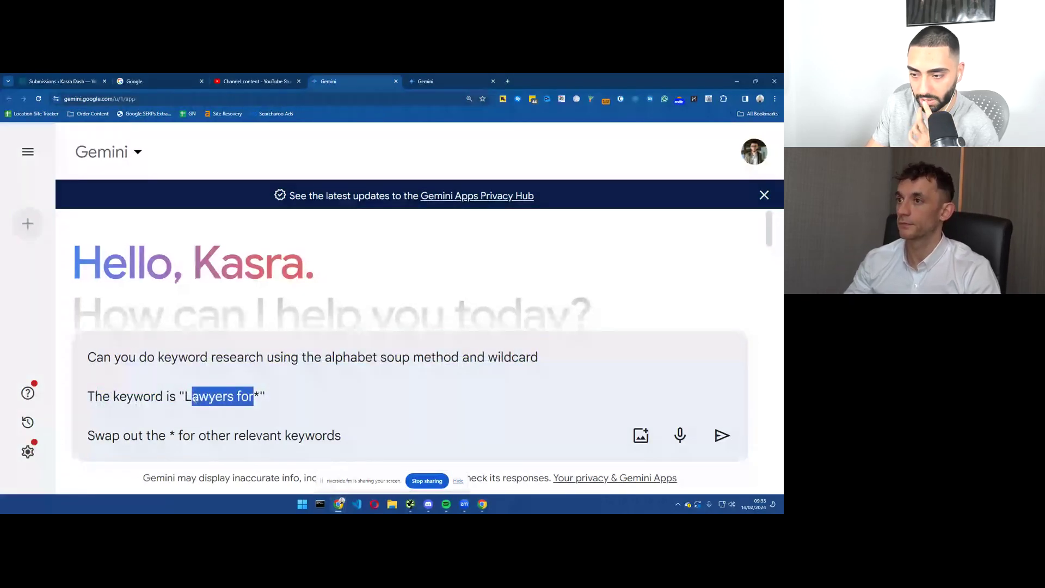
drag(87, 435, 365, 428)
key(ctrl+minus)
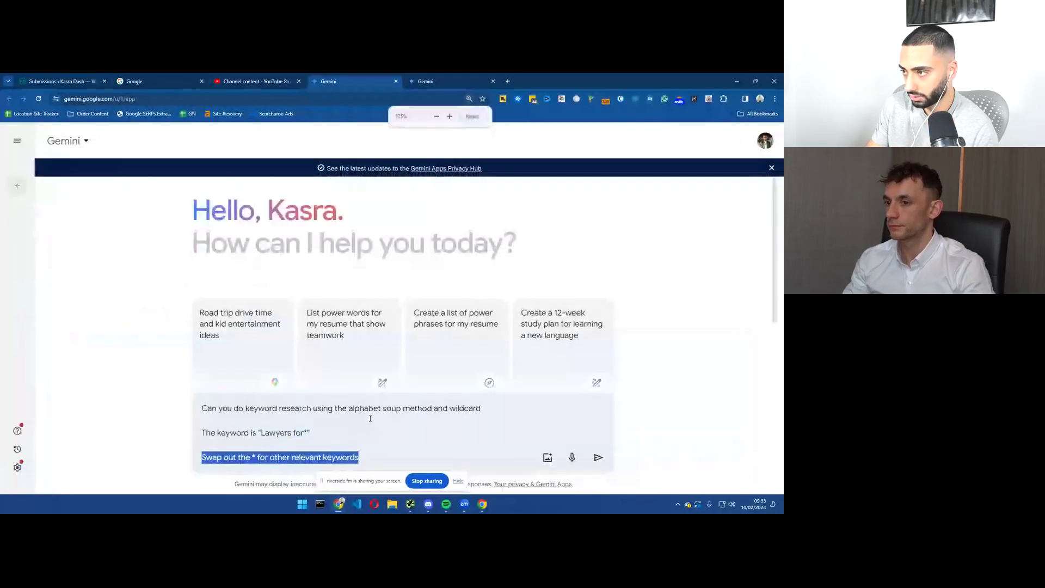
key(ctrl+minus)
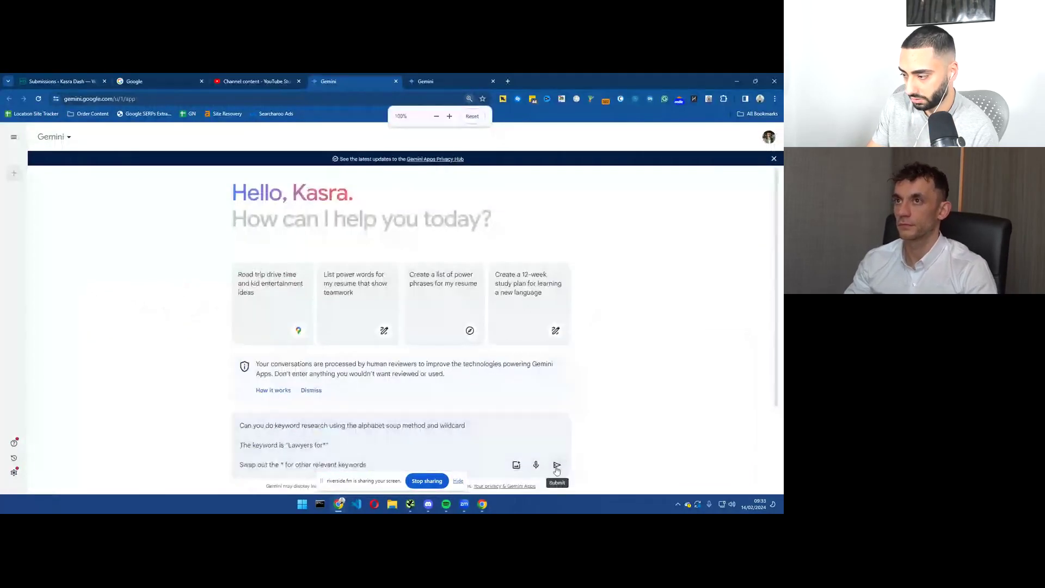
- Send the 'Lawyers for*' keyword prompt, review the ideas, then reopen it with all text selected
click(558, 466)
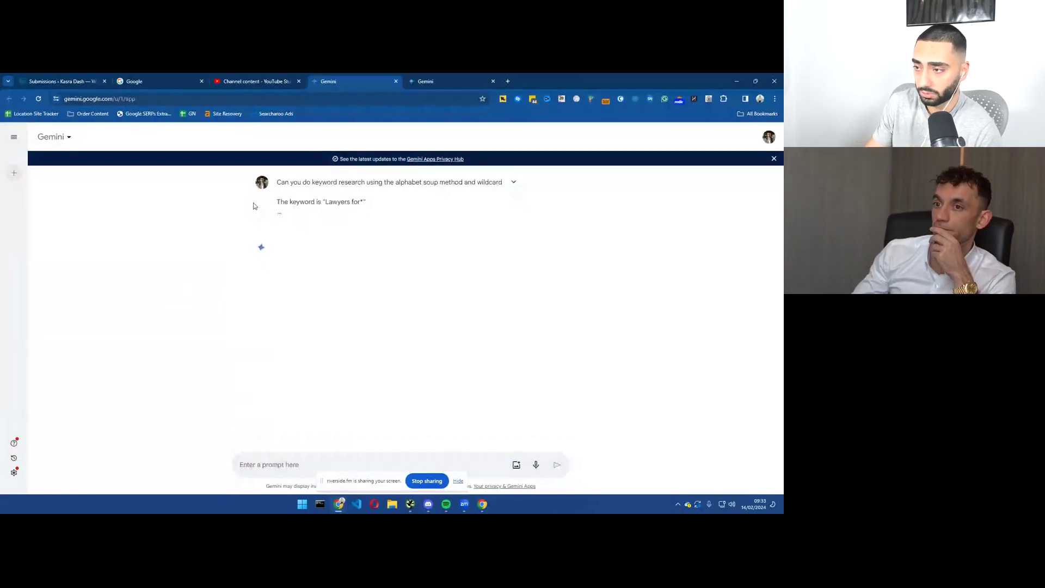
drag(278, 180, 351, 211)
key(ctrl+c)
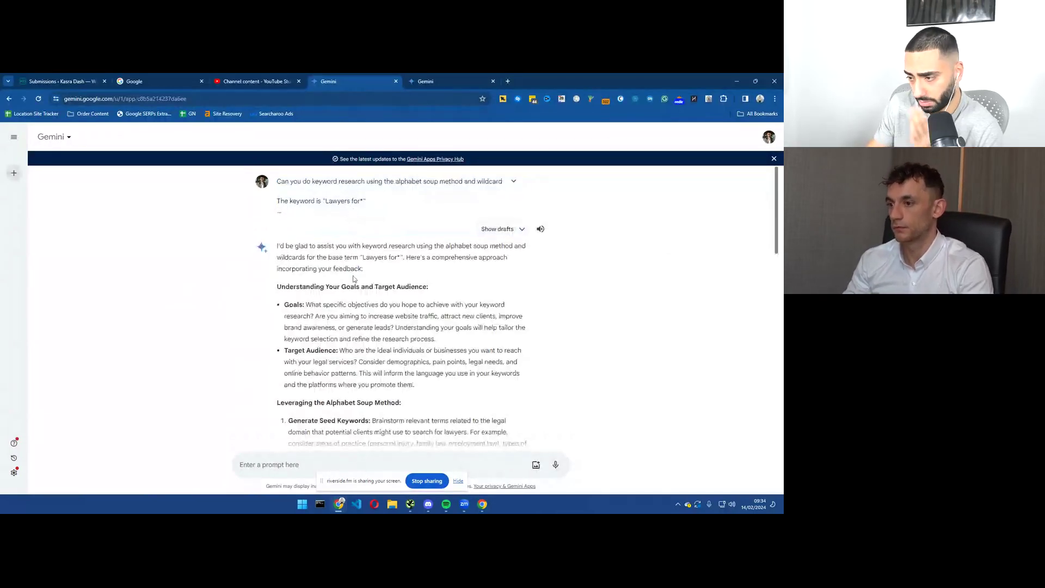
scroll(354, 276, down, 2)
scroll(362, 278, down, 5)
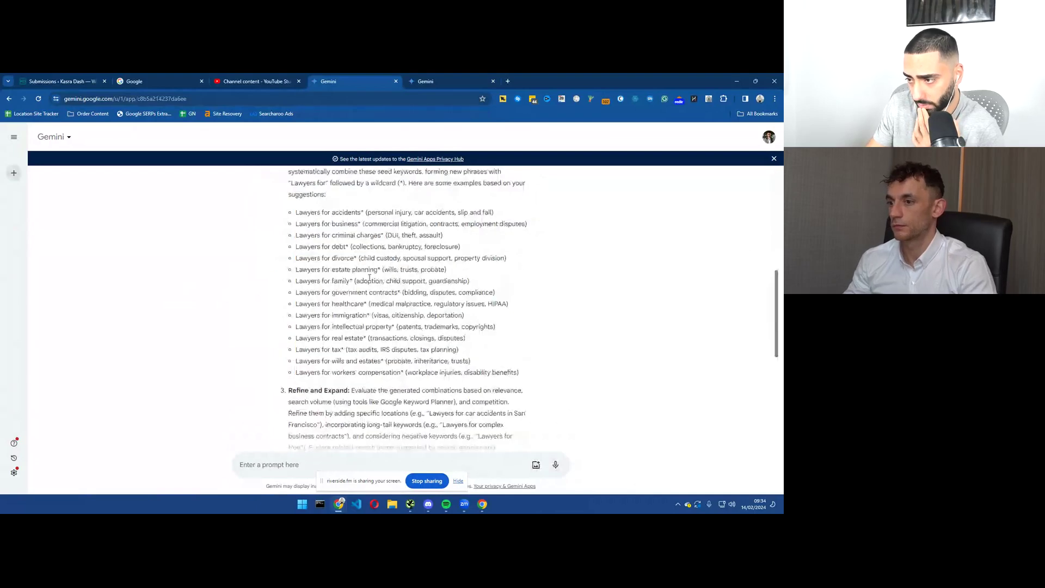
scroll(525, 249, up, 8)
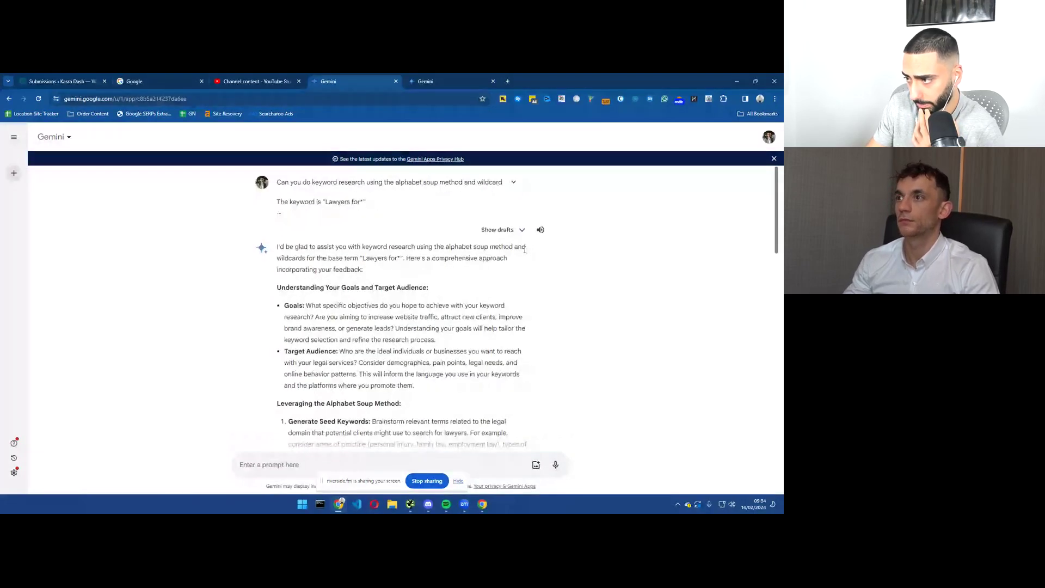
click(510, 197)
drag(409, 225, 282, 190)
- Paste the keyword prompt into the Gemini Advanced chat and send it
key(ctrl+Tab)
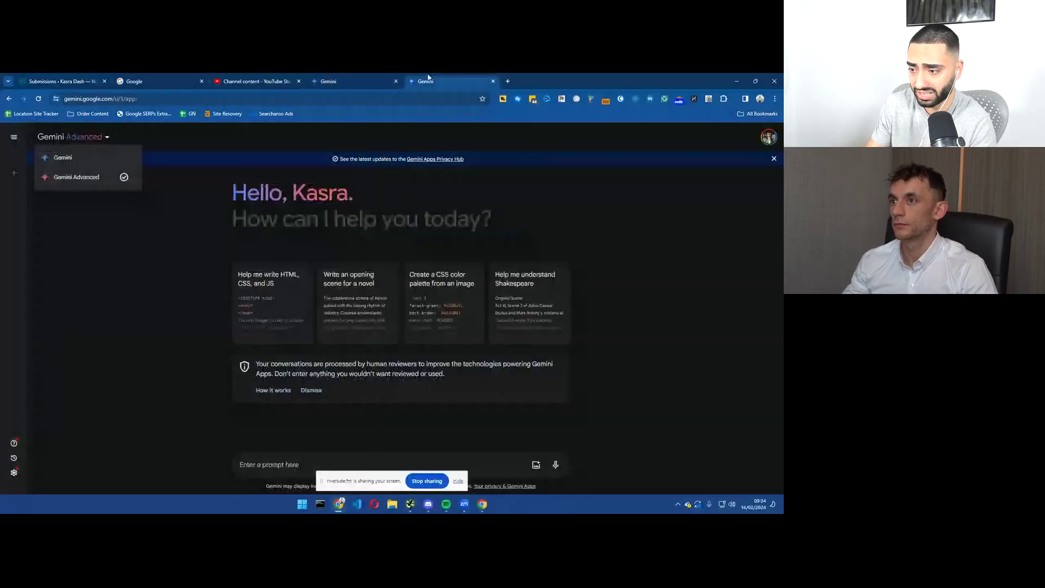
click(277, 464)
key(ctrl+v)
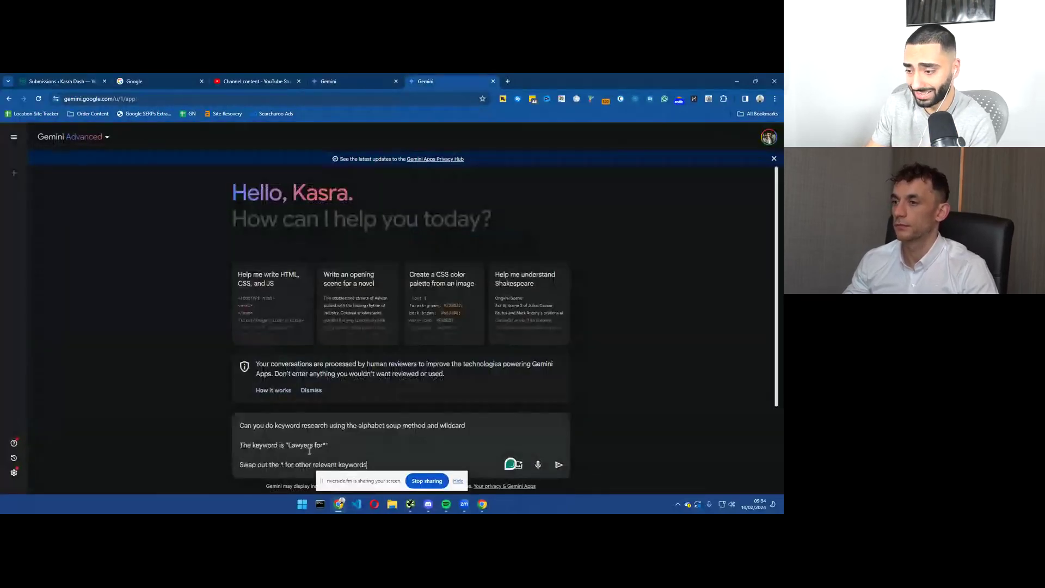
click(556, 466)
- Back in the first chat, look through the 'Lawyers for…' keyword list
click(382, 82)
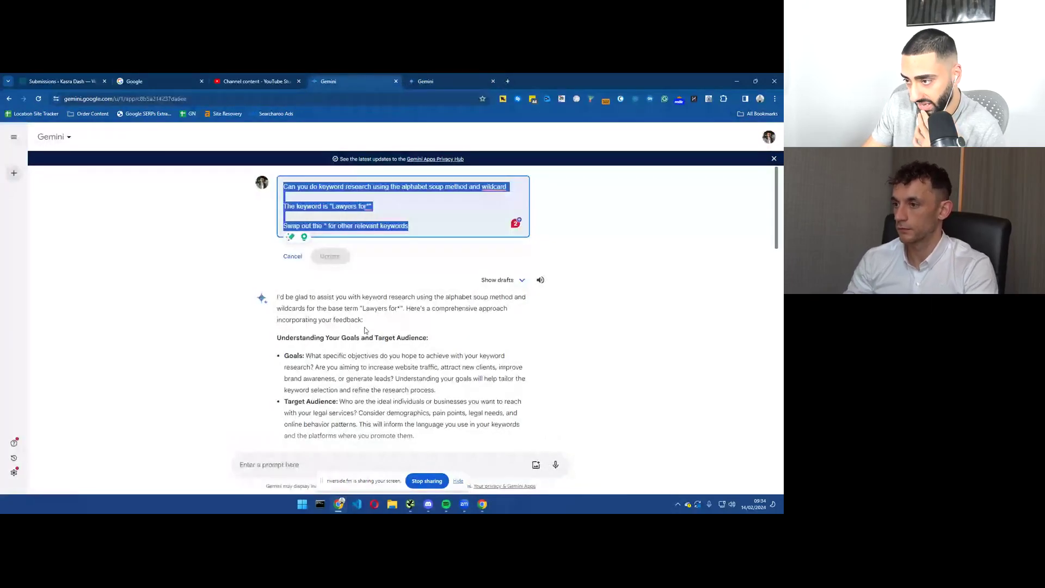
scroll(345, 299, down, 3)
scroll(344, 299, up, 2)
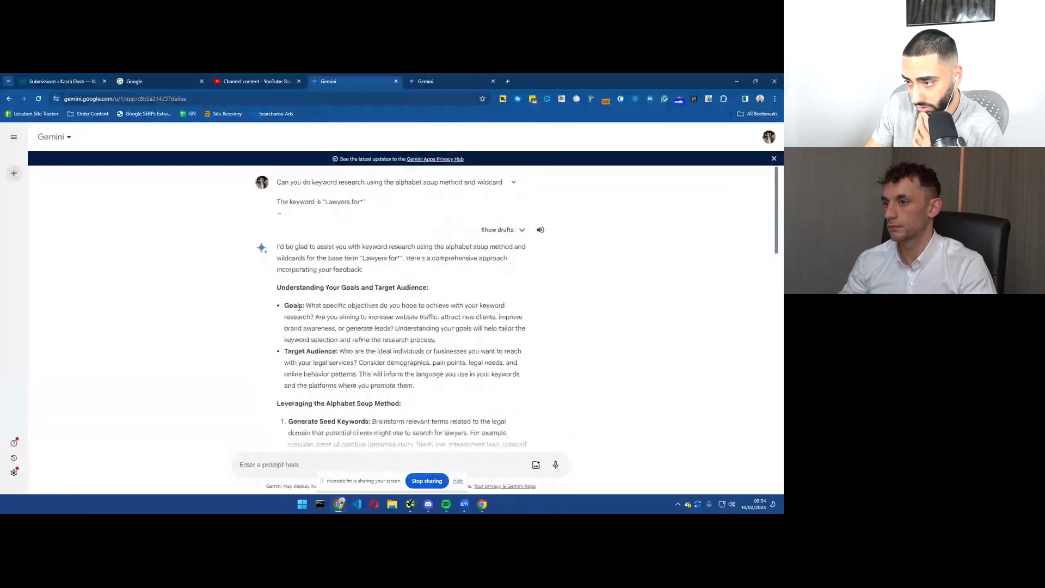
drag(322, 306, 417, 306)
scroll(334, 333, down, 1)
scroll(369, 327, down, 3)
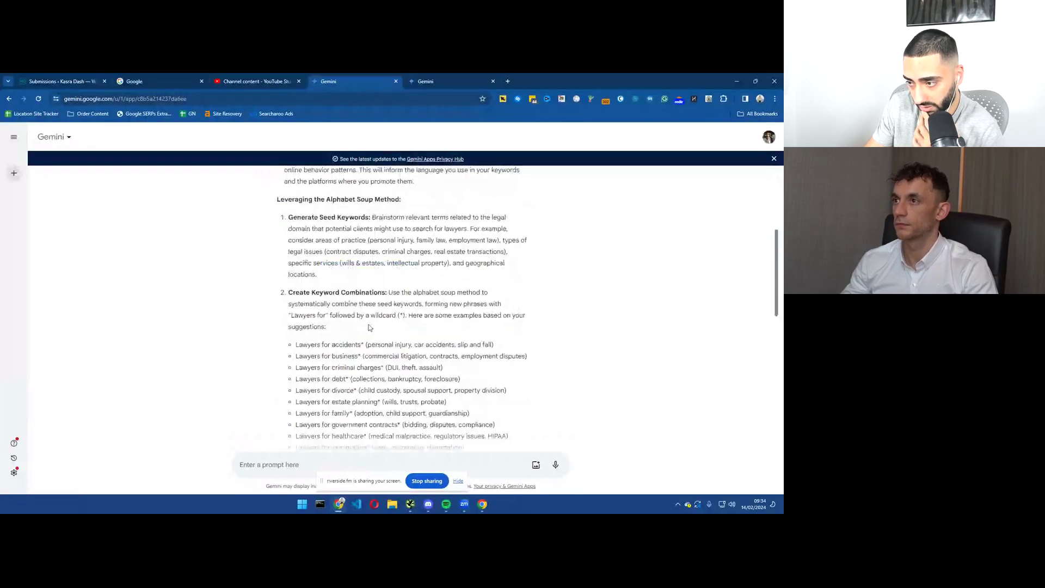
scroll(369, 327, down, 1)
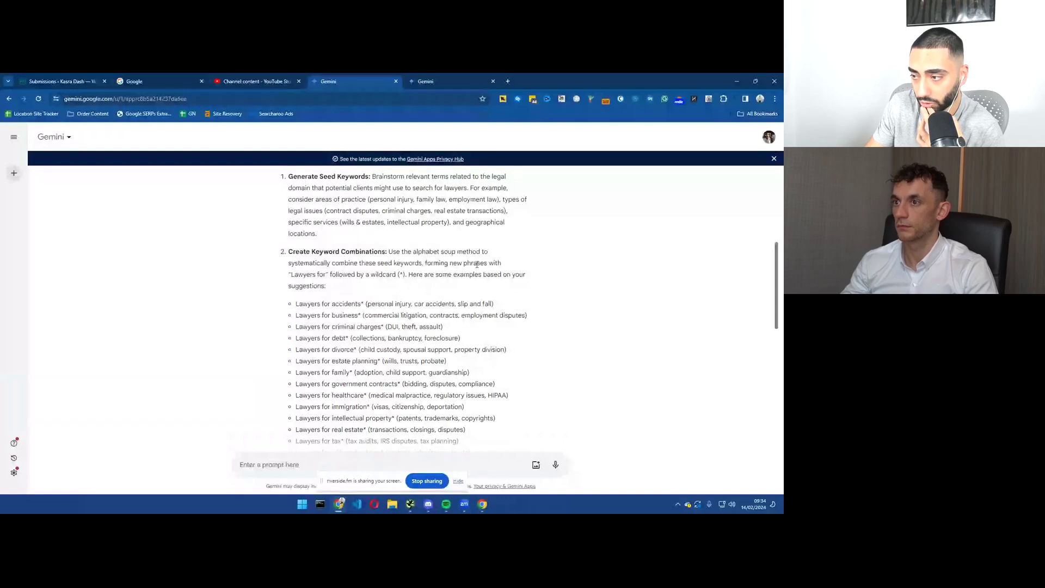
scroll(338, 274, down, 1)
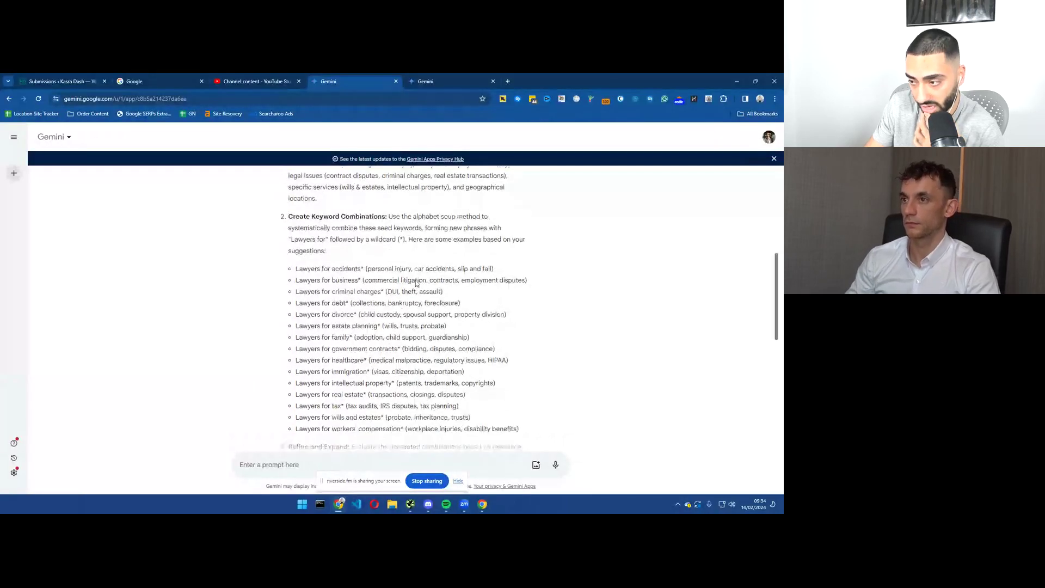
scroll(381, 277, down, 5)
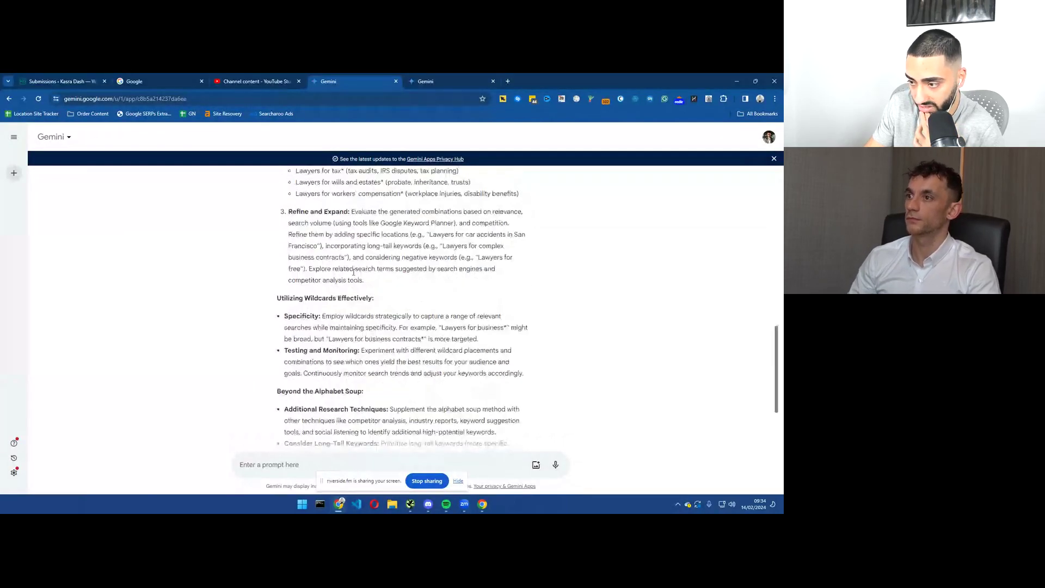
scroll(297, 264, up, 5)
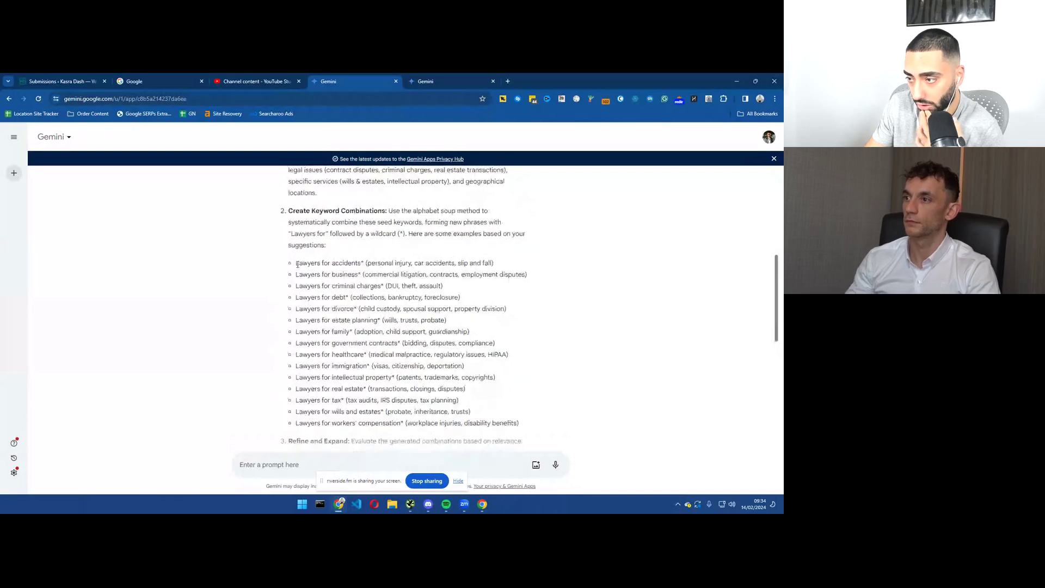
- Select 'Lawyers for accidents' from the first item of the keyword list
drag(299, 264, 381, 321)
scroll(334, 335, down, 2)
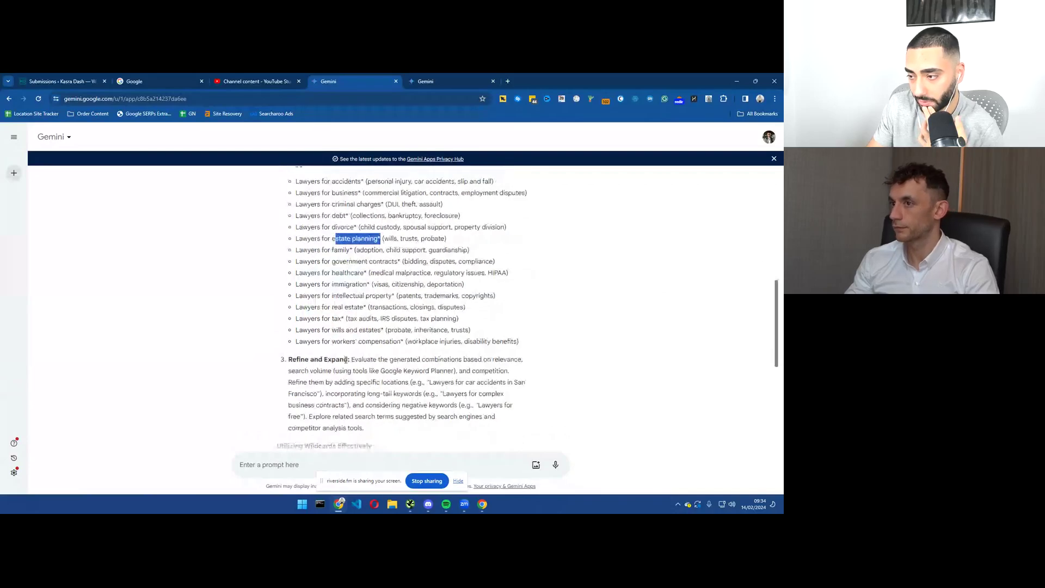
scroll(345, 360, down, 5)
scroll(369, 357, up, 9)
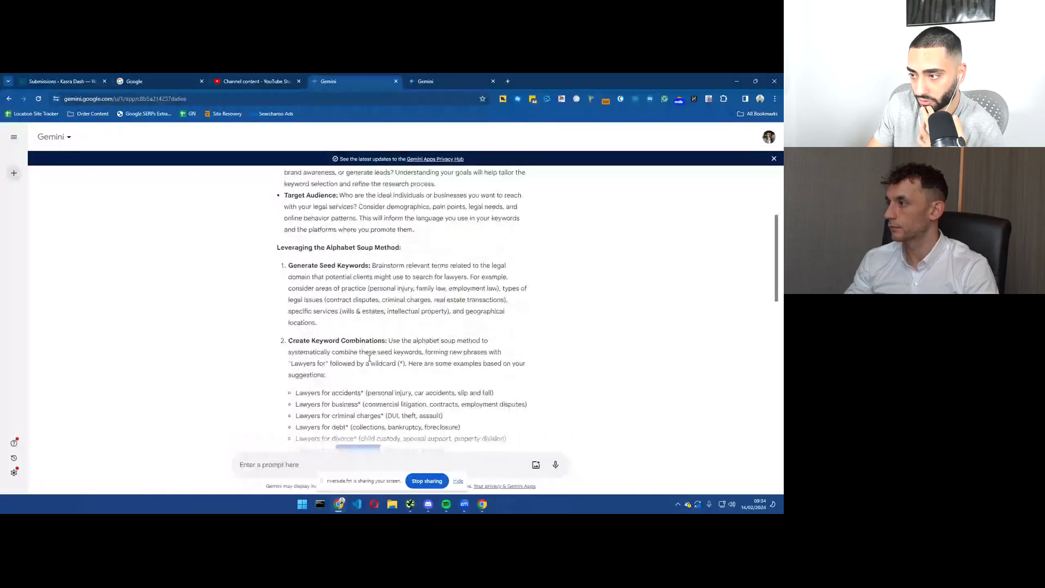
scroll(370, 357, down, 3)
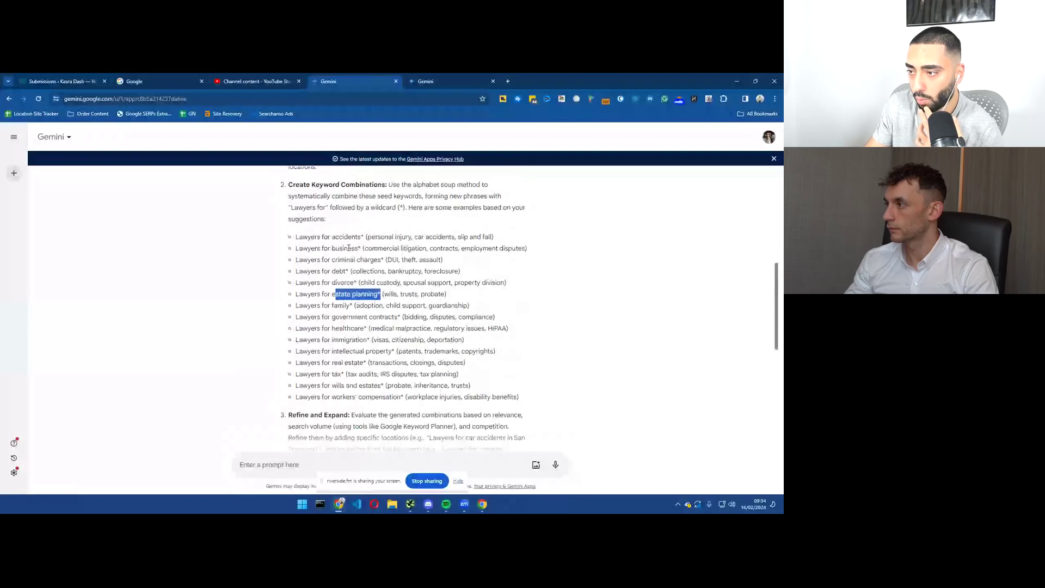
drag(361, 238, 294, 242)
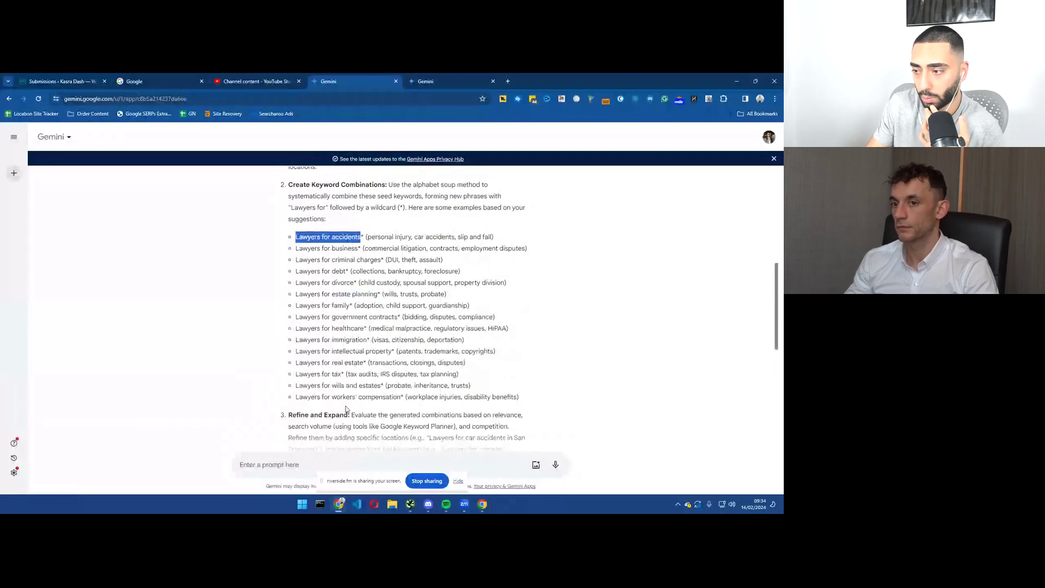
drag(295, 236, 368, 391)
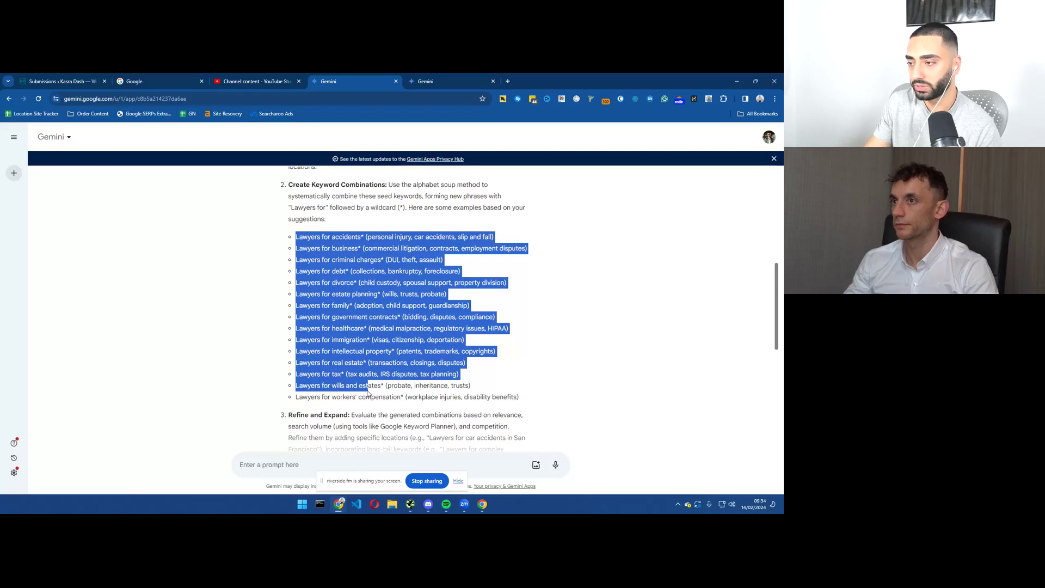
click(353, 256)
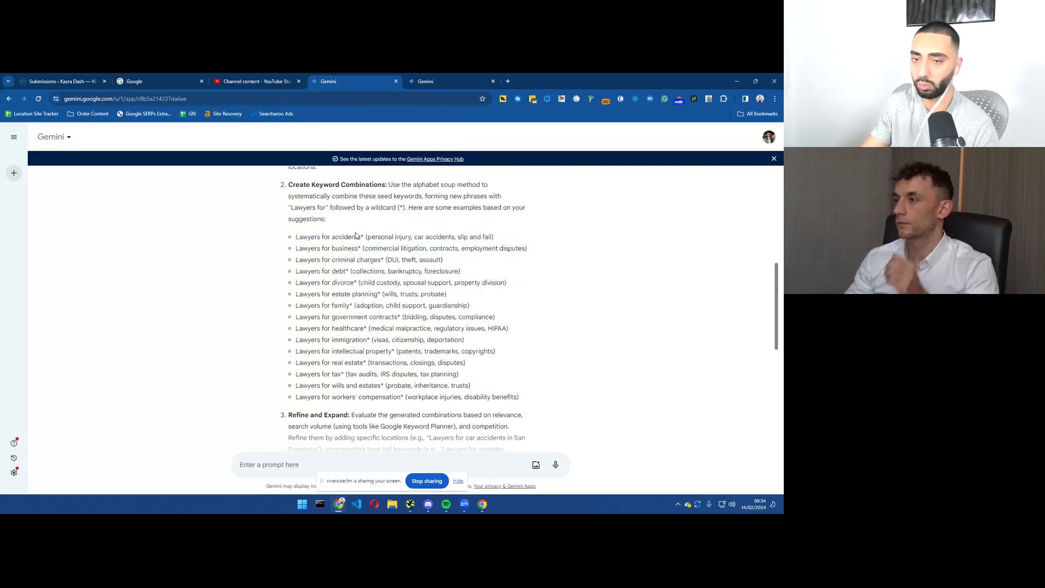
drag(361, 237, 294, 238)
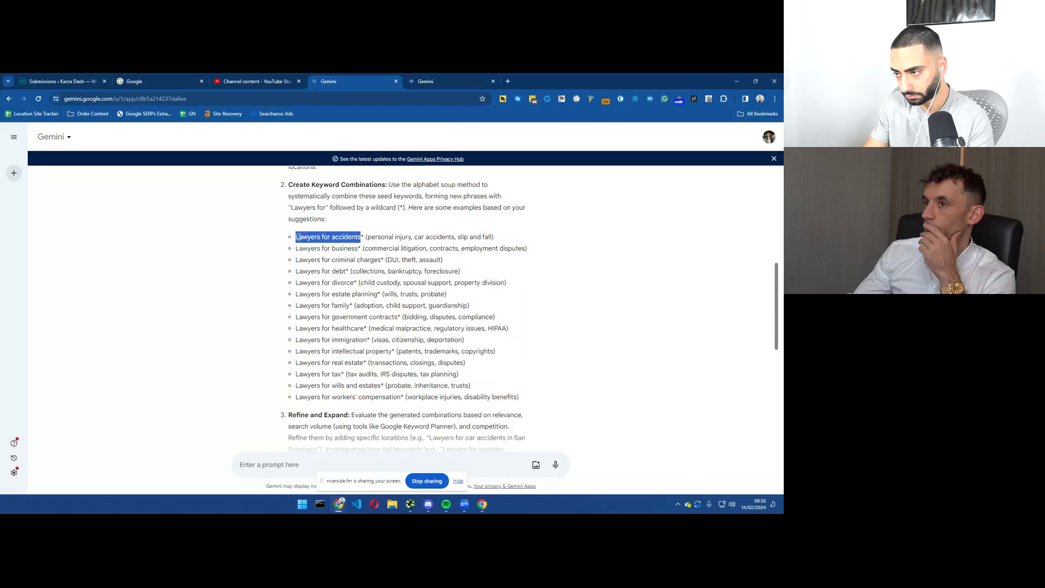
- Copy 'Lawyers for accidents' and ask for all related blog articles on Lawyers for accidents in the UK
right_click(334, 243)
click(349, 252)
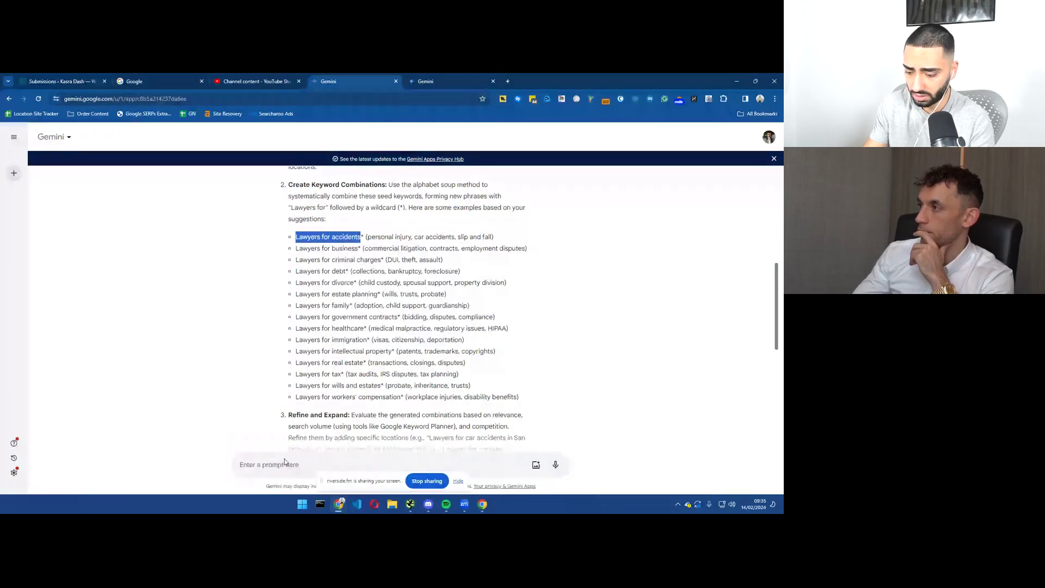
click(284, 463)
text(S)
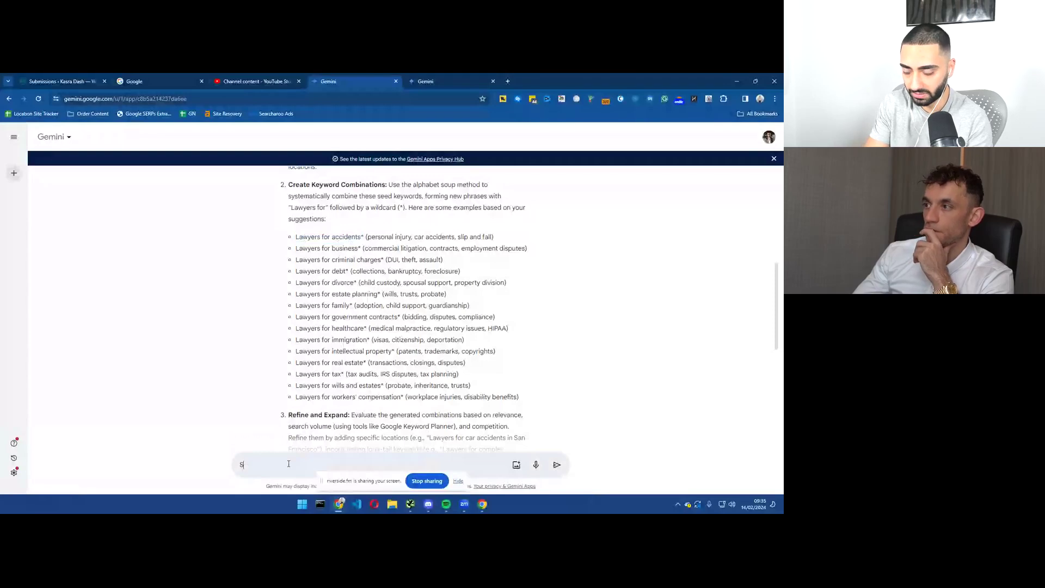
key(BackSpace)
text(Give me )
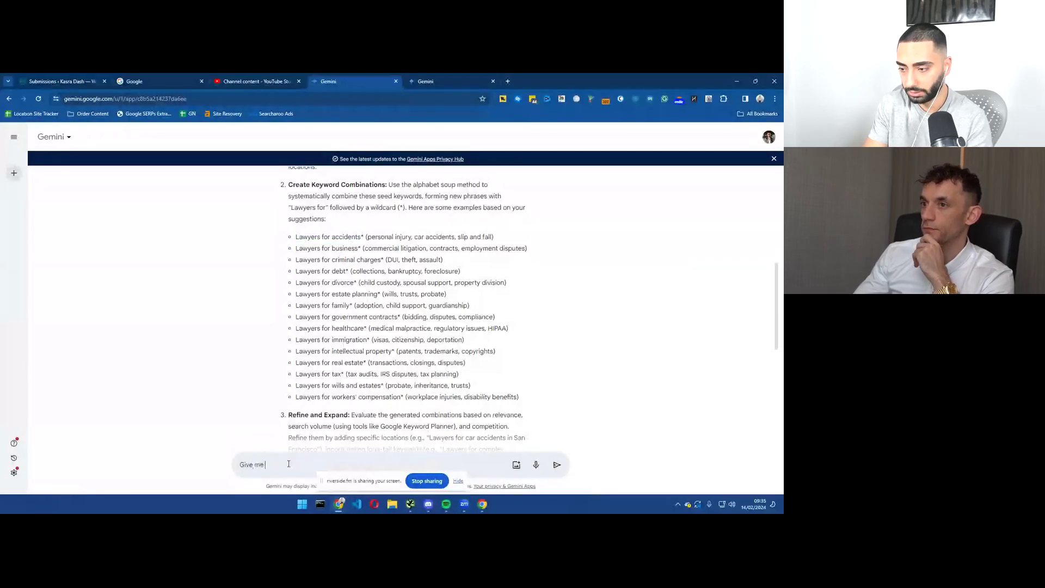
text(all rel)
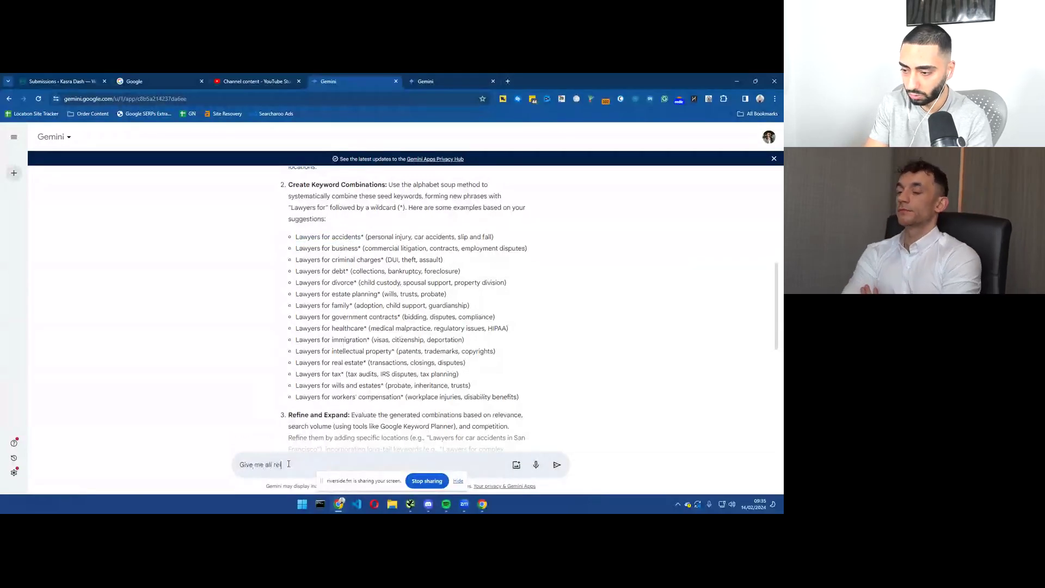
text(ated blog artic)
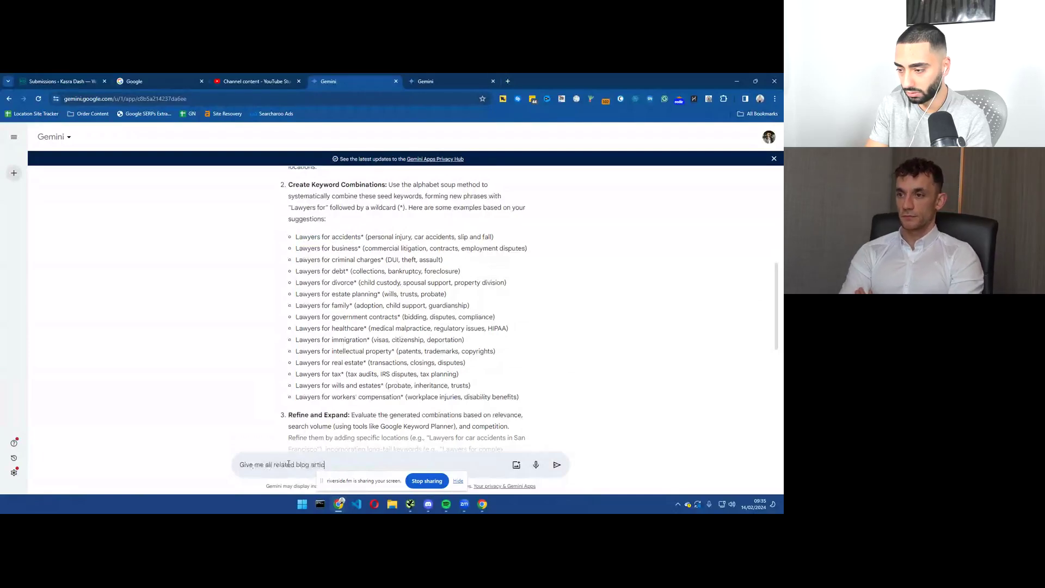
text(les to do )
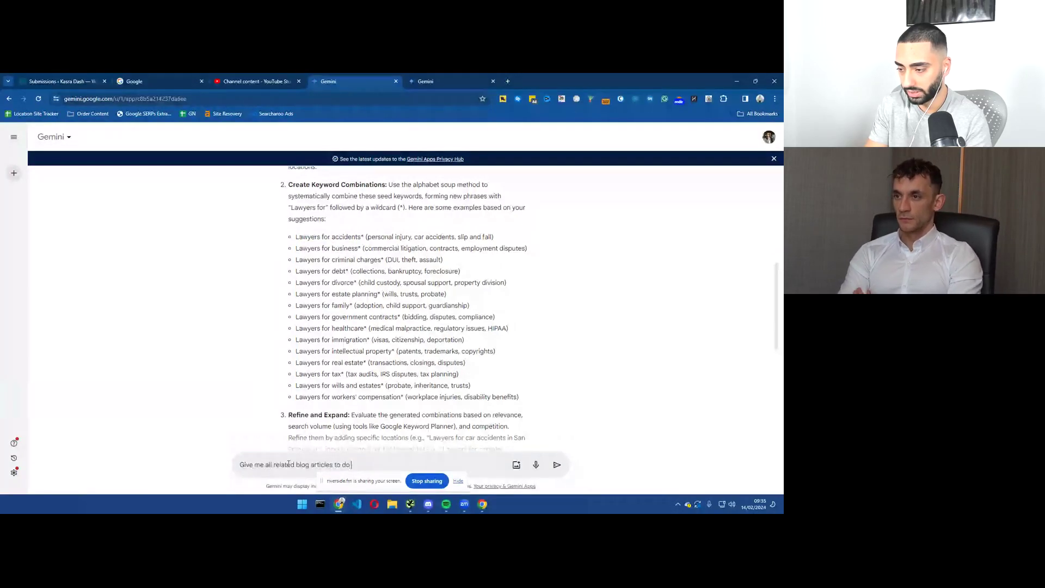
text(with Lawyers for accidents)
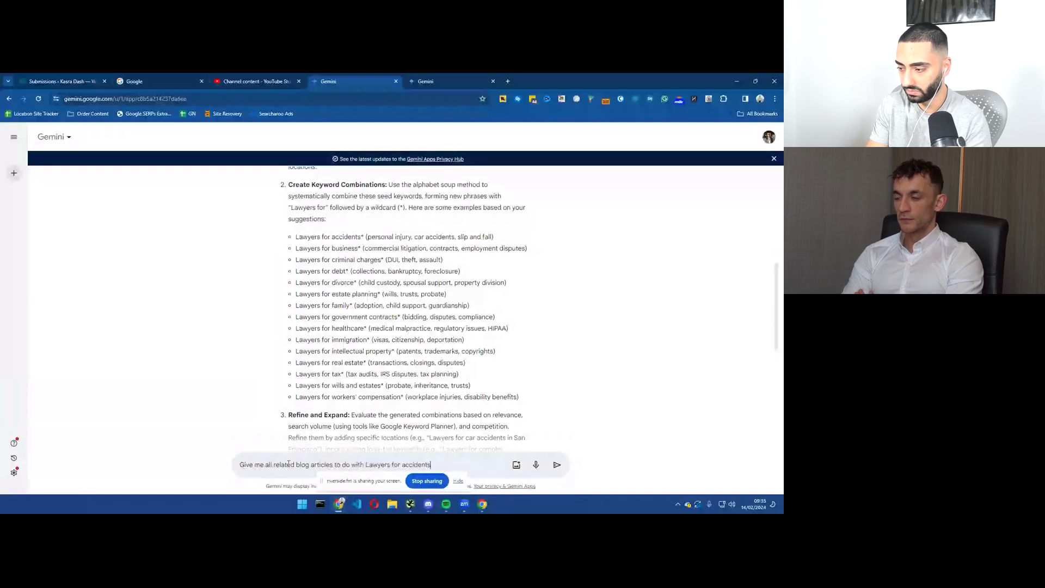
text( in the UK)
key(Return)
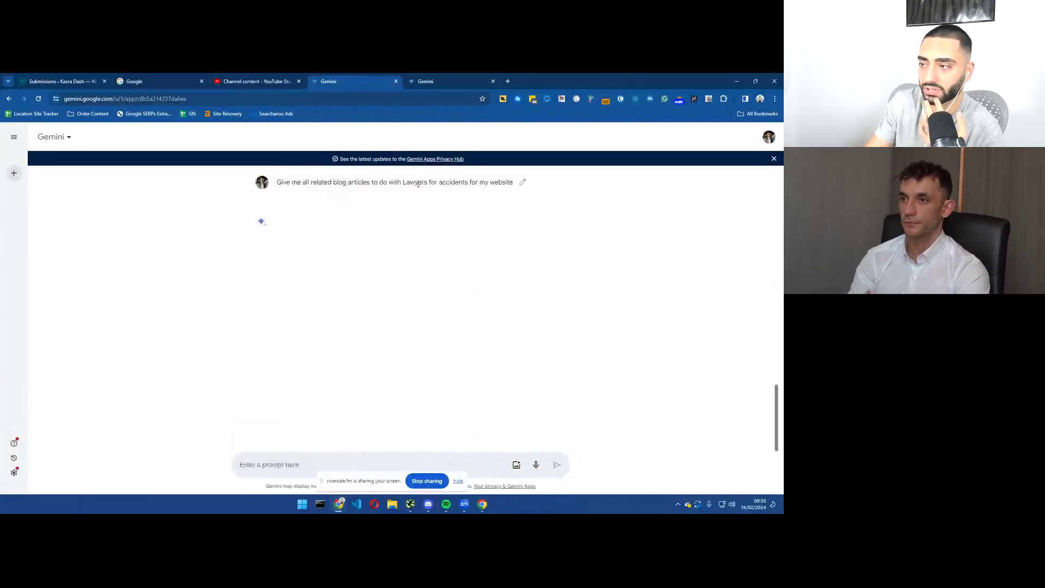
- Read through the blog-topic reply for Lawyers for accidents, including the car accidents examples
click(418, 184)
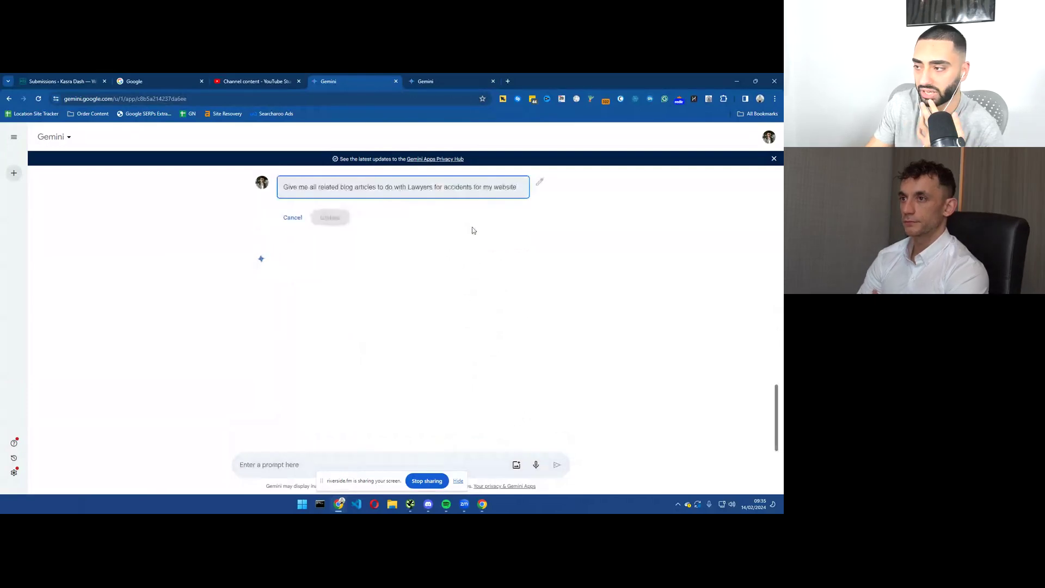
click(292, 217)
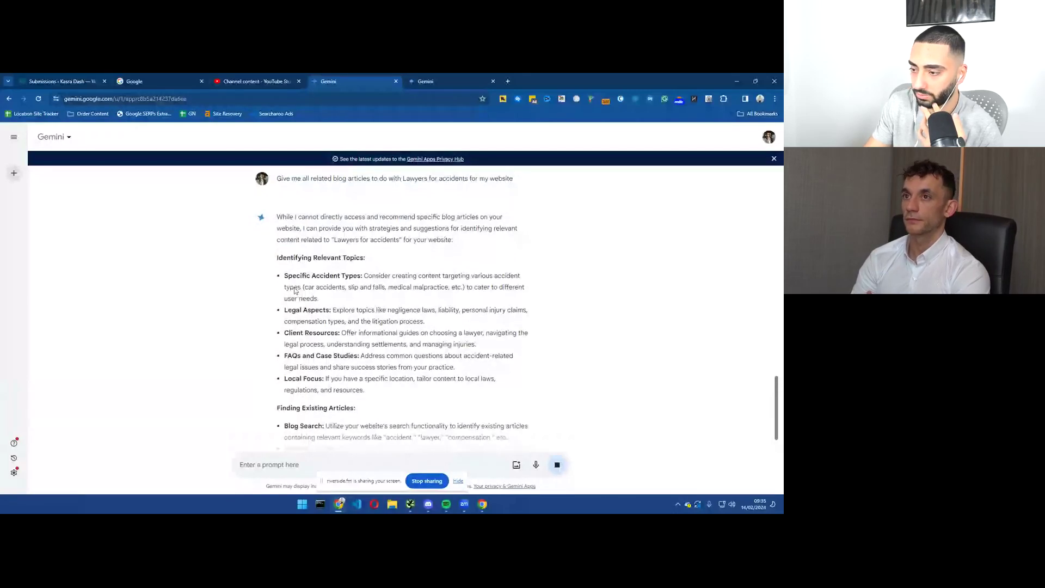
scroll(466, 318, up, 3)
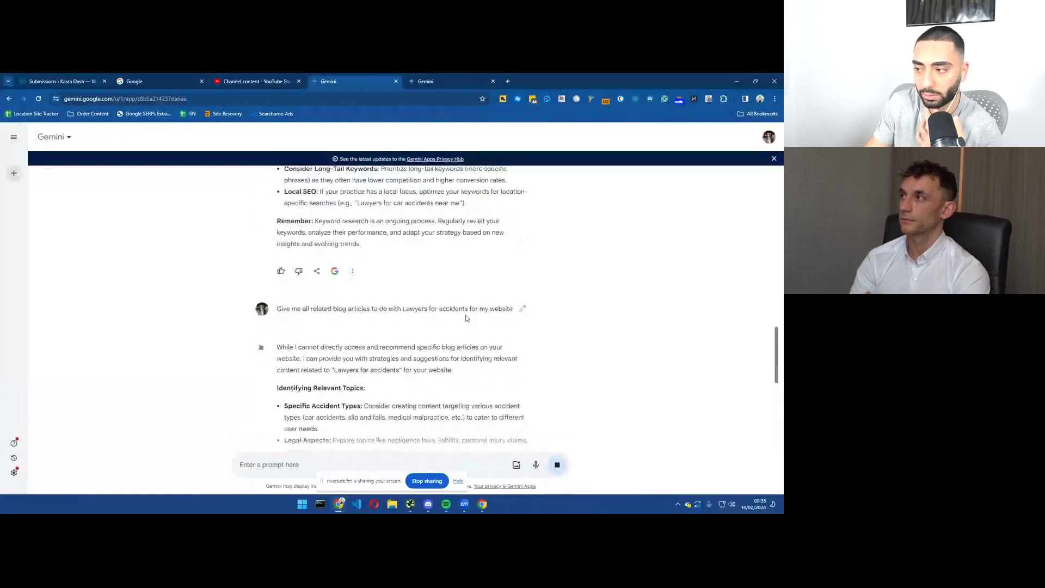
scroll(391, 325, down, 5)
scroll(389, 321, down, 2)
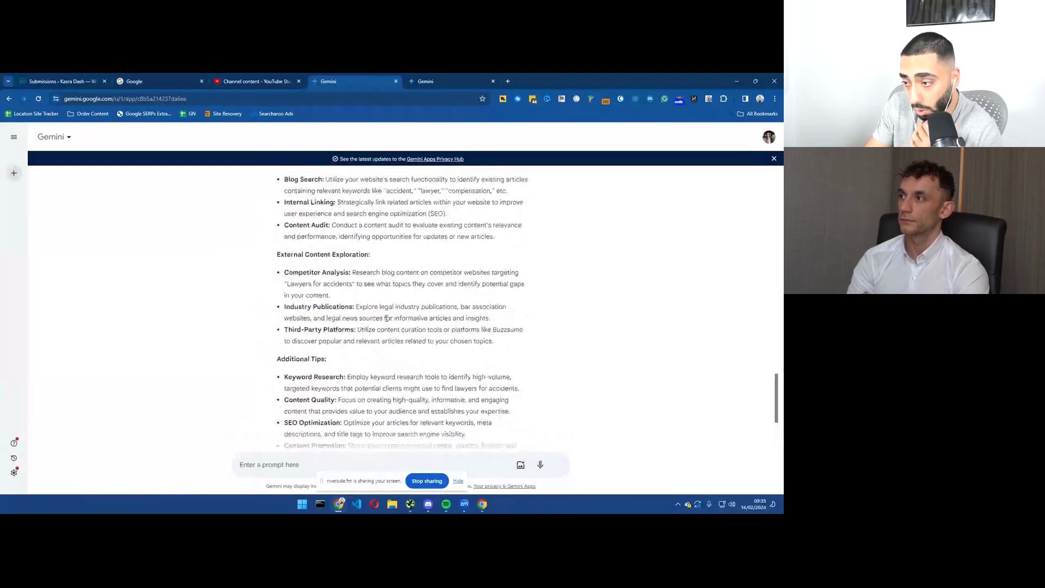
scroll(387, 319, down, 3)
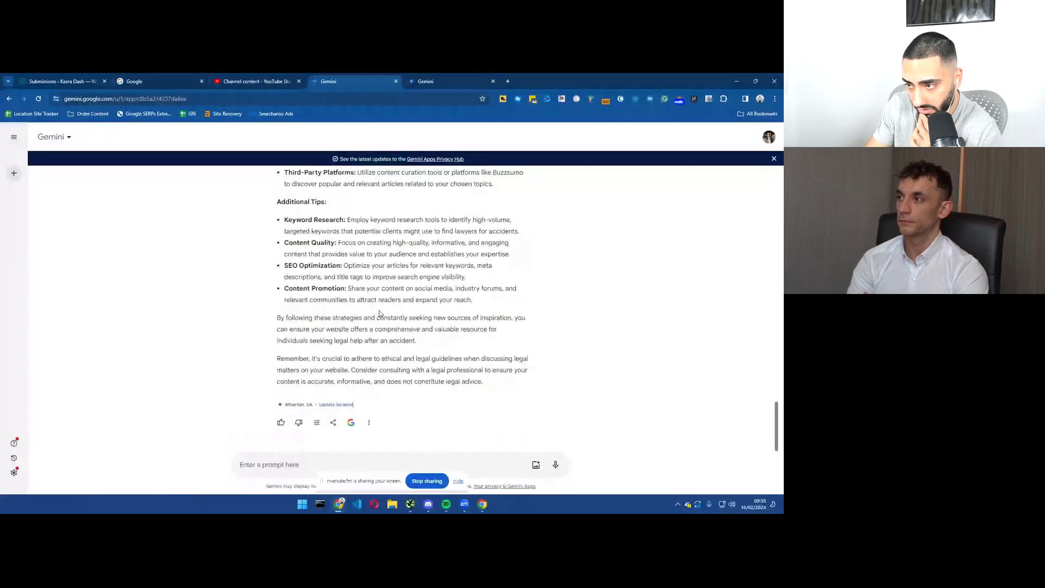
scroll(379, 314, up, 2)
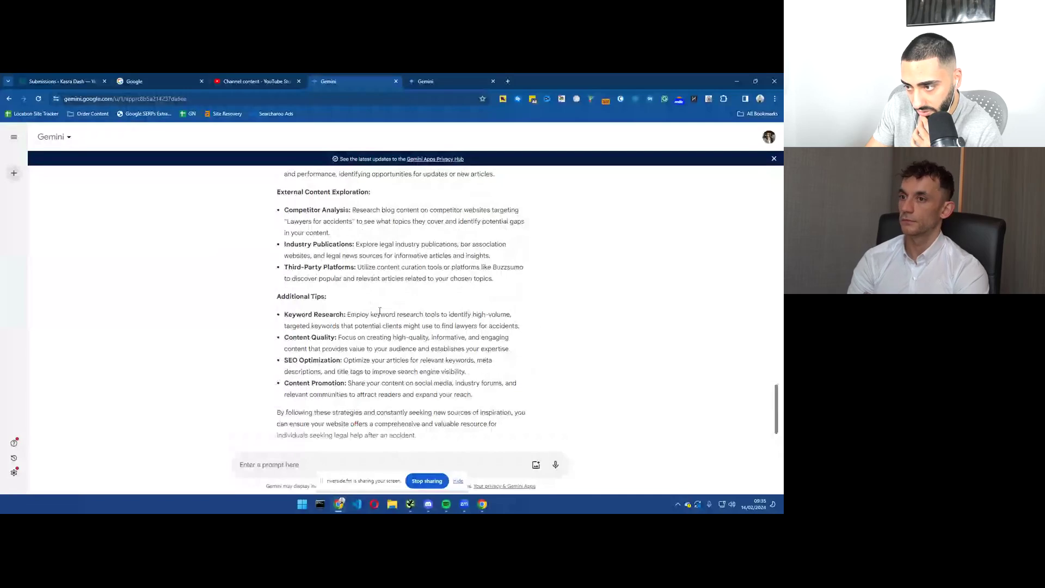
scroll(380, 311, up, 2)
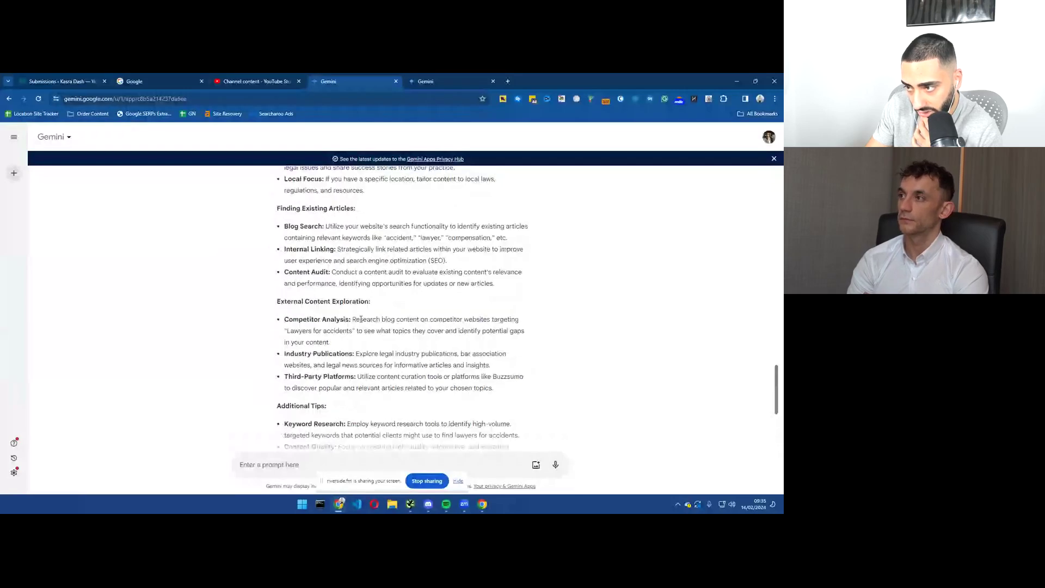
scroll(354, 320, up, 2)
scroll(348, 321, up, 2)
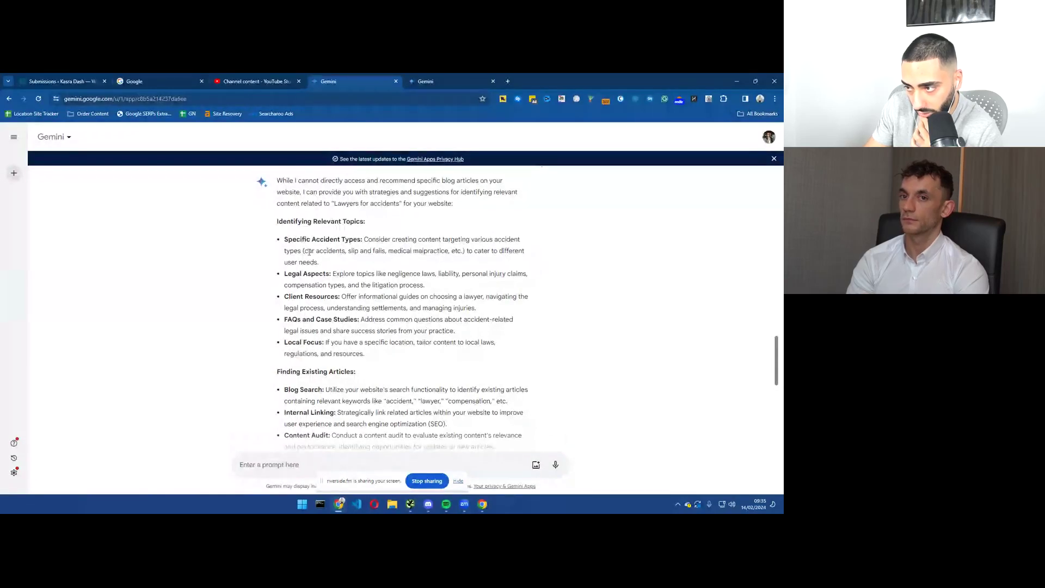
drag(308, 252, 375, 254)
click(406, 251)
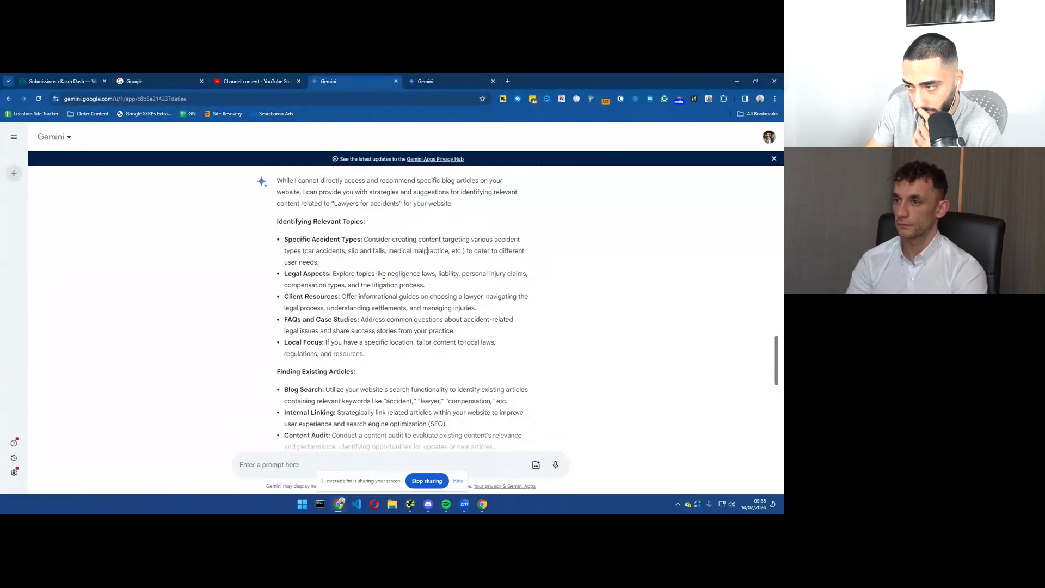
scroll(373, 285, down, 3)
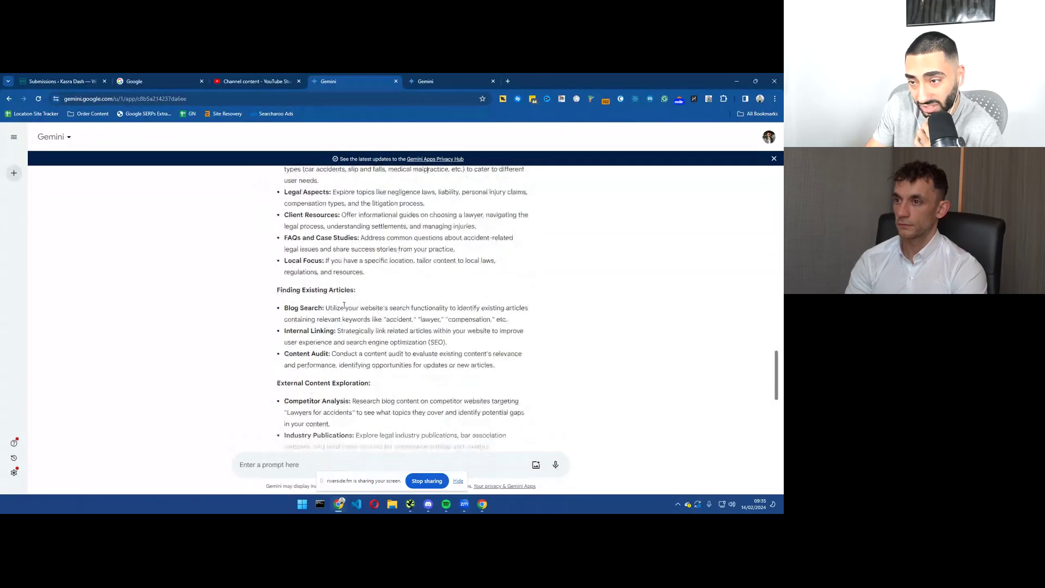
scroll(344, 306, down, 3)
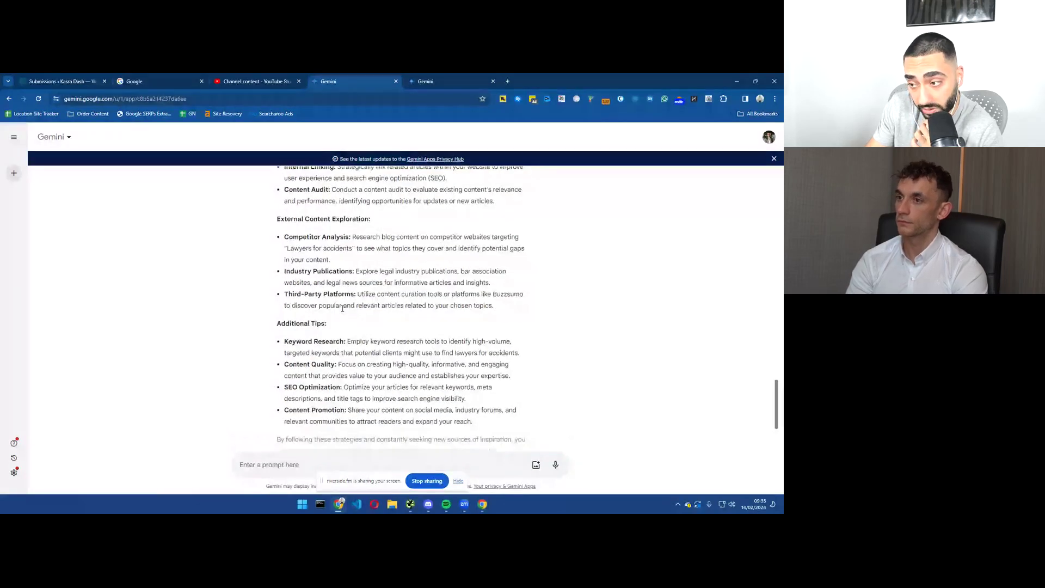
scroll(342, 308, down, 3)
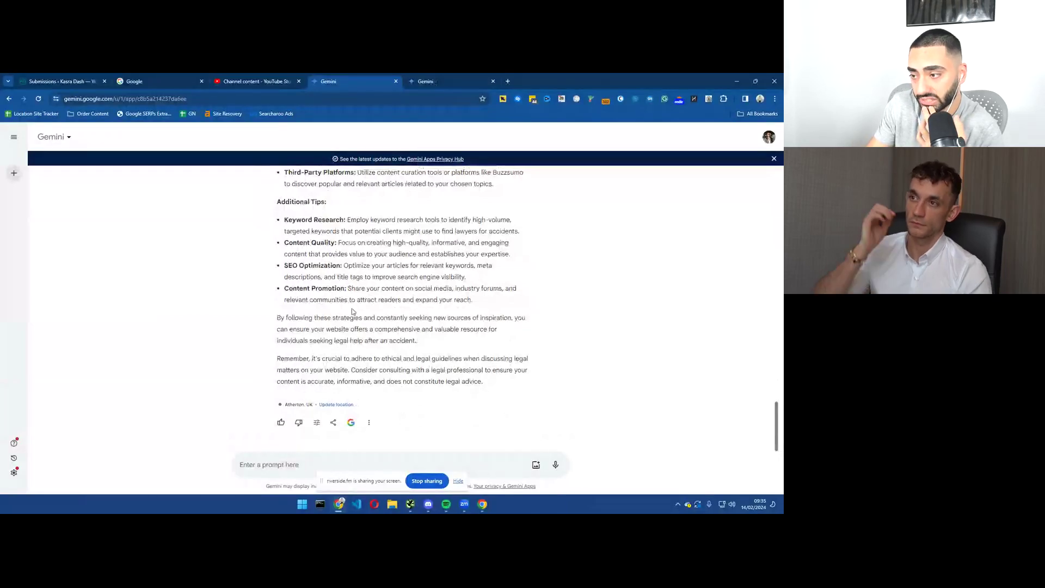
- Review Gemini Advanced's alphabet soup list, highlighting the 'Lawyers for a', 'b' and 'c' groups
key(ctrl+Tab)
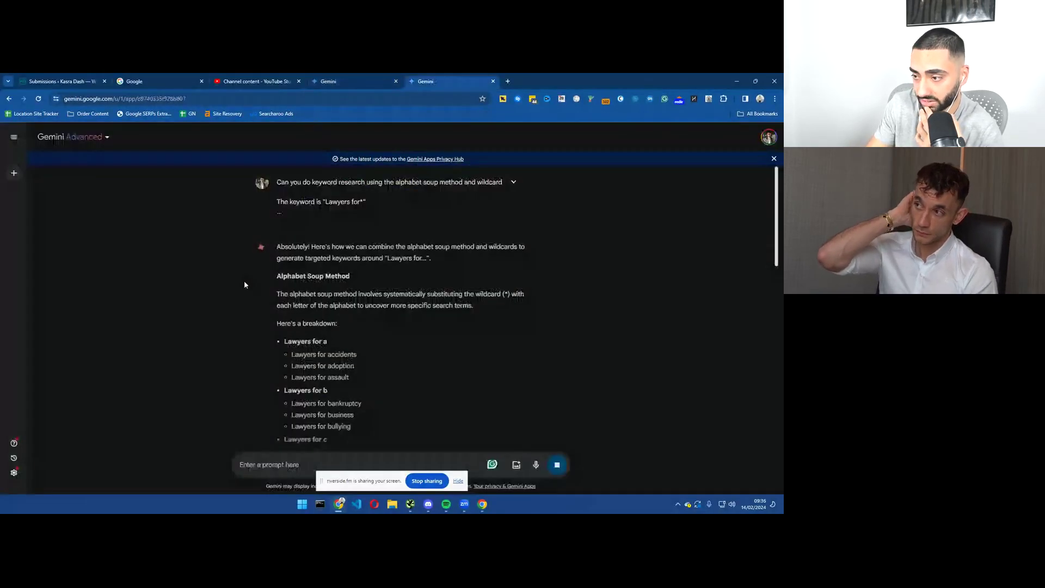
scroll(373, 326, down, 2)
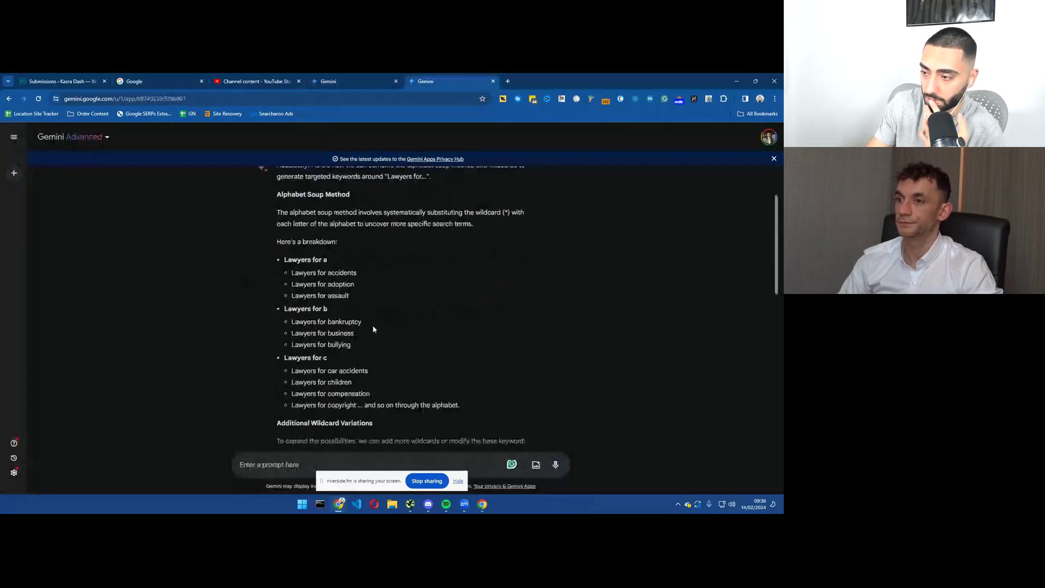
scroll(373, 329, down, 3)
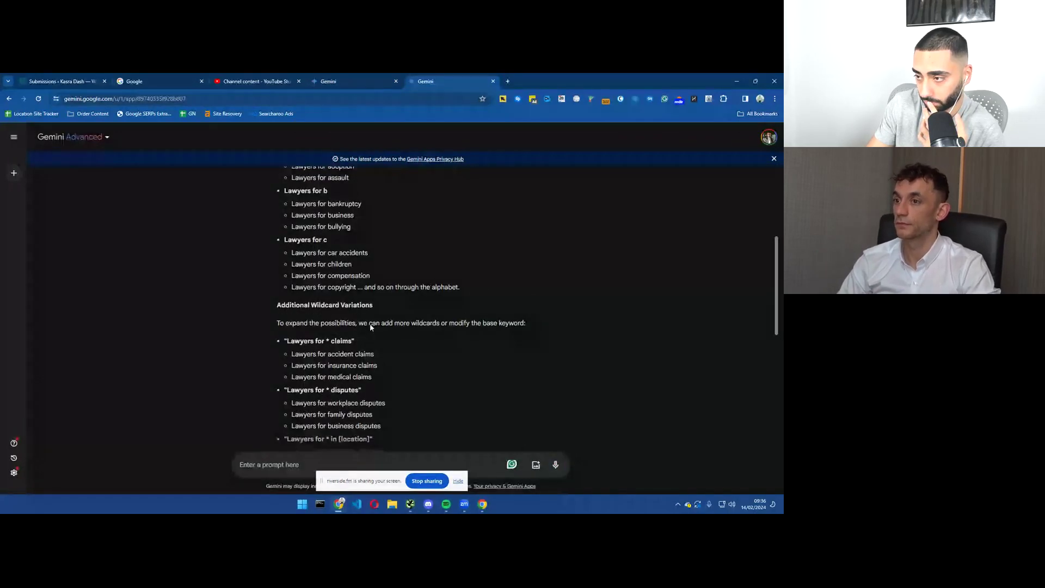
scroll(567, 347, up, 4)
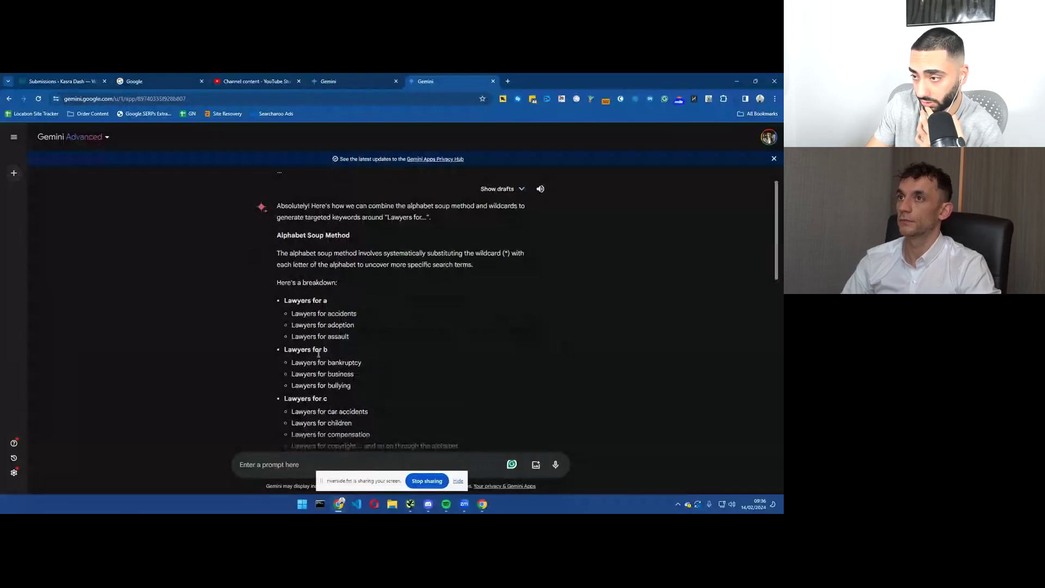
scroll(347, 269, up, 1)
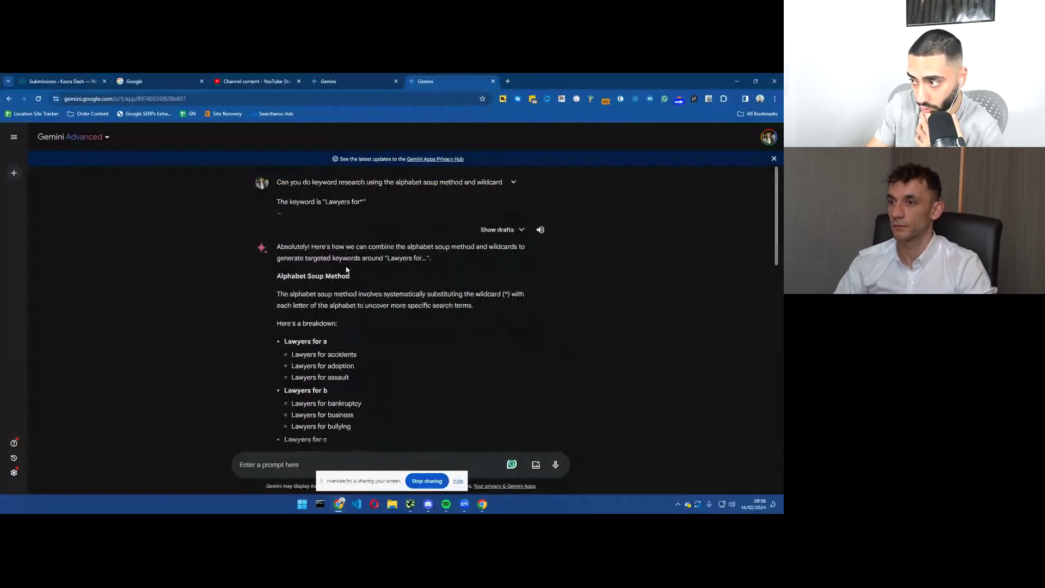
scroll(347, 270, down, 2)
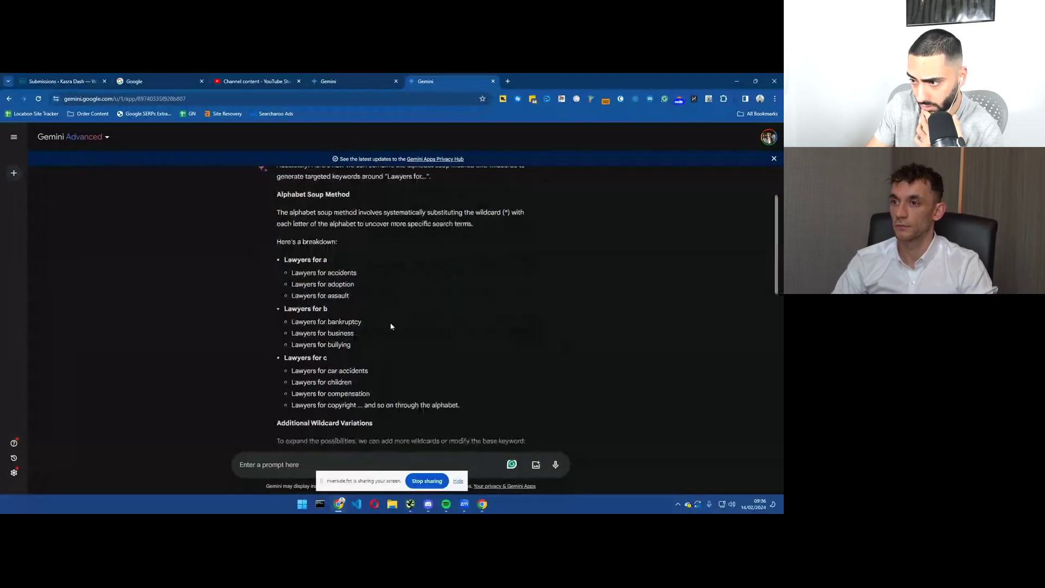
scroll(391, 327, down, 5)
scroll(391, 326, up, 6)
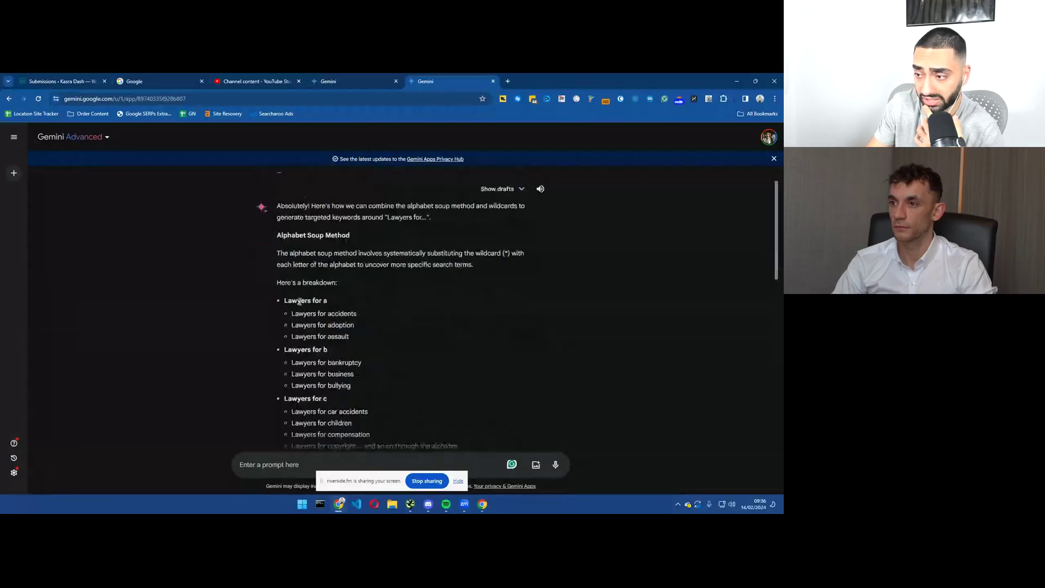
double_click(299, 302)
scroll(327, 305, down, 5)
scroll(343, 308, up, 3)
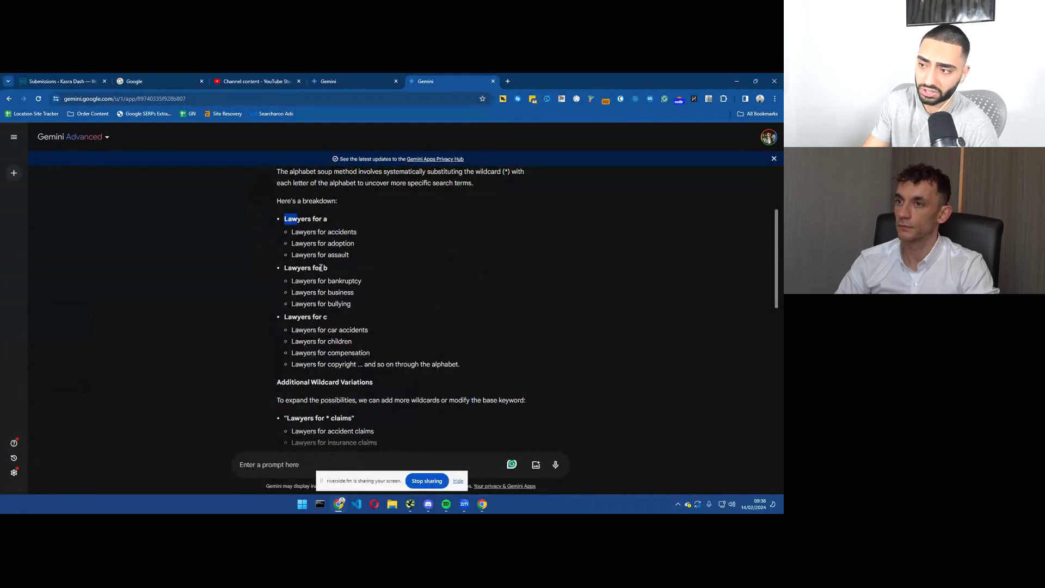
drag(292, 232, 363, 270)
drag(289, 219, 327, 219)
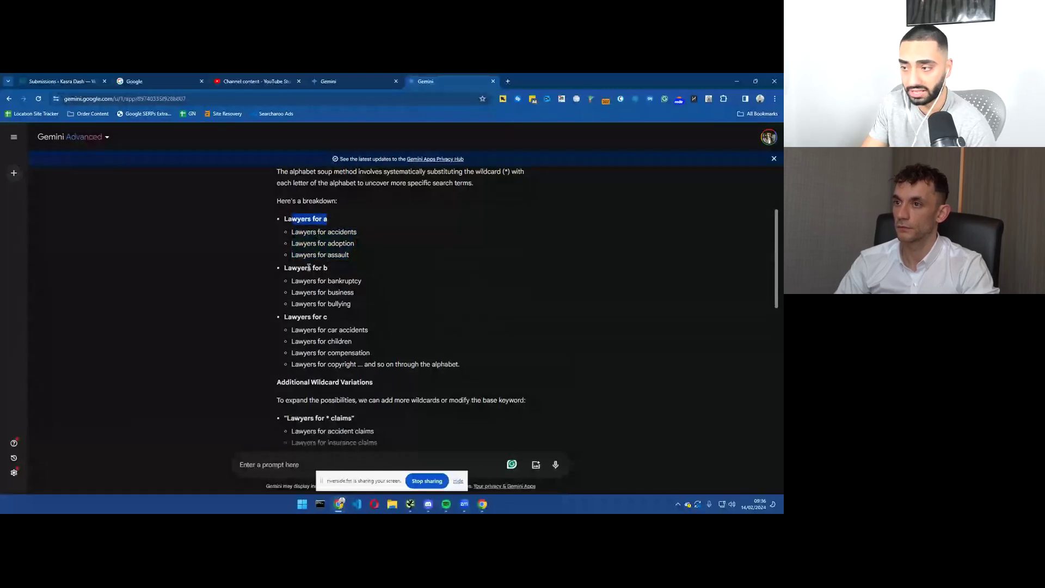
drag(310, 268, 327, 271)
drag(301, 317, 327, 317)
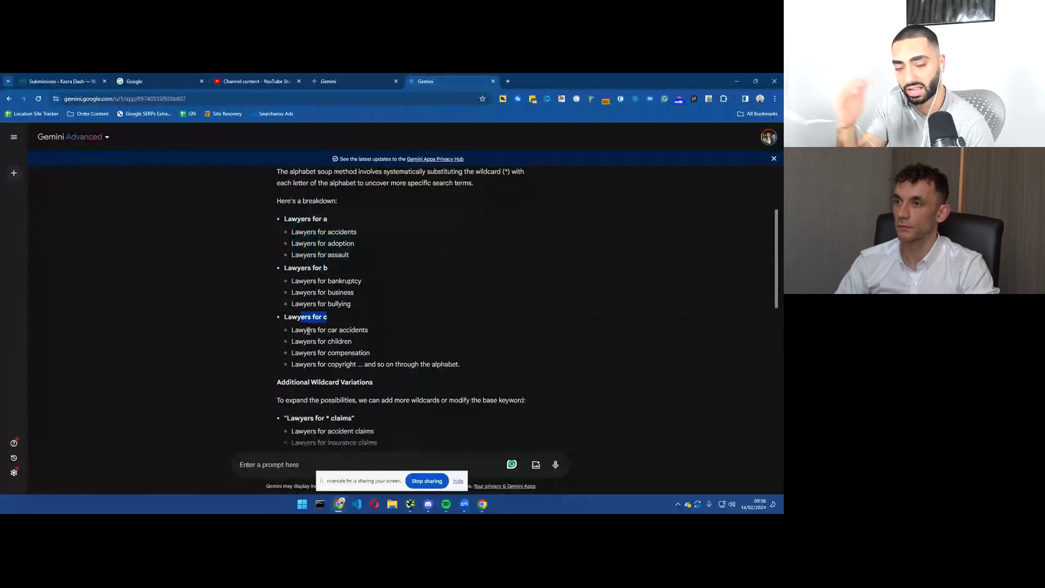
click(352, 311)
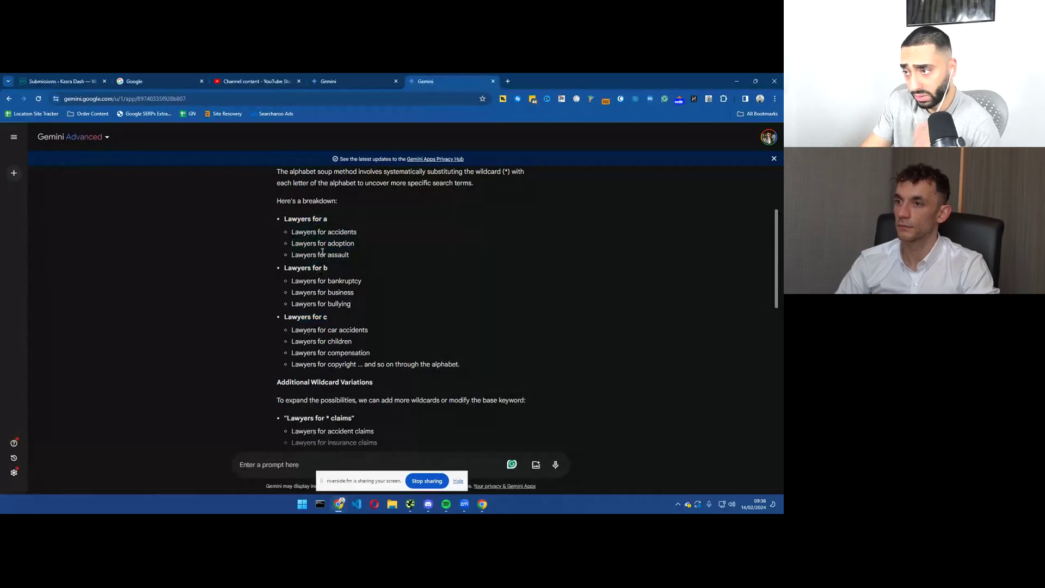
- Select 'Lawyers for accidents' in the Advanced reply and switch back to the standard Gemini tab
click(344, 82)
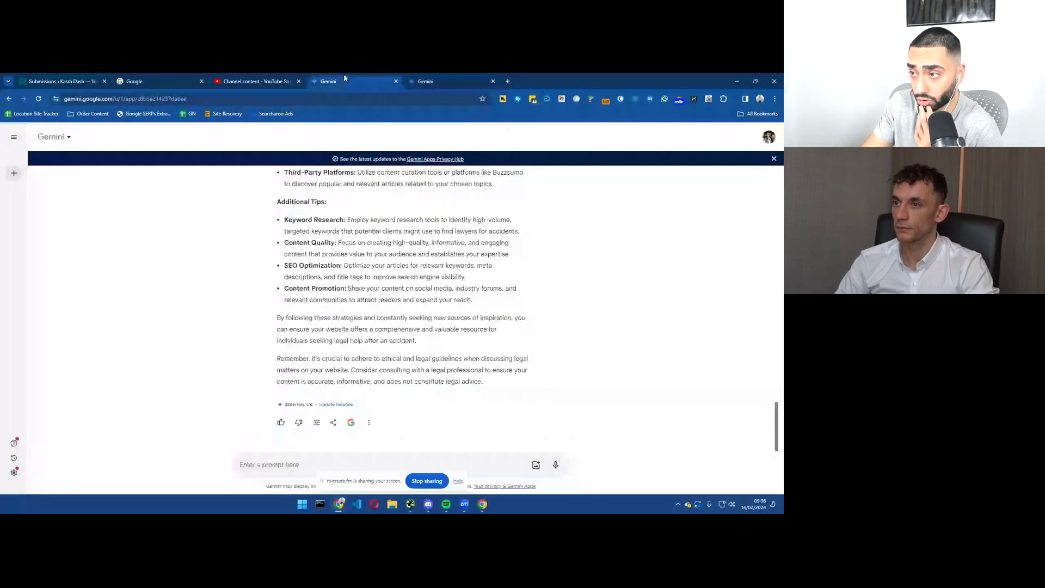
click(425, 81)
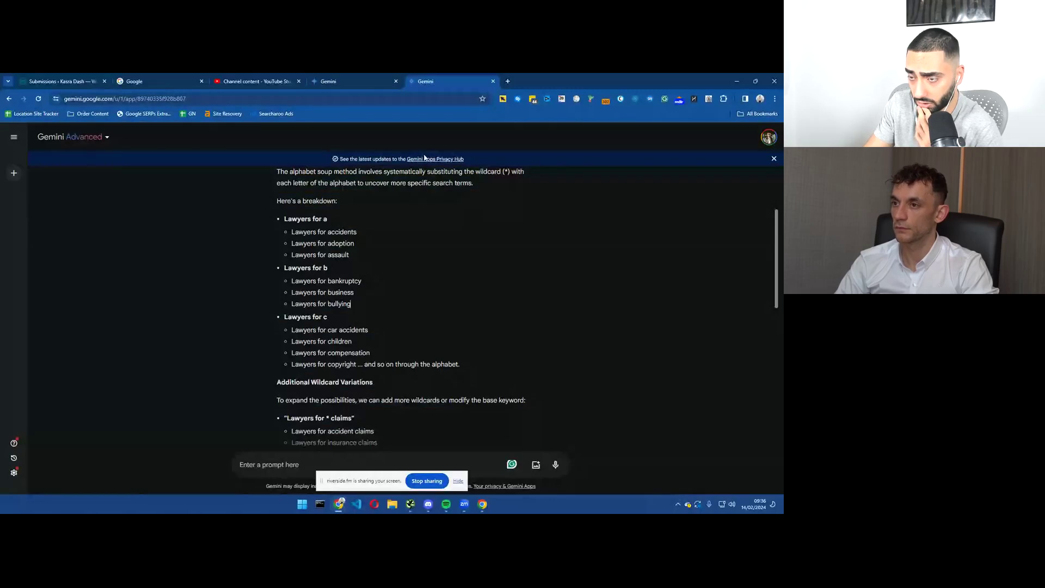
scroll(305, 330, down, 2)
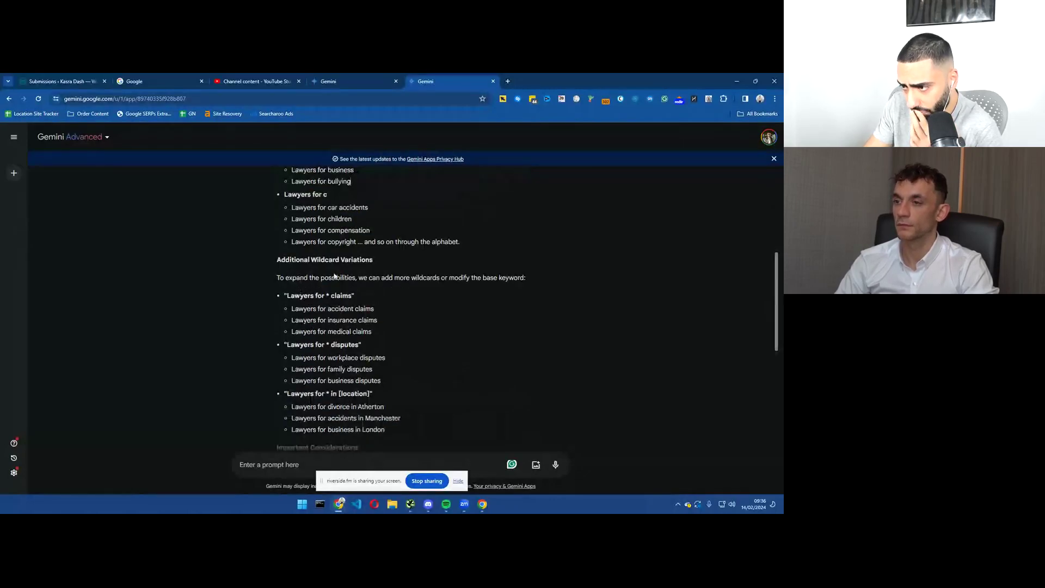
scroll(310, 299, down, 1)
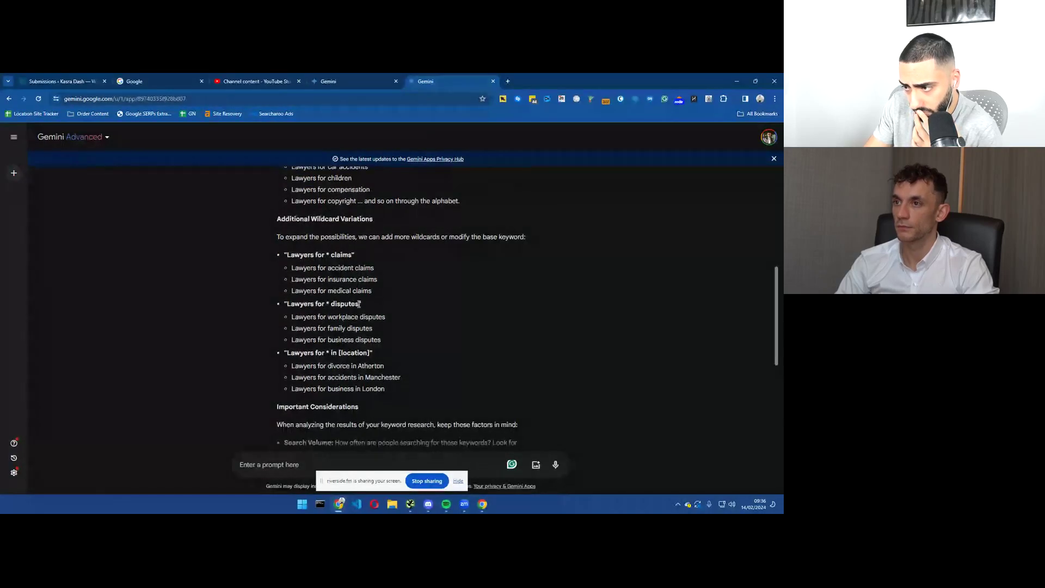
scroll(325, 314, down, 1)
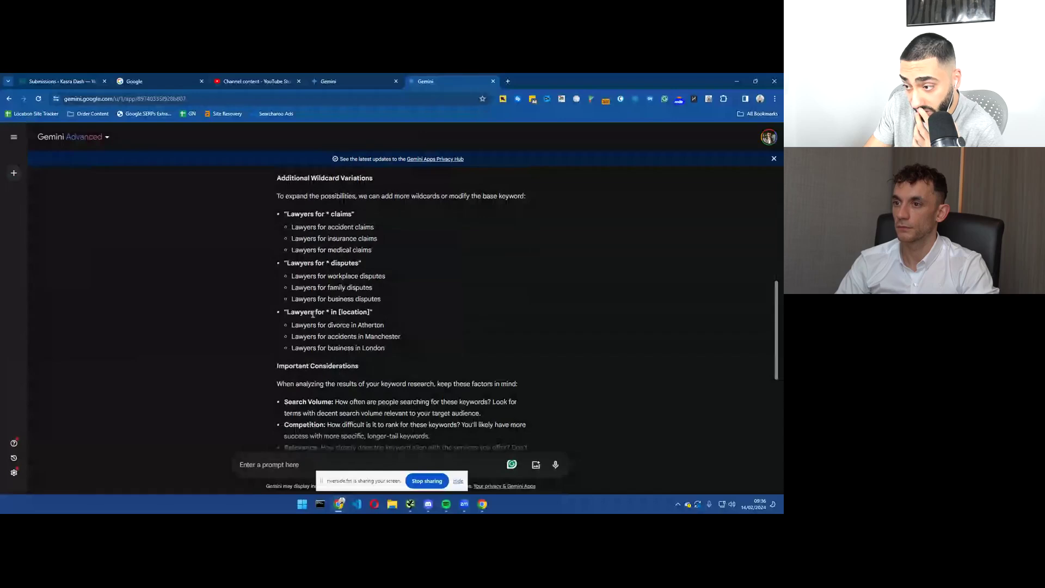
scroll(314, 321, down, 2)
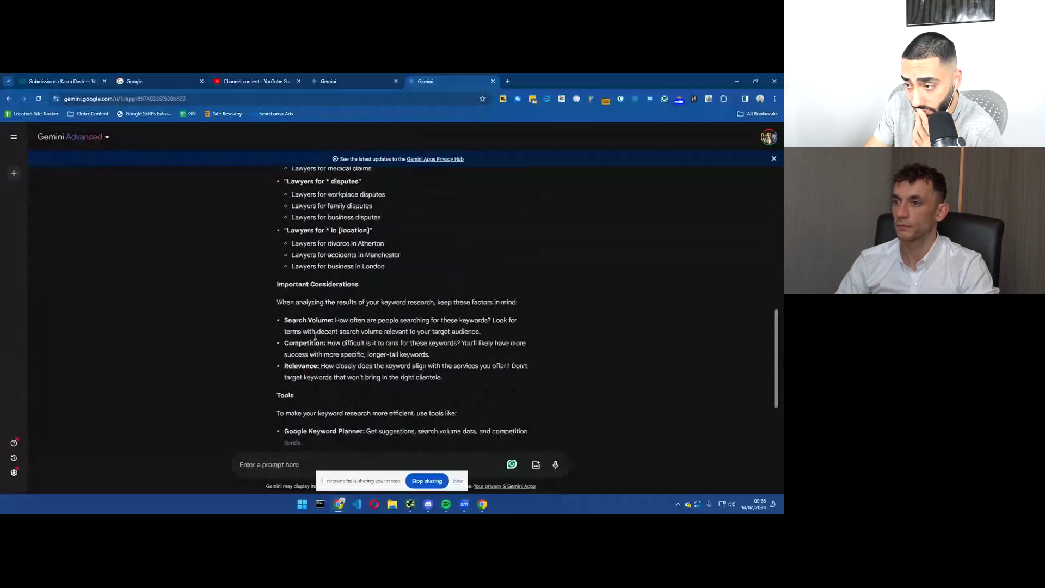
scroll(315, 336, down, 1)
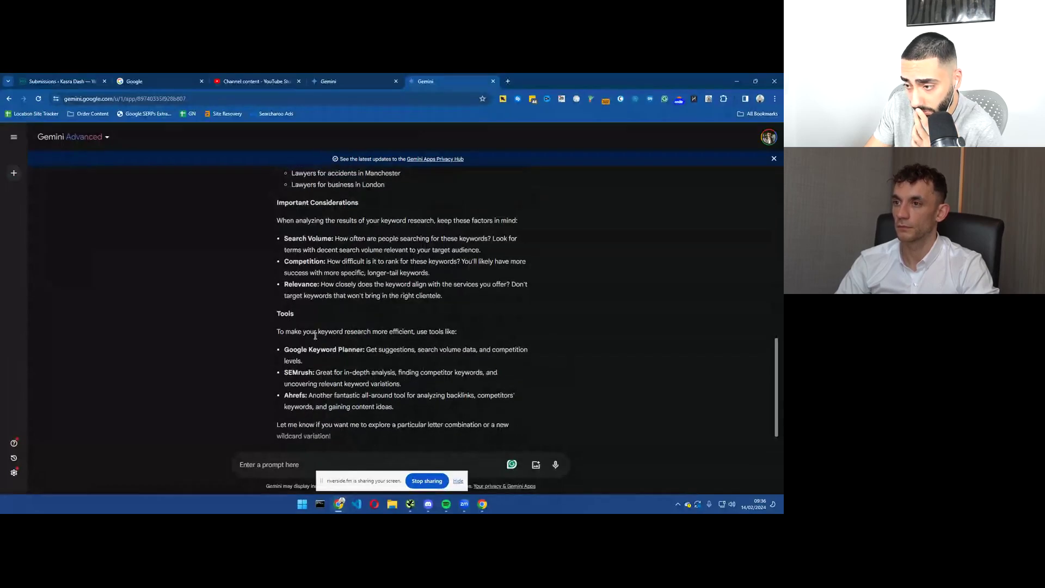
scroll(319, 329, up, 5)
scroll(322, 317, up, 2)
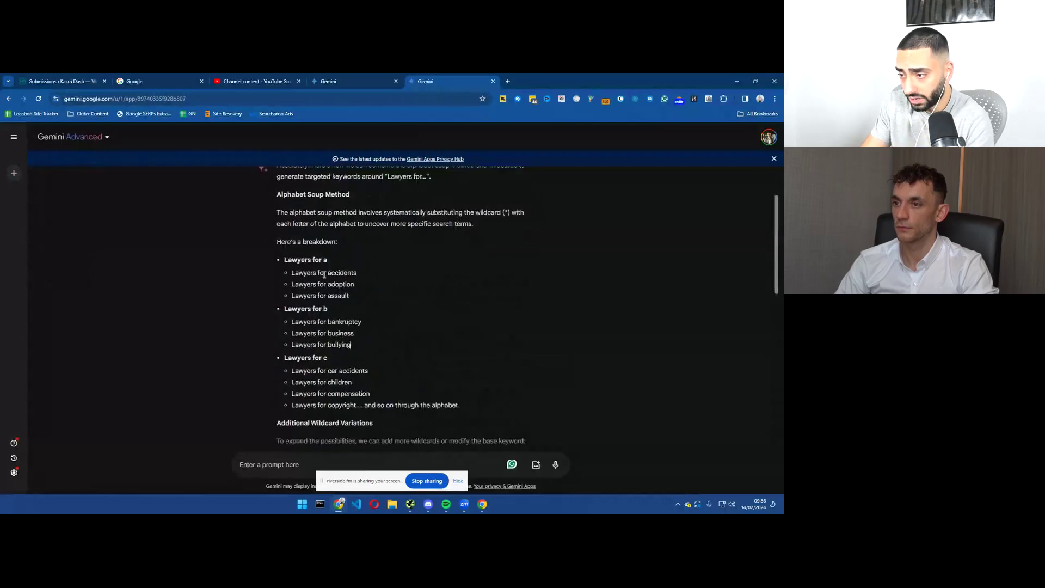
triple_click(357, 275)
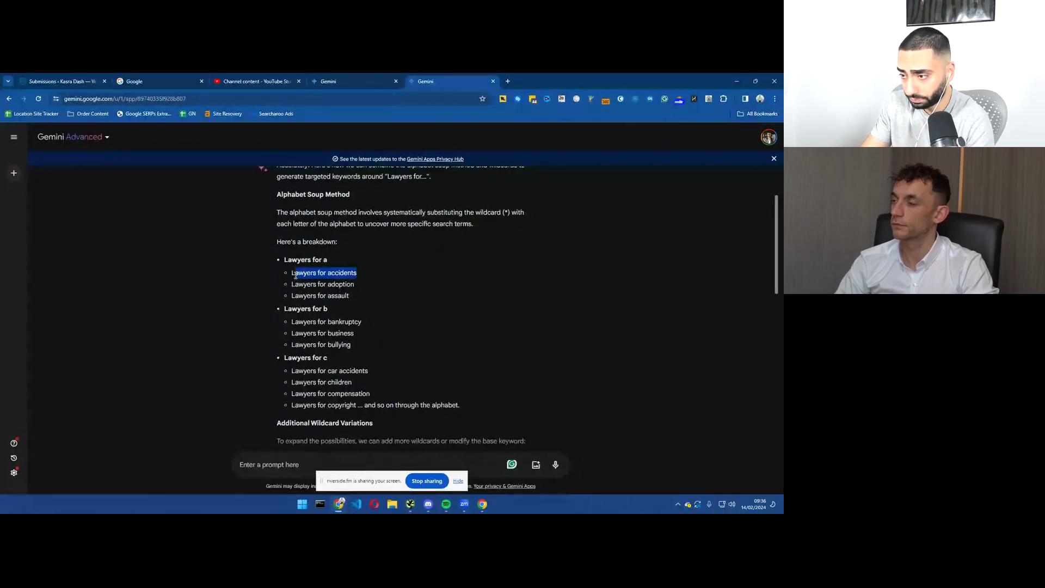
key(ctrl+shift+Tab)
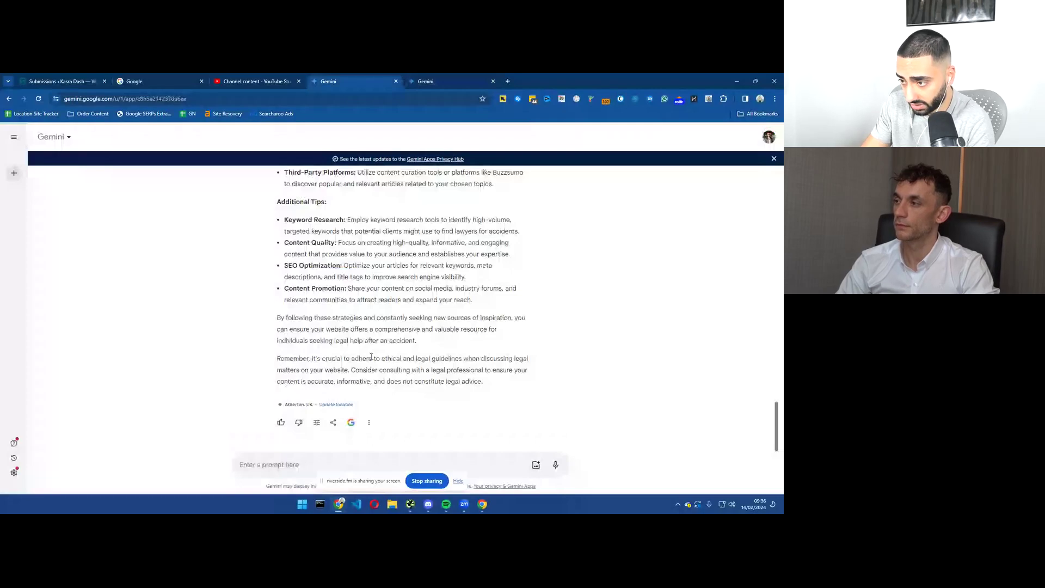
- Copy the blog articles prompt and send it in the Gemini Advanced chat
scroll(376, 351, up, 7)
scroll(370, 305, up, 2)
double_click(348, 269)
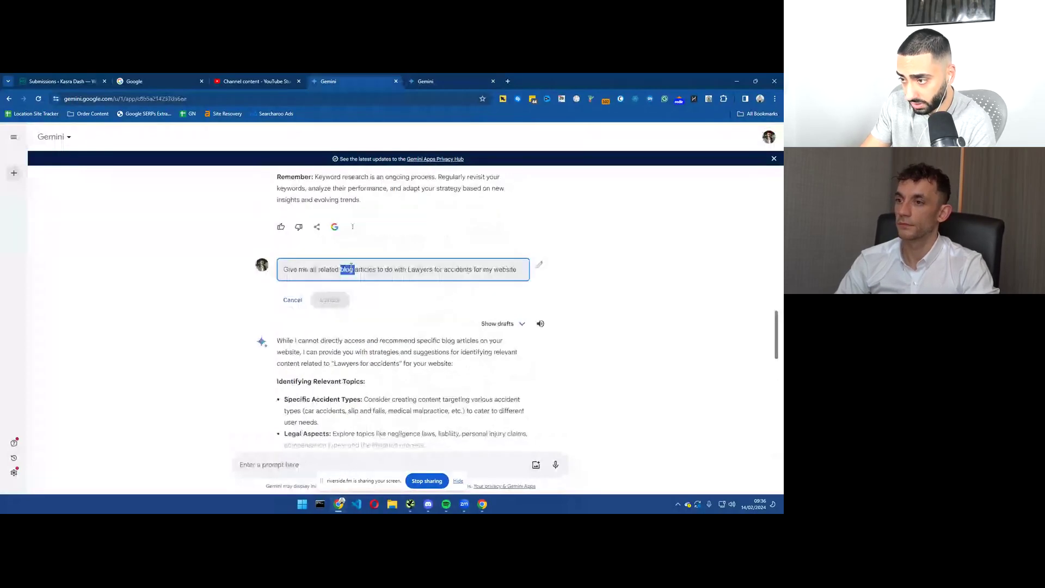
triple_click(351, 269)
key(ctrl+c)
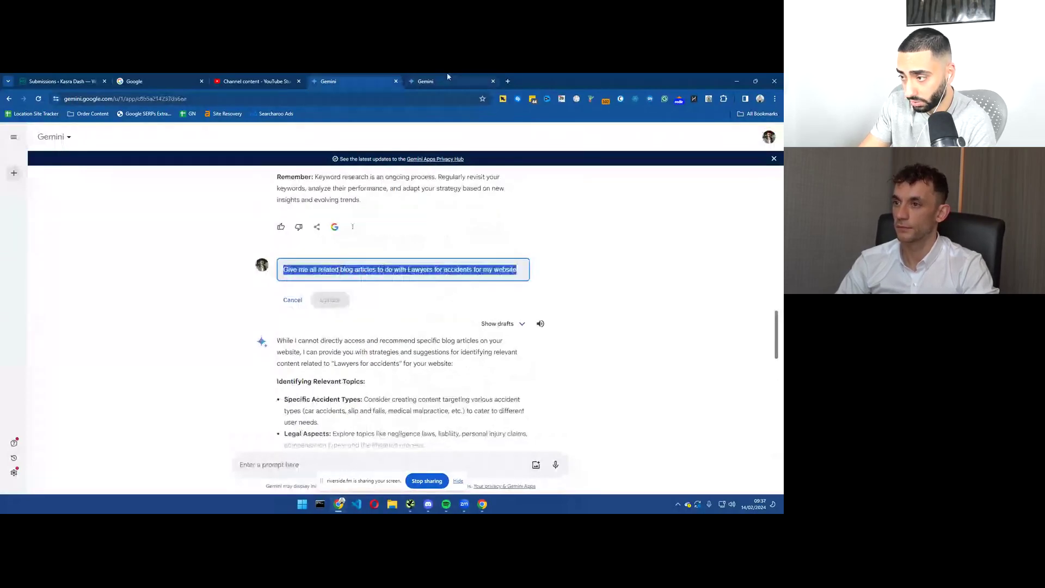
key(ctrl+Tab)
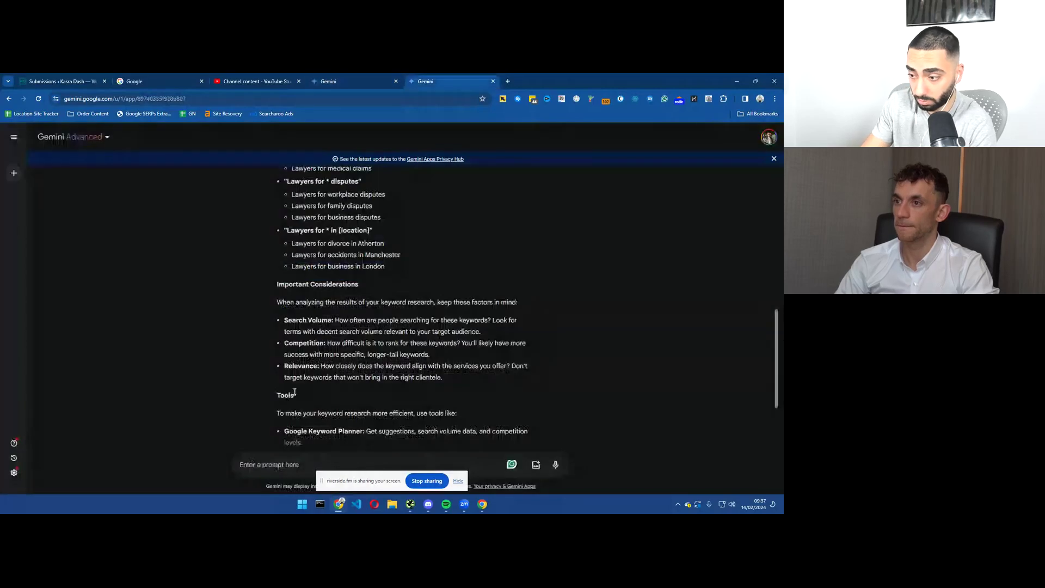
click(269, 464)
key(ctrl+v)
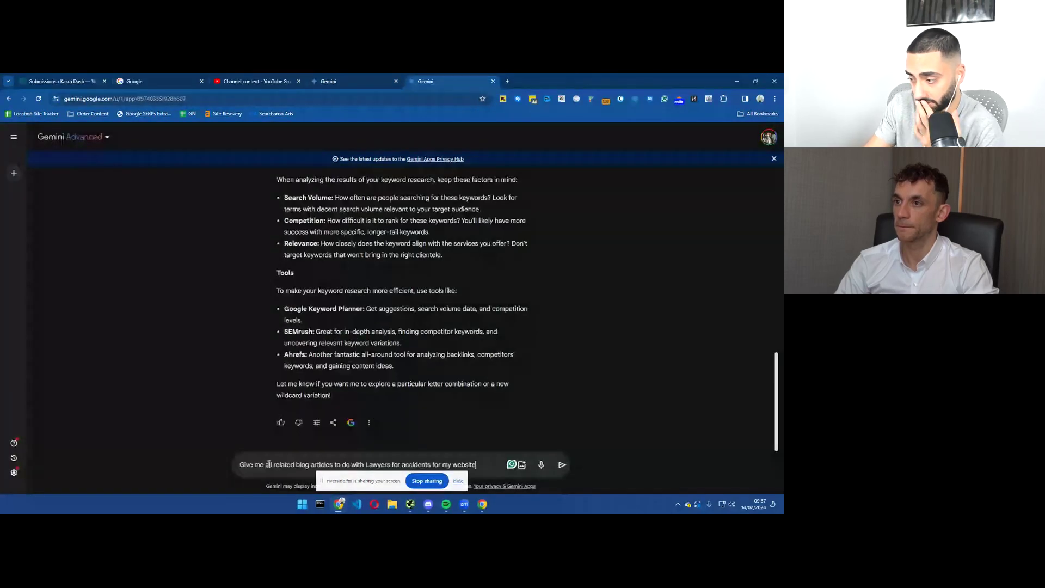
click(562, 465)
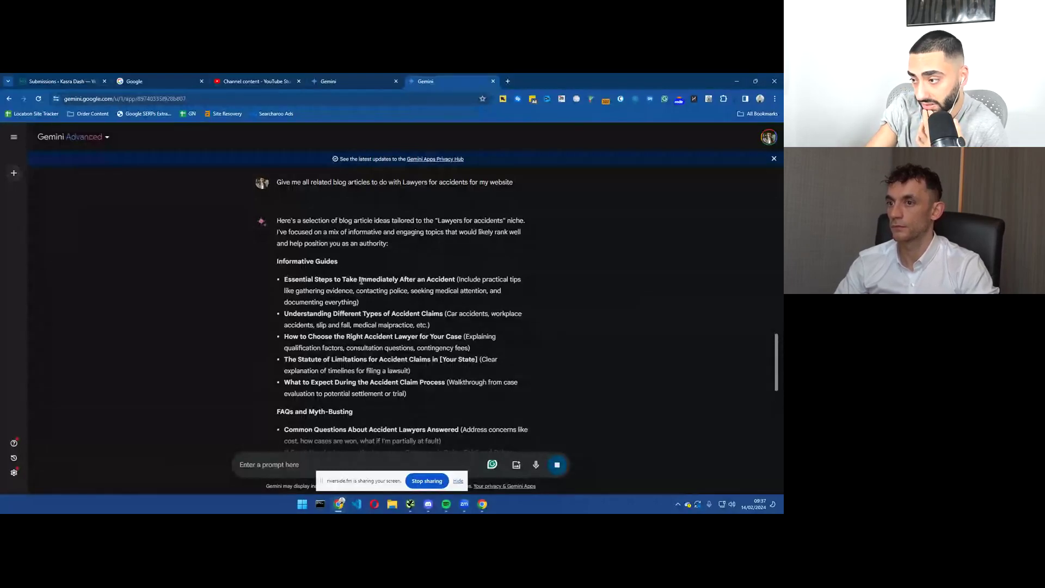
- Review the suggested titles, like the statute of limitations and insurance myth posts
drag(289, 314, 444, 315)
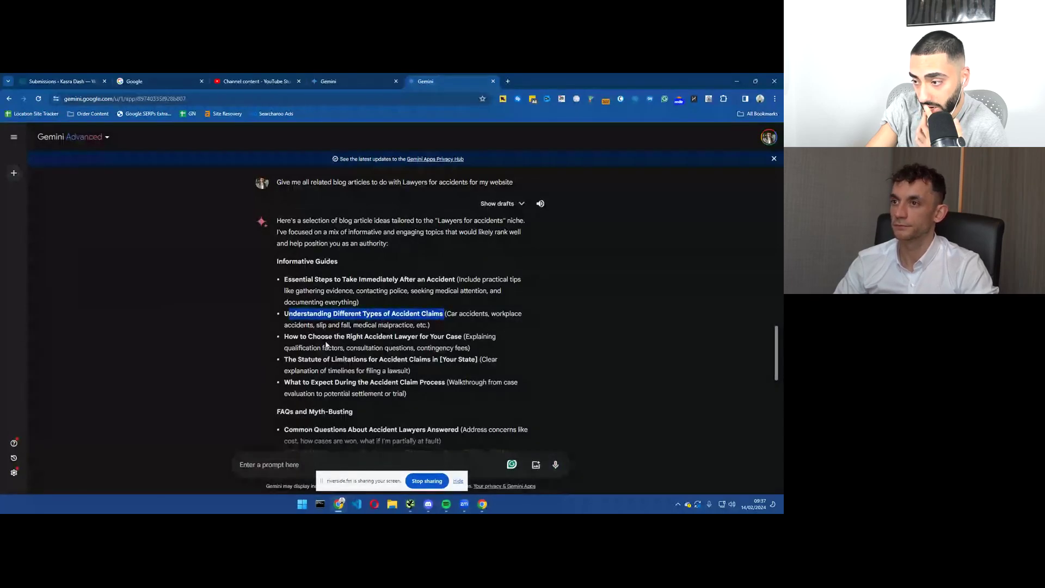
drag(284, 336, 462, 337)
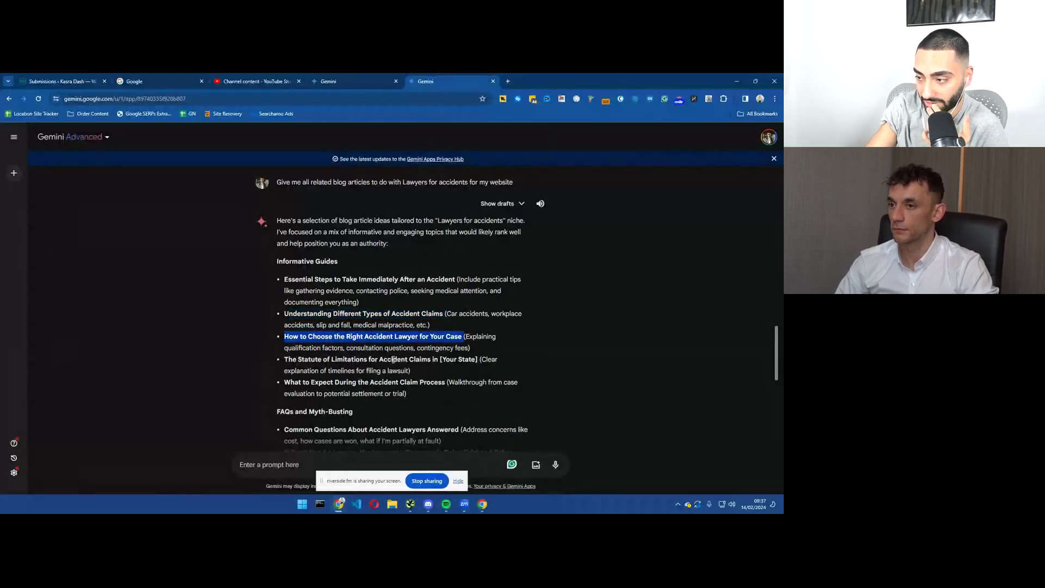
drag(468, 359, 436, 362)
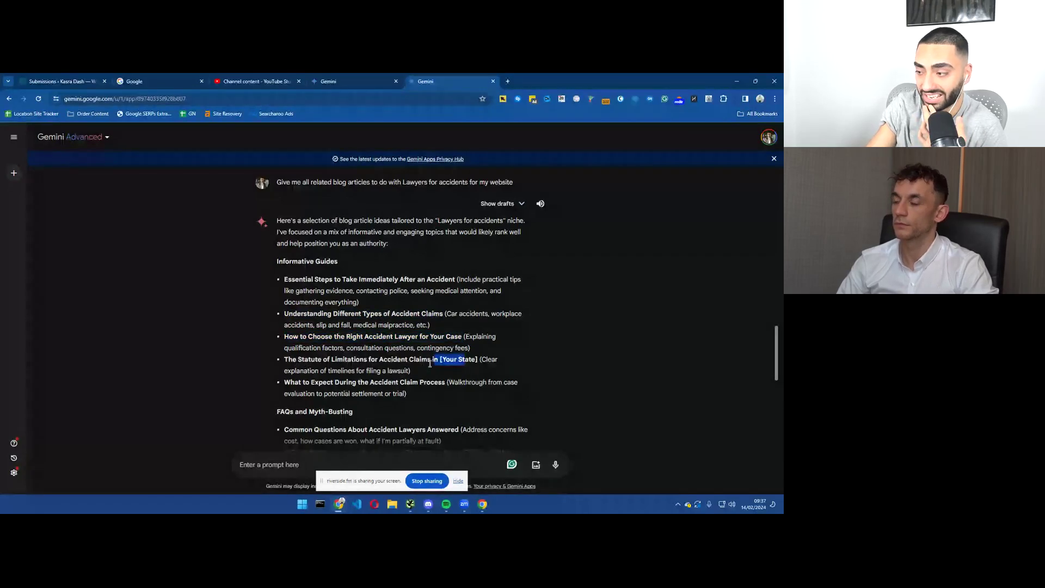
drag(478, 360, 286, 362)
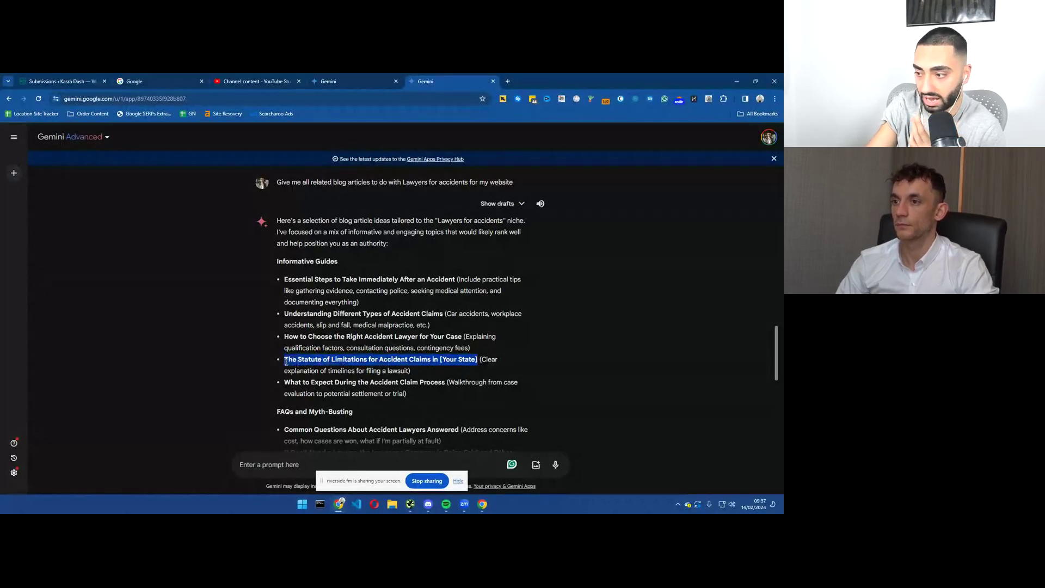
drag(283, 388, 448, 384)
scroll(448, 383, down, 3)
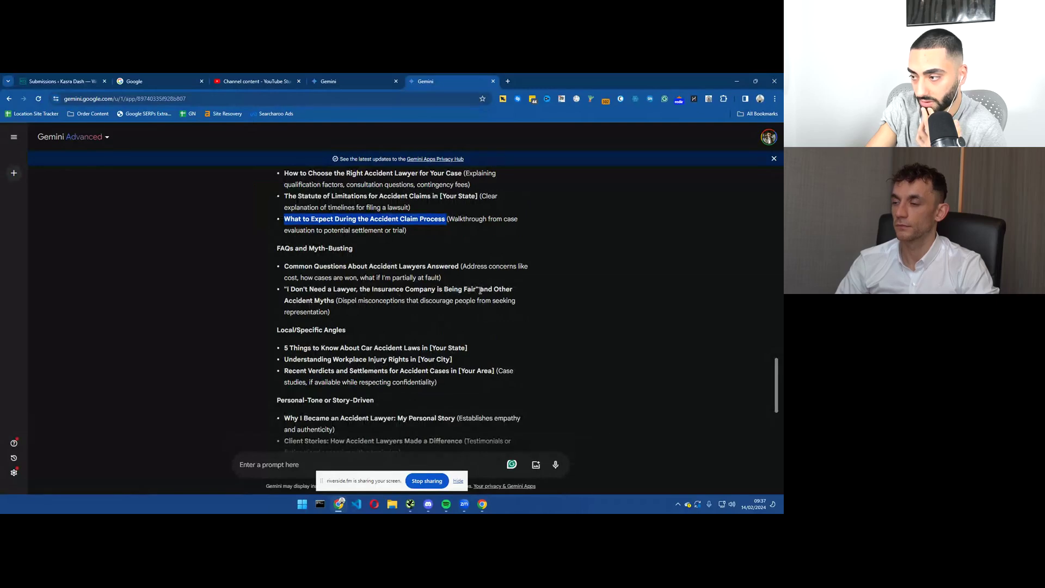
drag(468, 289, 362, 290)
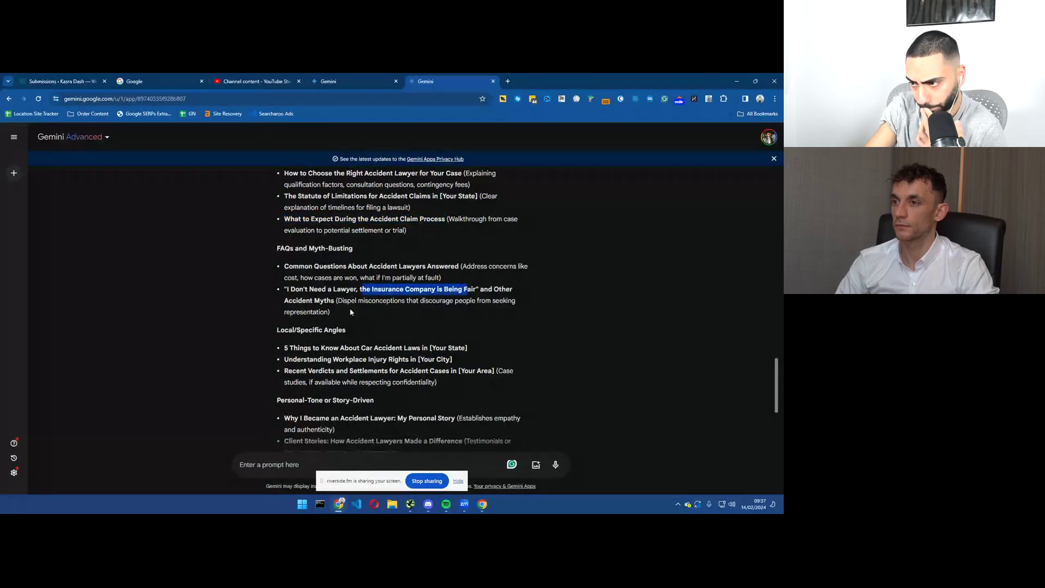
scroll(302, 302, down, 1)
drag(346, 289, 294, 289)
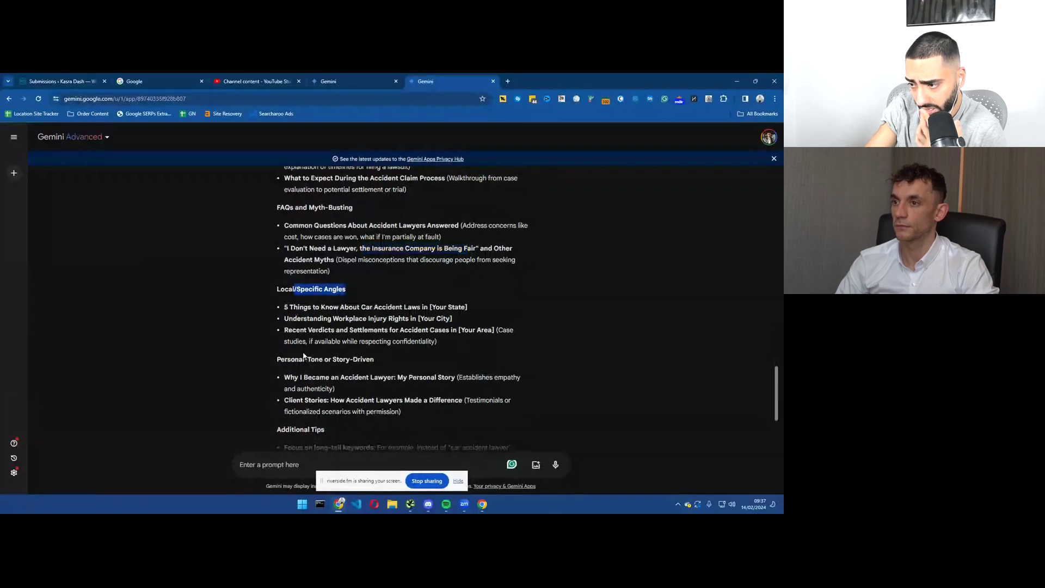
scroll(305, 363, down, 1)
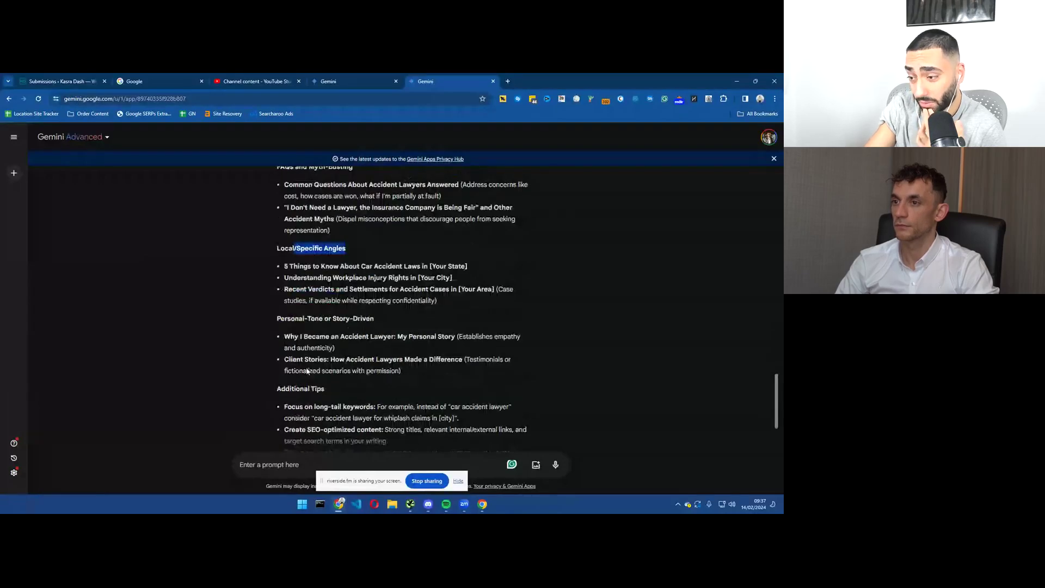
scroll(307, 371, down, 3)
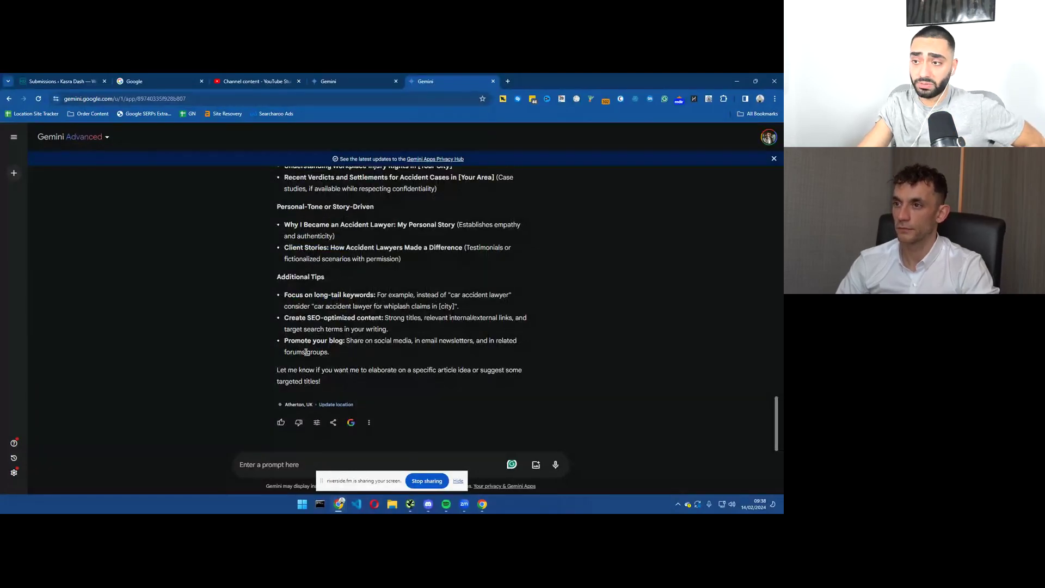
- Skim the standard chat's advice on finding articles, then scroll back up the Advanced chat's ideas
click(336, 78)
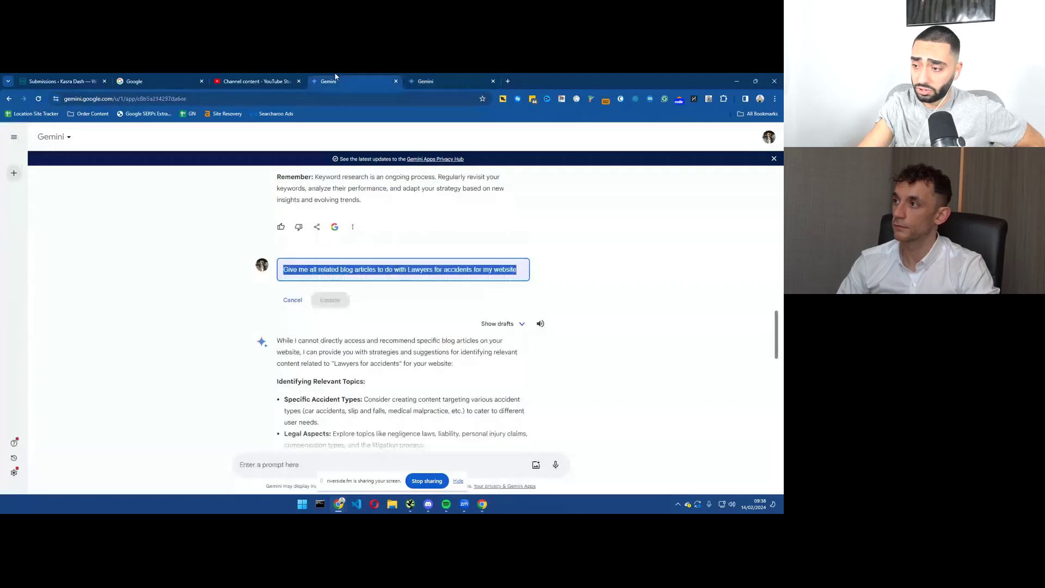
click(225, 264)
scroll(239, 294, down, 4)
scroll(240, 294, up, 1)
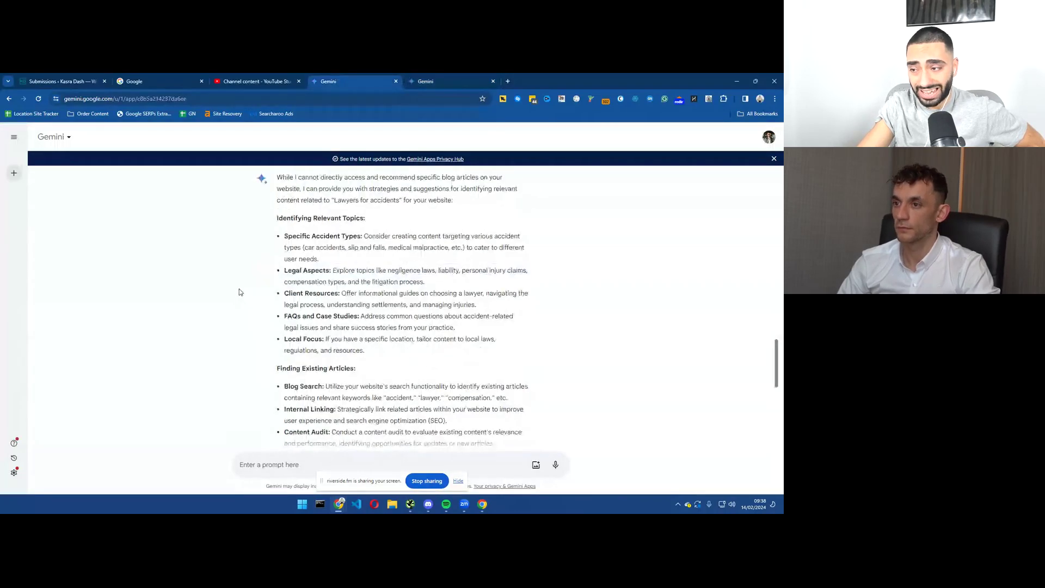
scroll(240, 292, down, 1)
scroll(241, 292, down, 1)
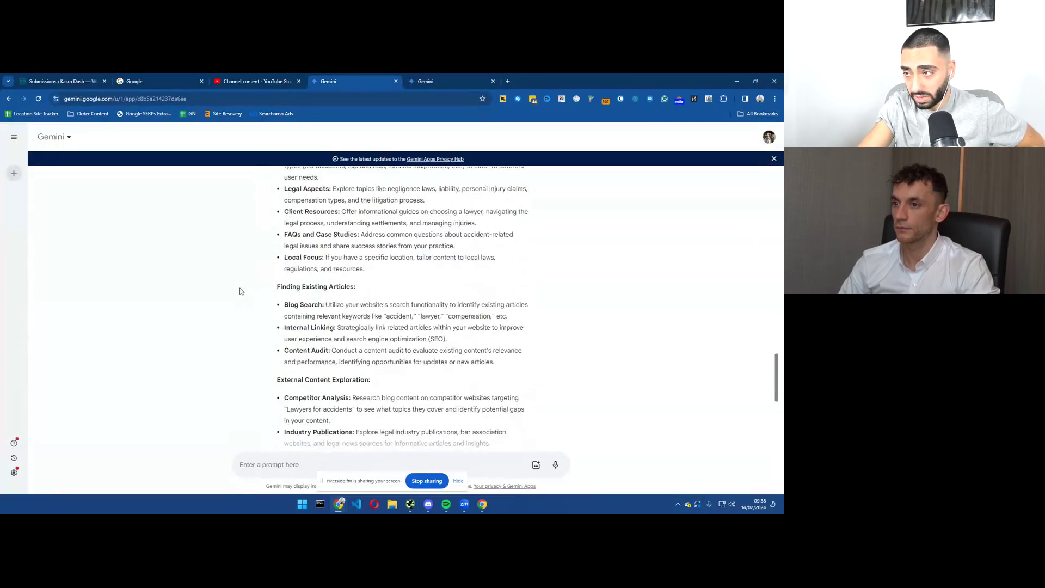
scroll(241, 292, down, 4)
click(445, 76)
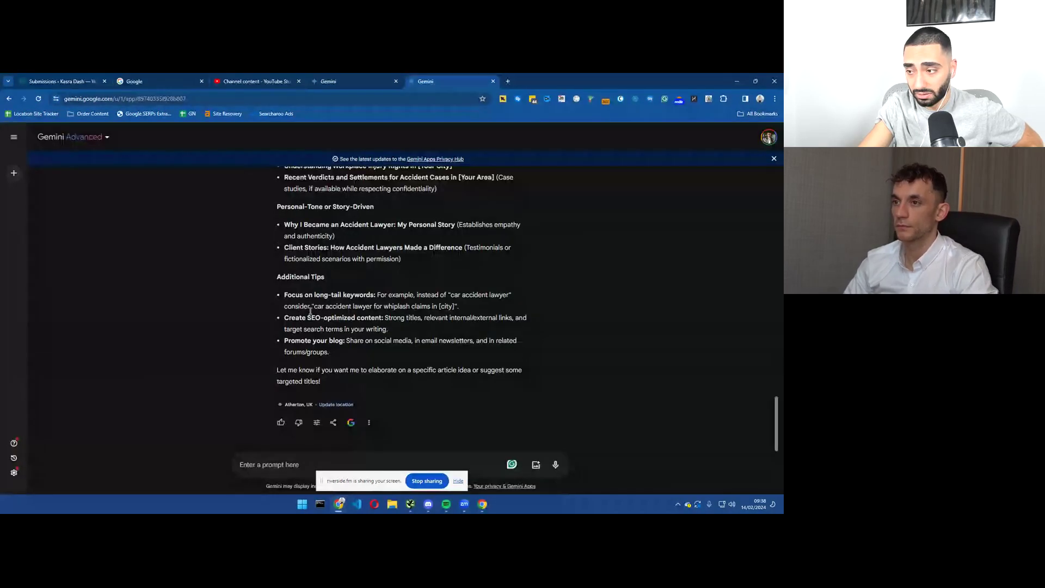
scroll(337, 331, up, 10)
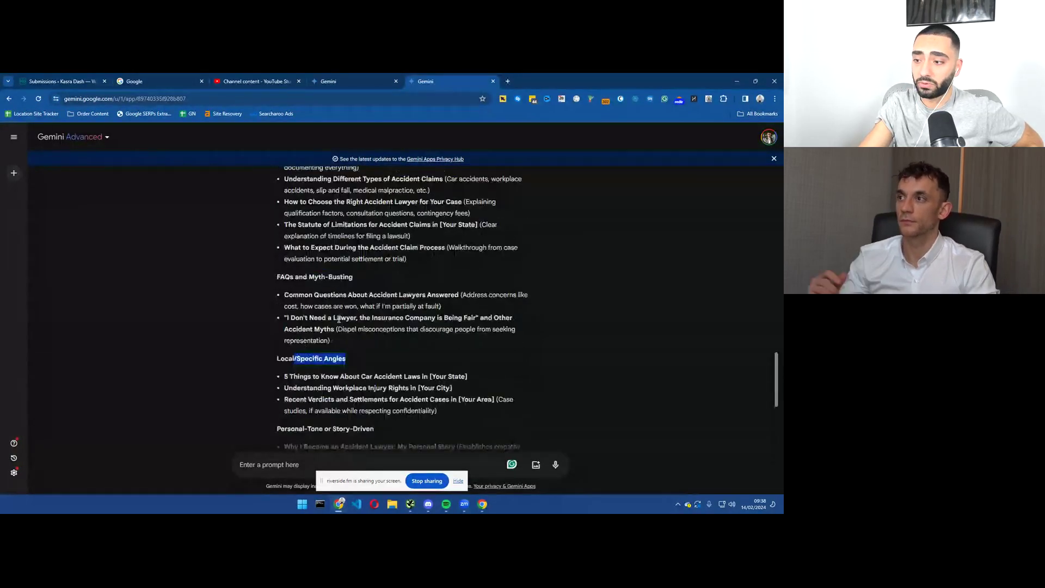
scroll(338, 328, up, 1)
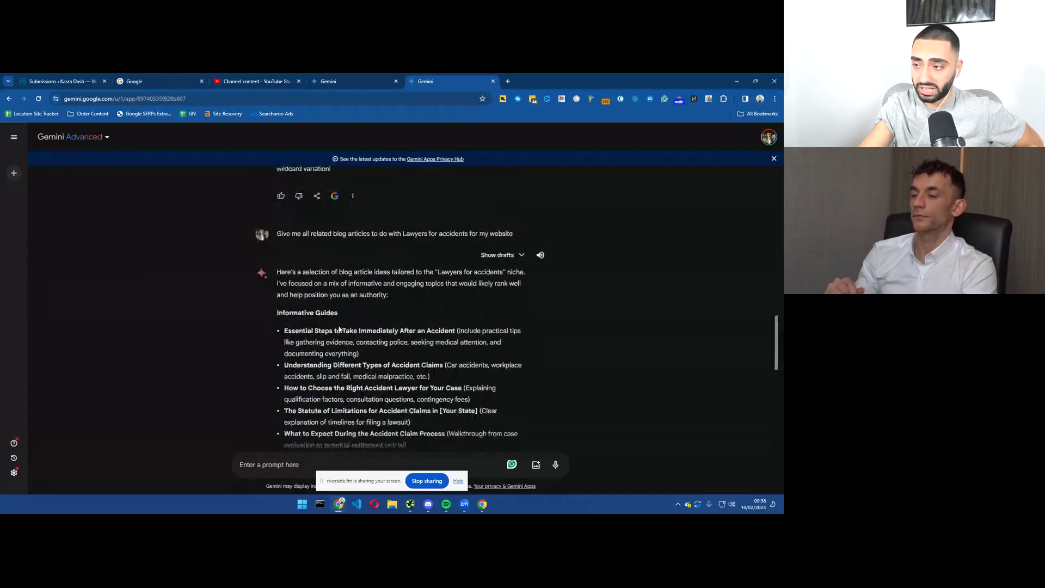
scroll(339, 329, up, 10)
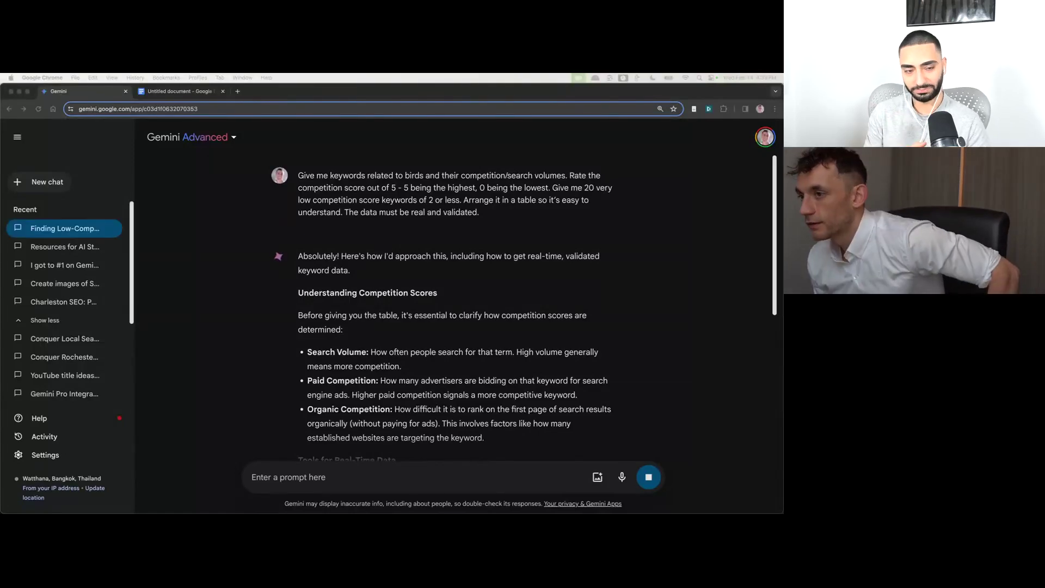
- Scroll through the bird-keyword answer down to its example table and back to the top
scroll(364, 334, down, 10)
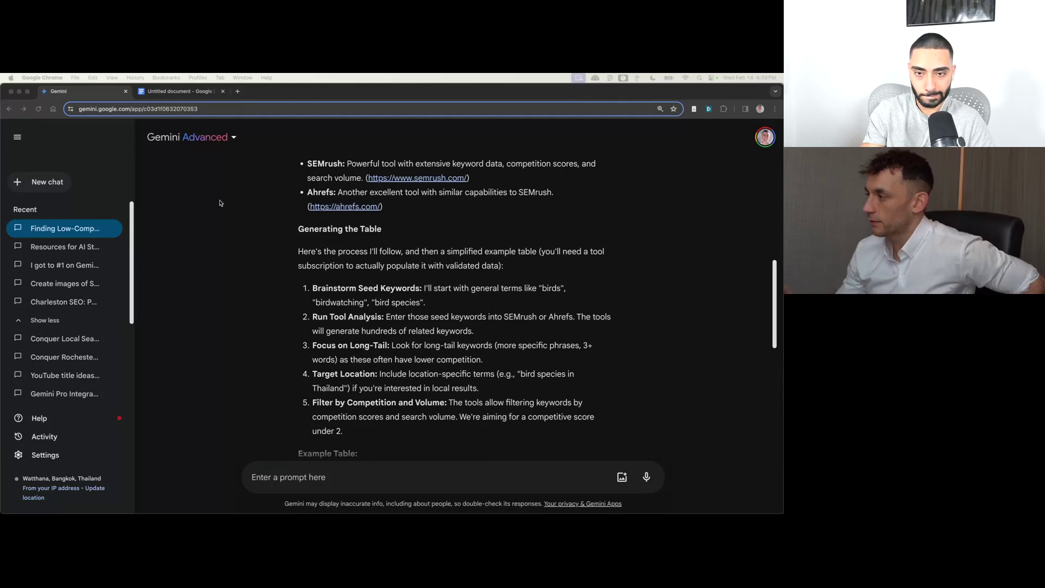
scroll(296, 214, up, 10)
scroll(658, 273, down, 20)
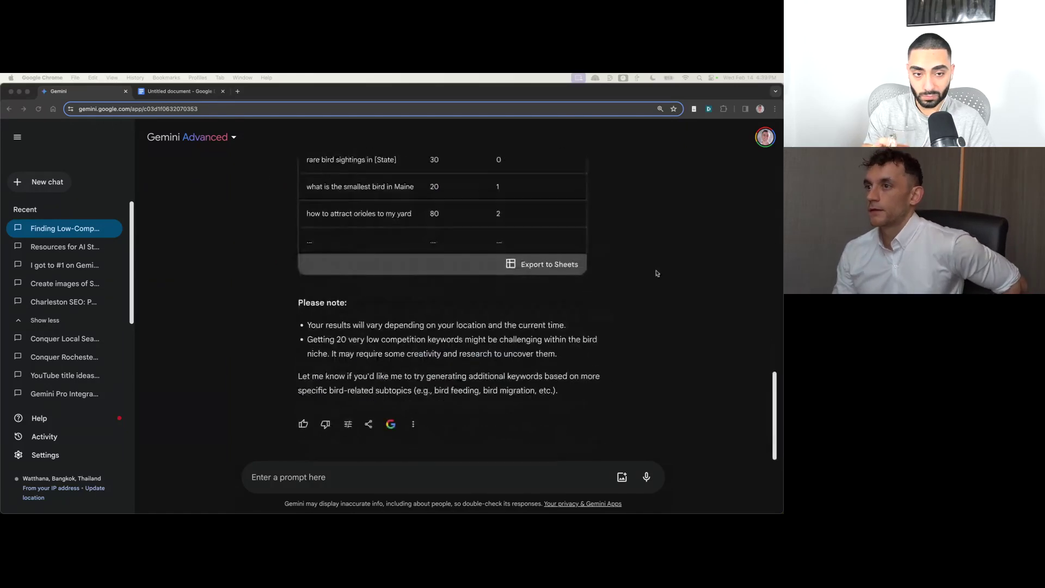
scroll(657, 273, up, 20)
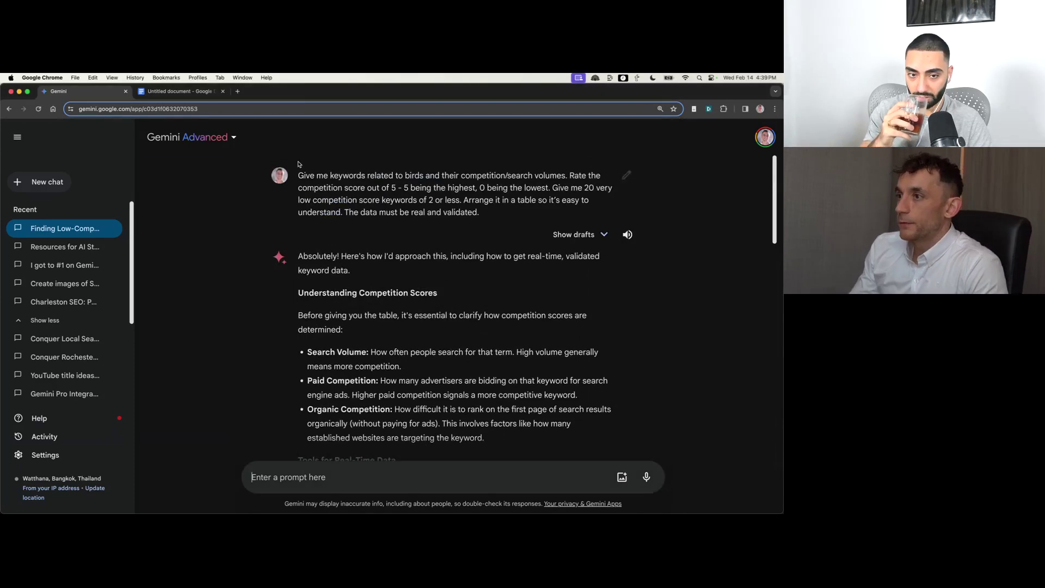
- Enlarge the page and highlight parts of the birds prompt and the competition score sentence
key(super+equal)
key(super+equal)
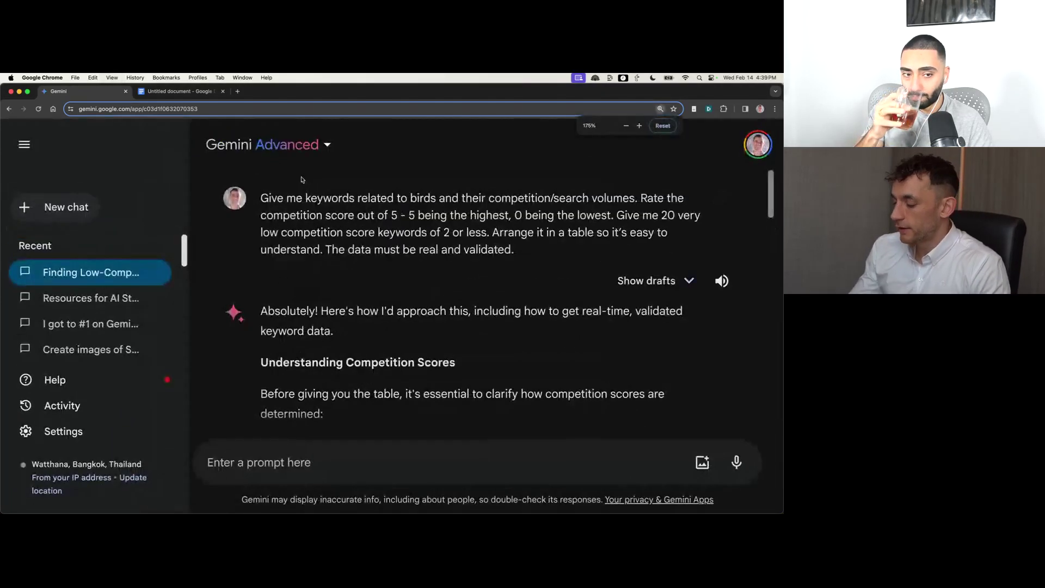
drag(263, 198, 375, 215)
click(427, 202)
double_click(432, 205)
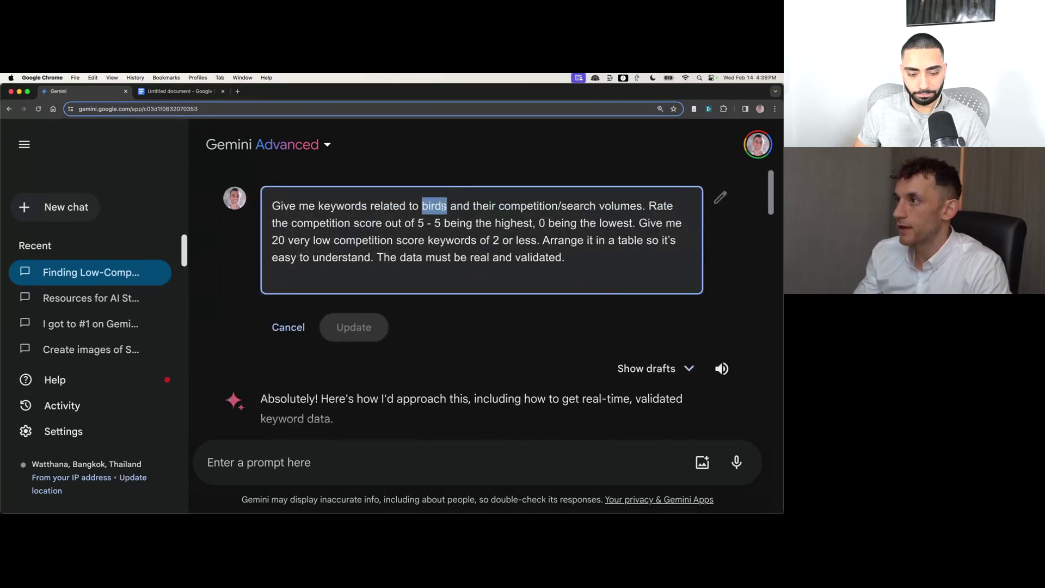
drag(662, 209, 550, 247)
click(641, 223)
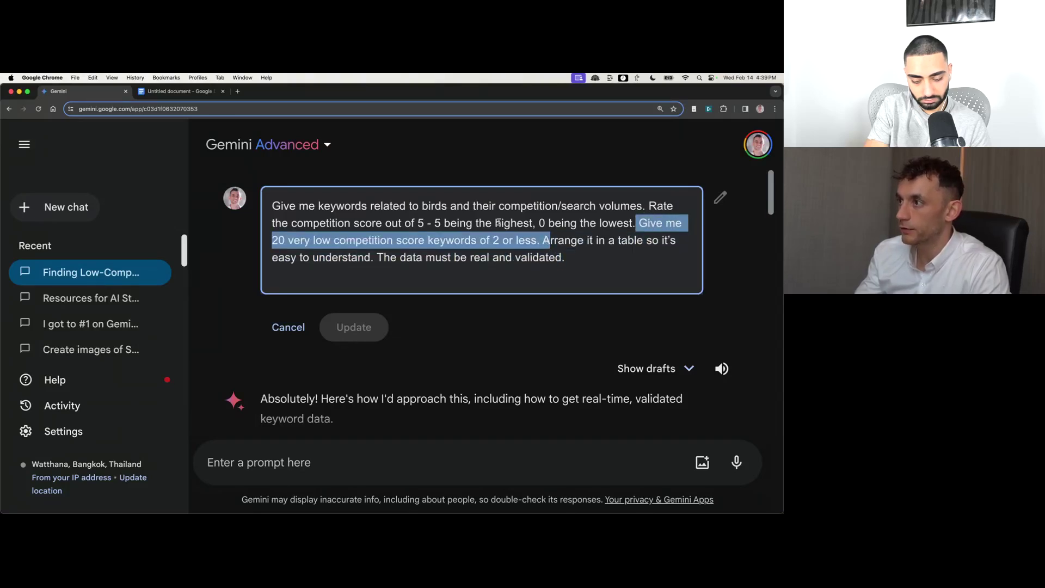
click(518, 244)
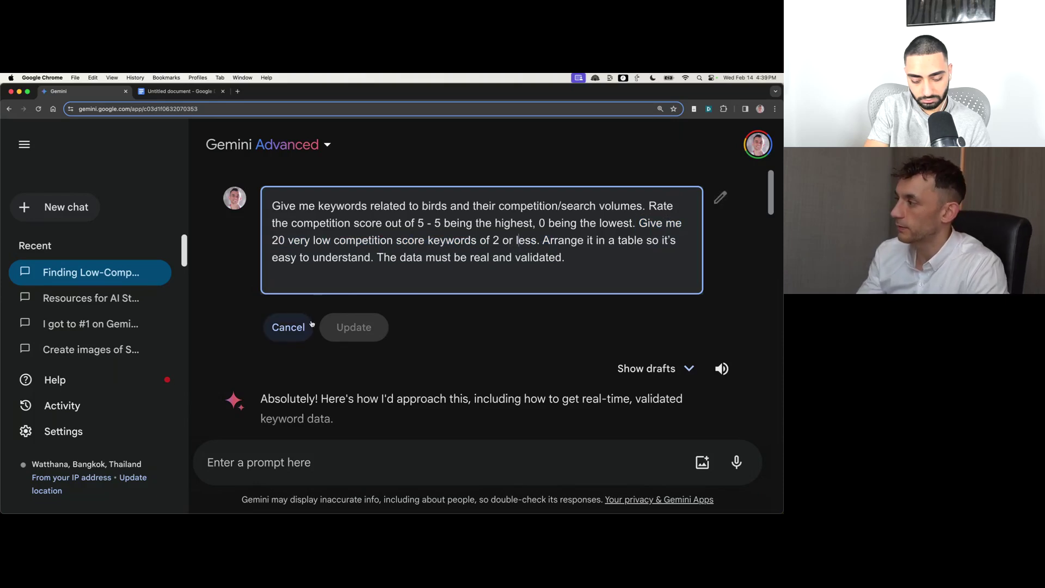
- Cancel the birds prompt edit and read through the five-step keyword method reply
click(281, 327)
scroll(507, 301, down, 10)
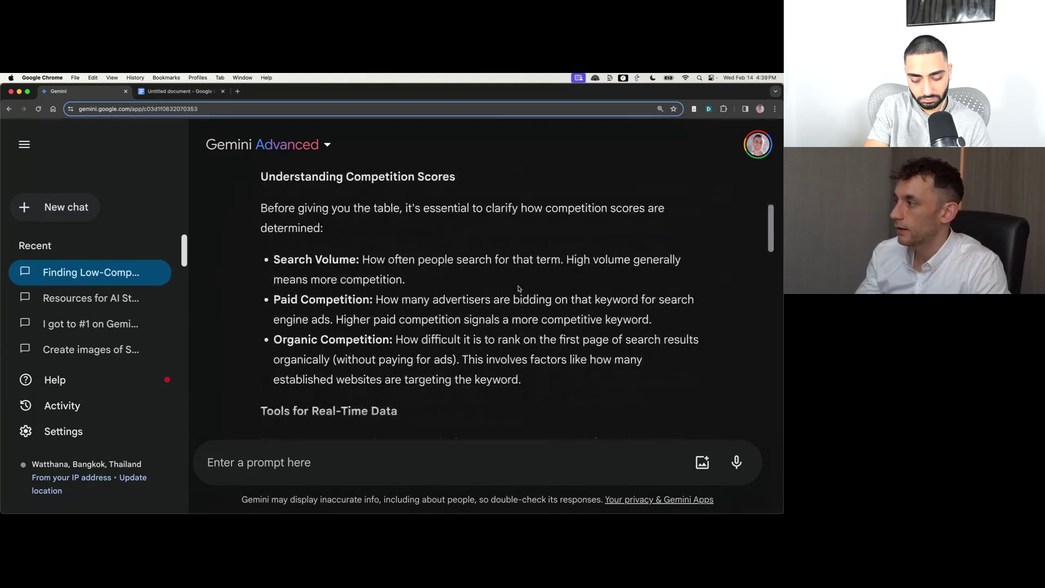
scroll(508, 301, down, 6)
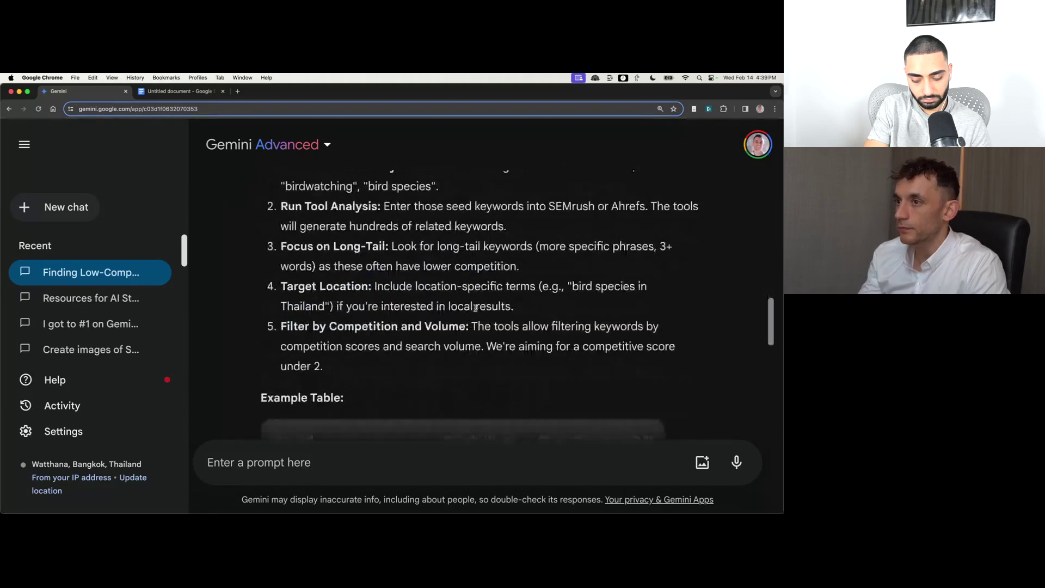
scroll(475, 308, up, 2)
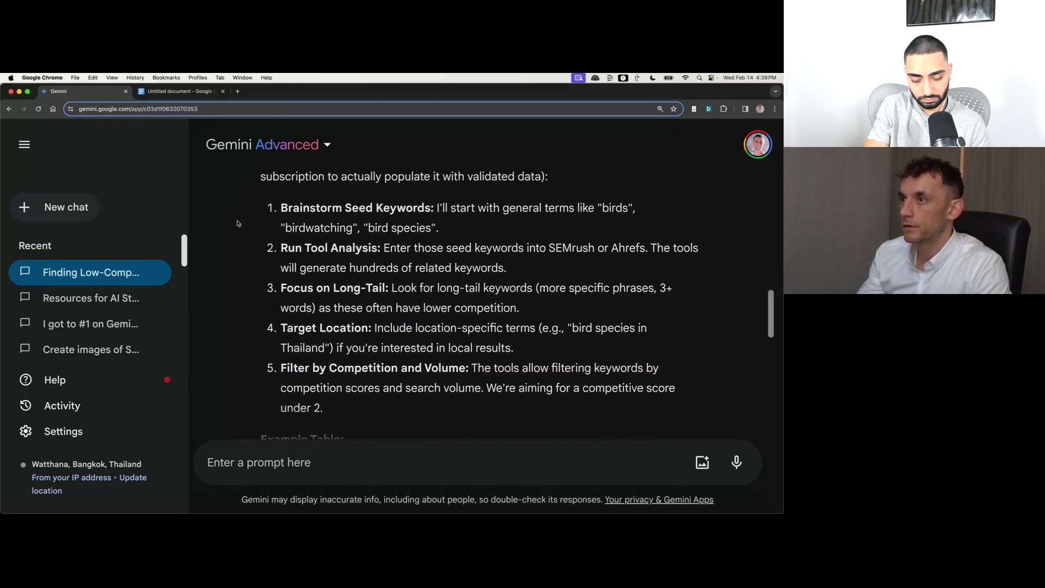
- Send the bird keyword table with Search Volume and Competition Score (0-5) columns to a new Google Sheet
drag(261, 178, 370, 411)
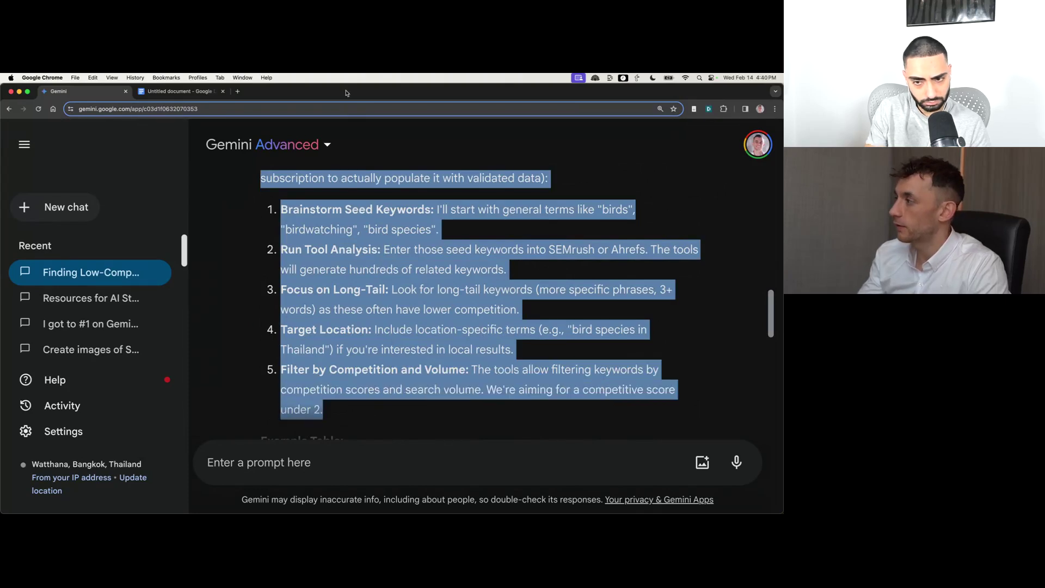
scroll(401, 283, down, 5)
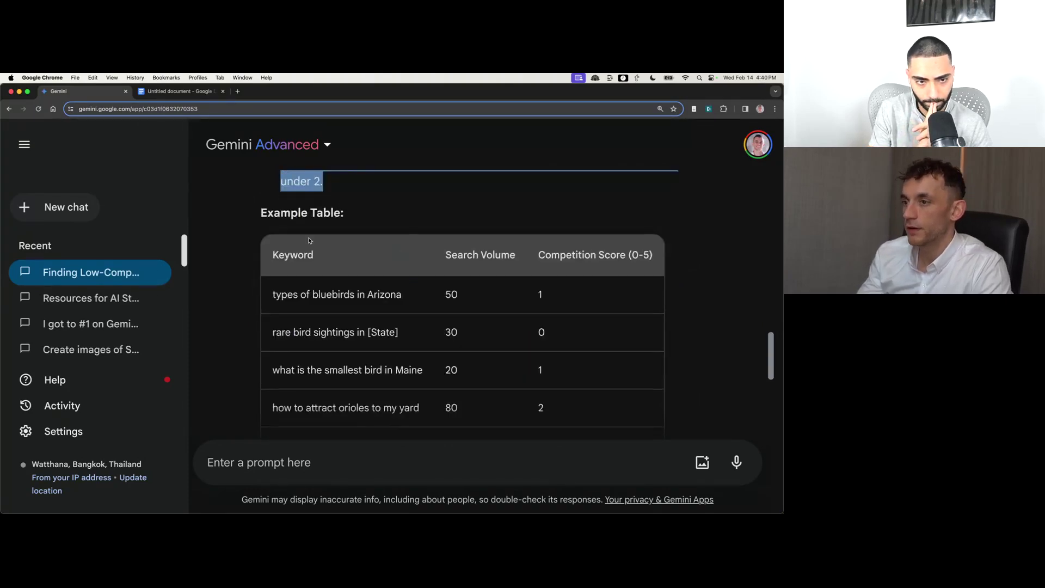
triple_click(481, 258)
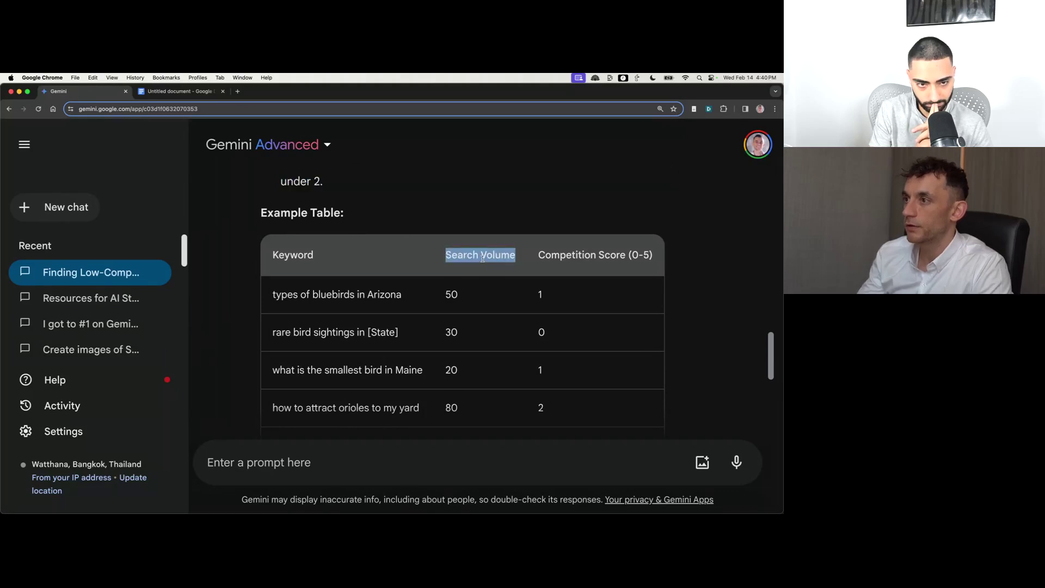
triple_click(595, 255)
scroll(625, 343, down, 4)
scroll(626, 364, up, 5)
scroll(626, 374, down, 4)
click(630, 373)
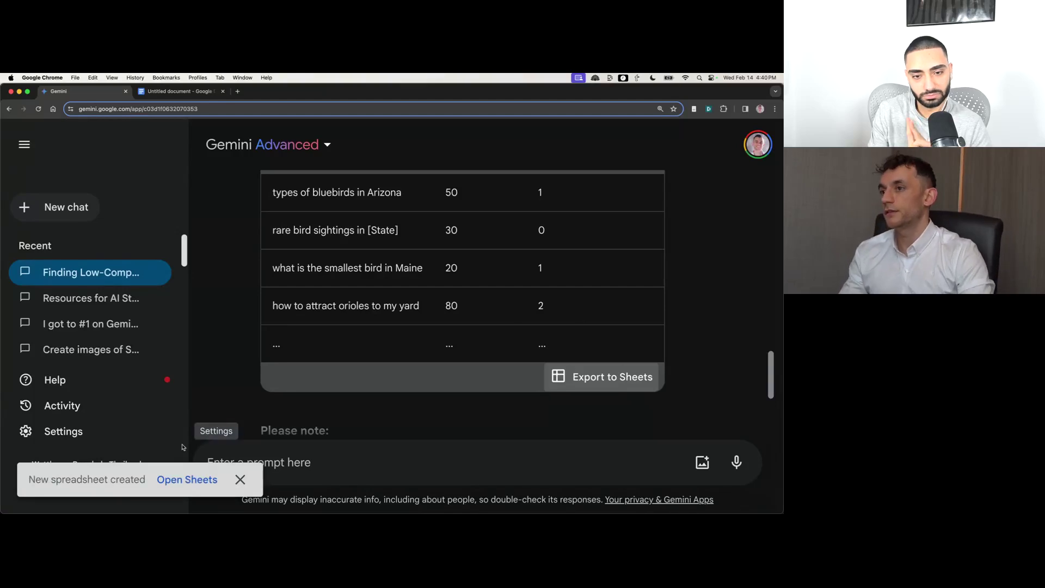
click(186, 479)
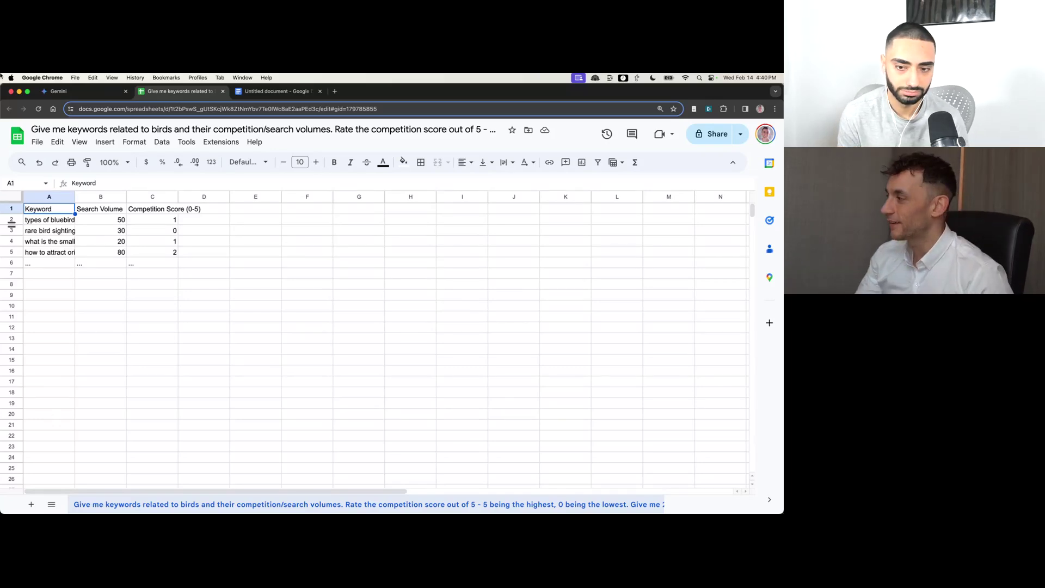
key(super+w)
scroll(611, 397, down, 5)
scroll(368, 283, up, 5)
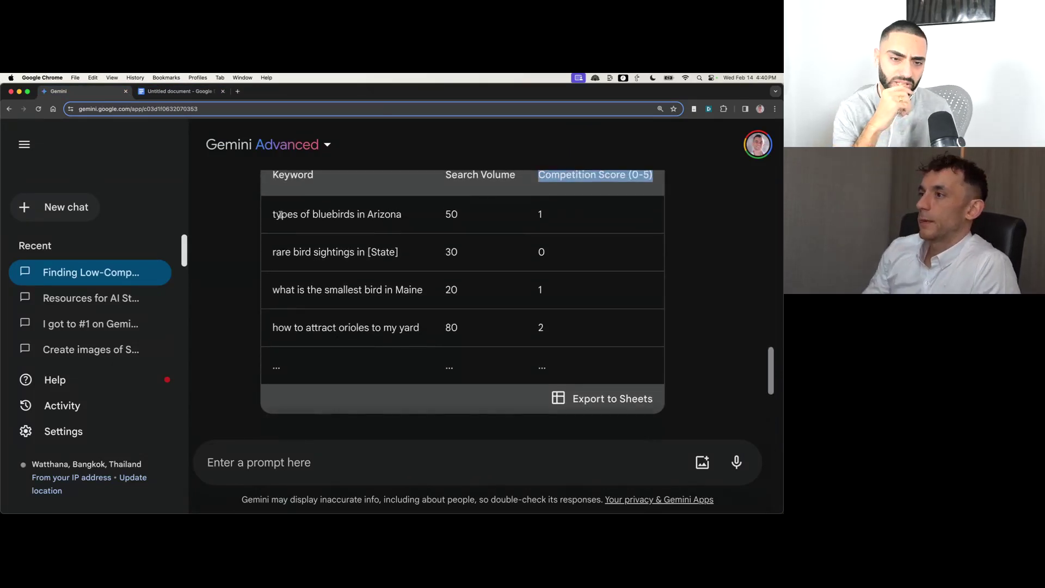
drag(277, 213, 569, 319)
click(569, 319)
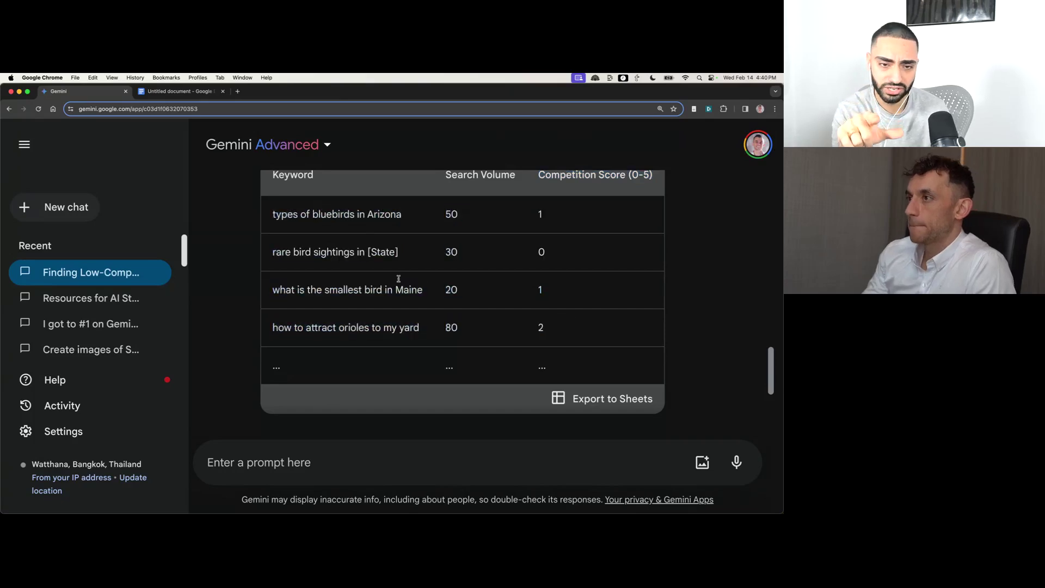
triple_click(354, 213)
scroll(375, 236, up, 8)
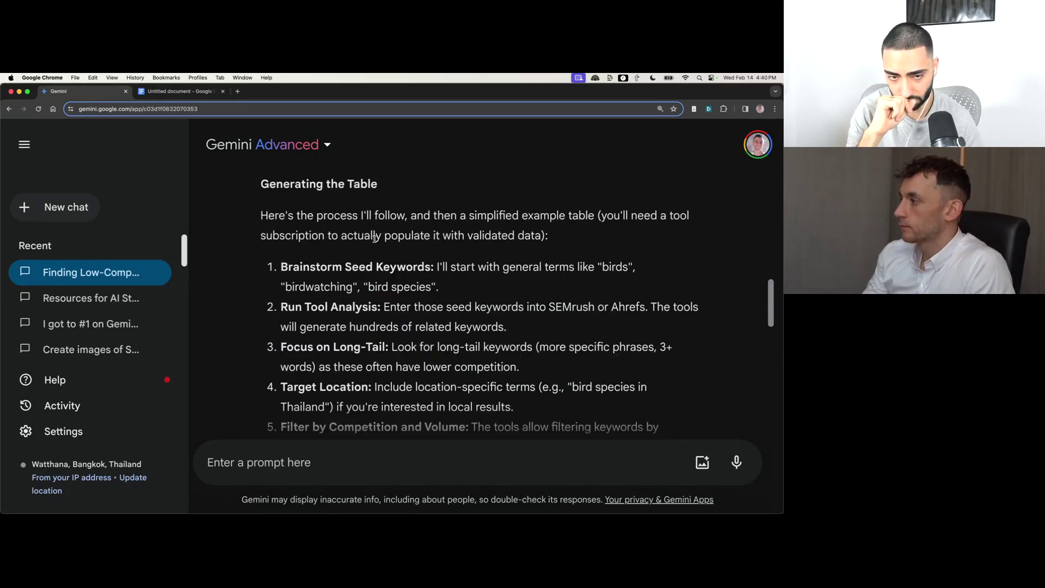
scroll(388, 305, down, 2)
scroll(387, 305, down, 2)
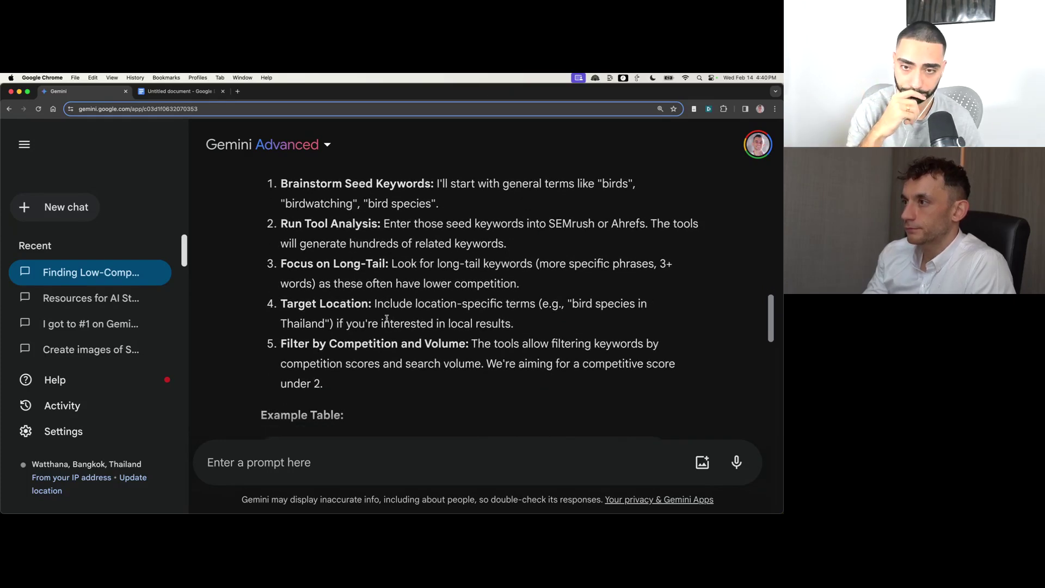
scroll(386, 321, up, 10)
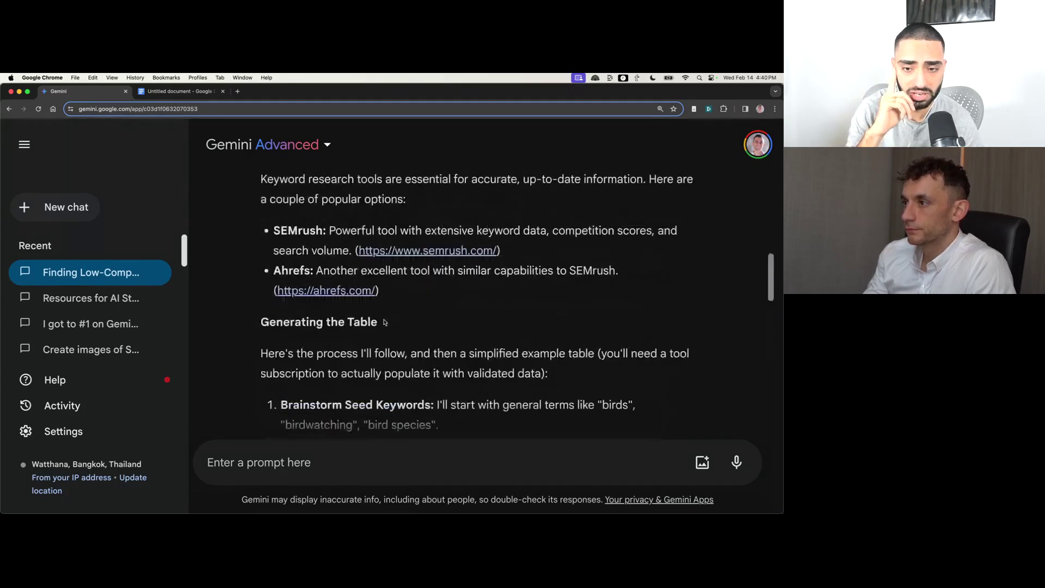
scroll(385, 322, up, 8)
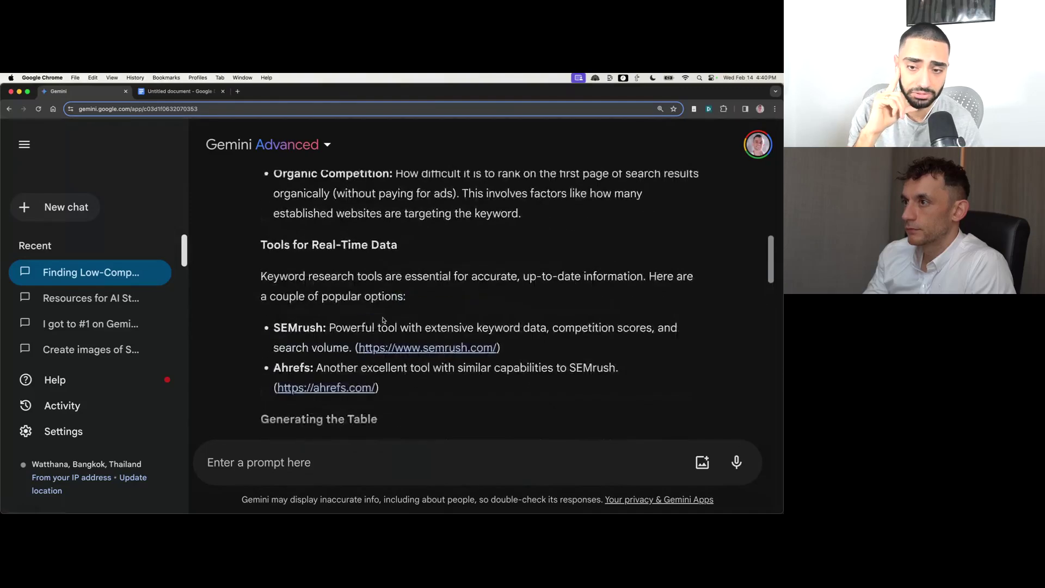
scroll(384, 321, up, 1)
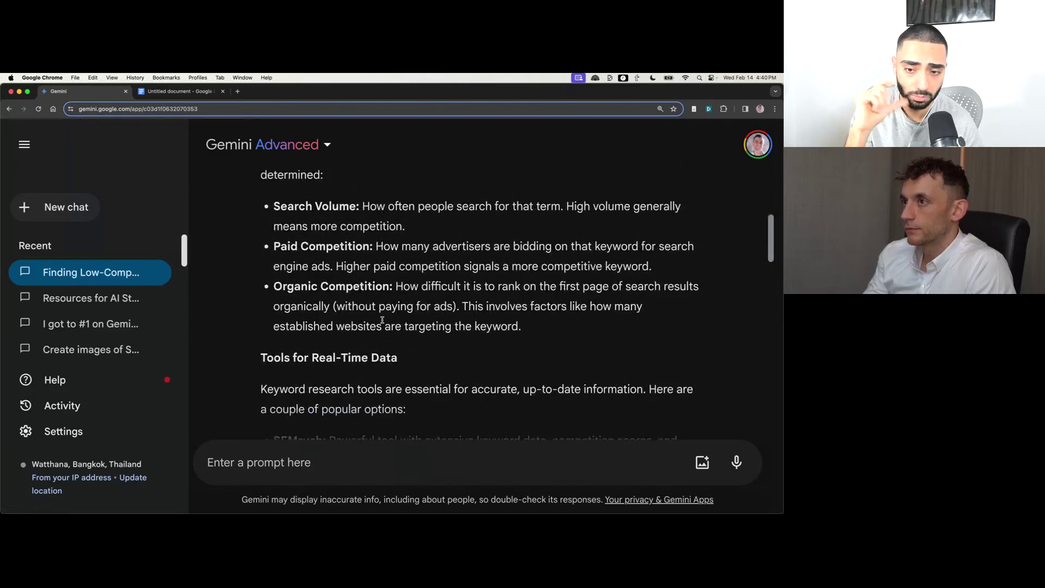
scroll(382, 321, up, 6)
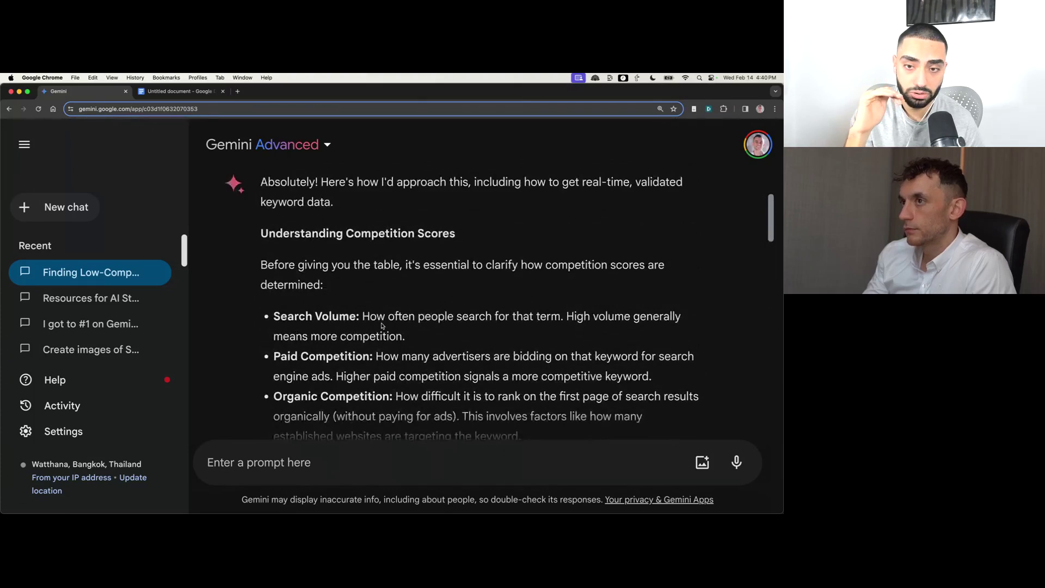
scroll(381, 322, down, 8)
scroll(382, 322, up, 12)
scroll(382, 322, down, 20)
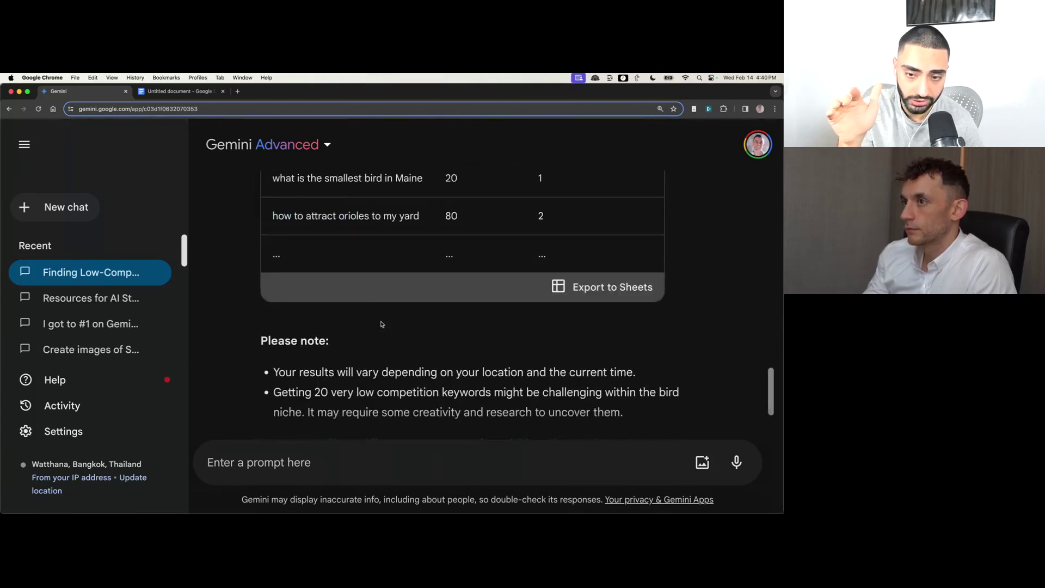
scroll(382, 325, up, 1)
scroll(382, 325, up, 5)
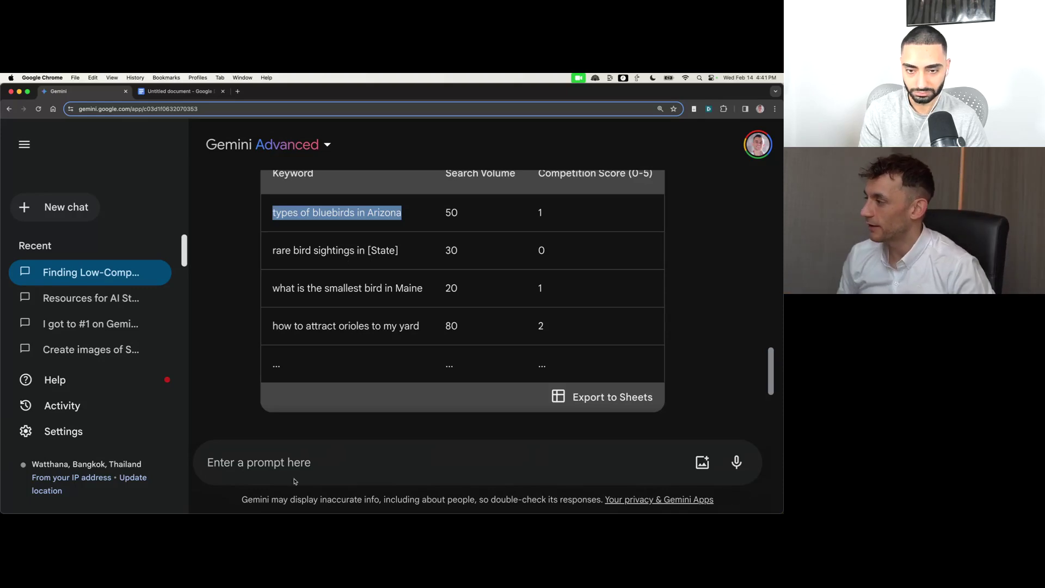
click(484, 324)
scroll(451, 302, up, 5)
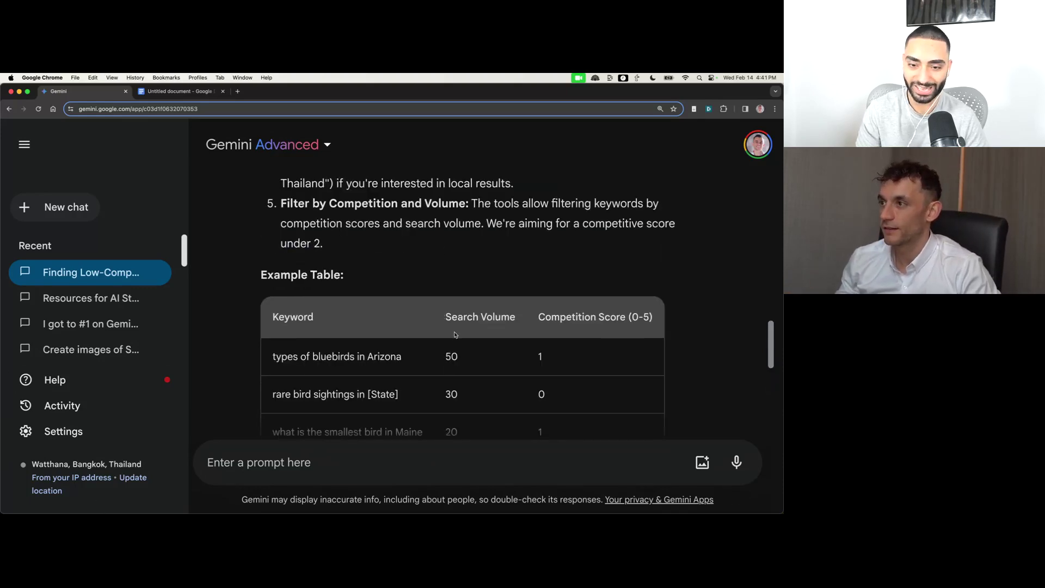
scroll(452, 332, down, 4)
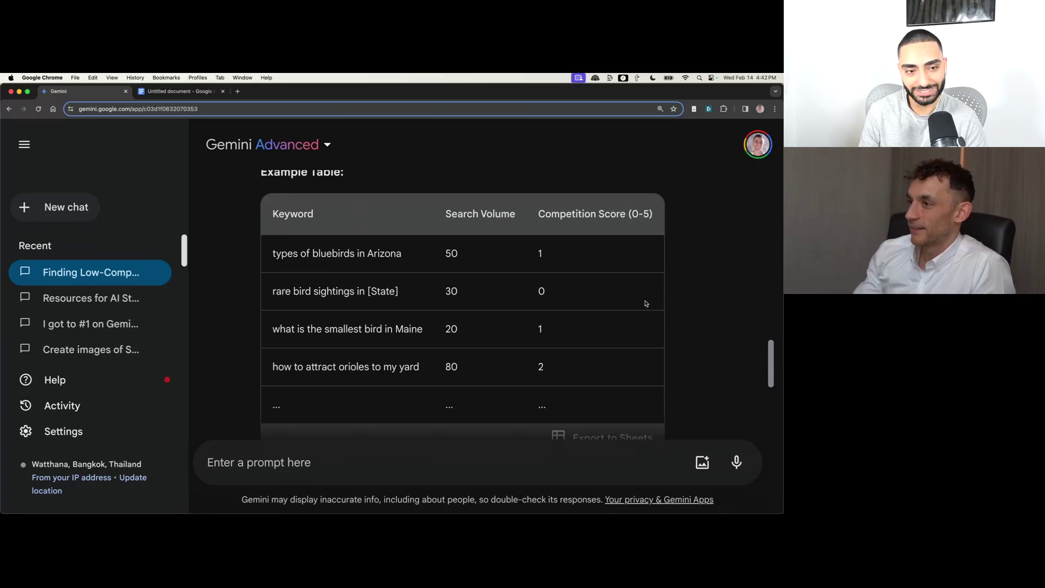
scroll(443, 311, down, 8)
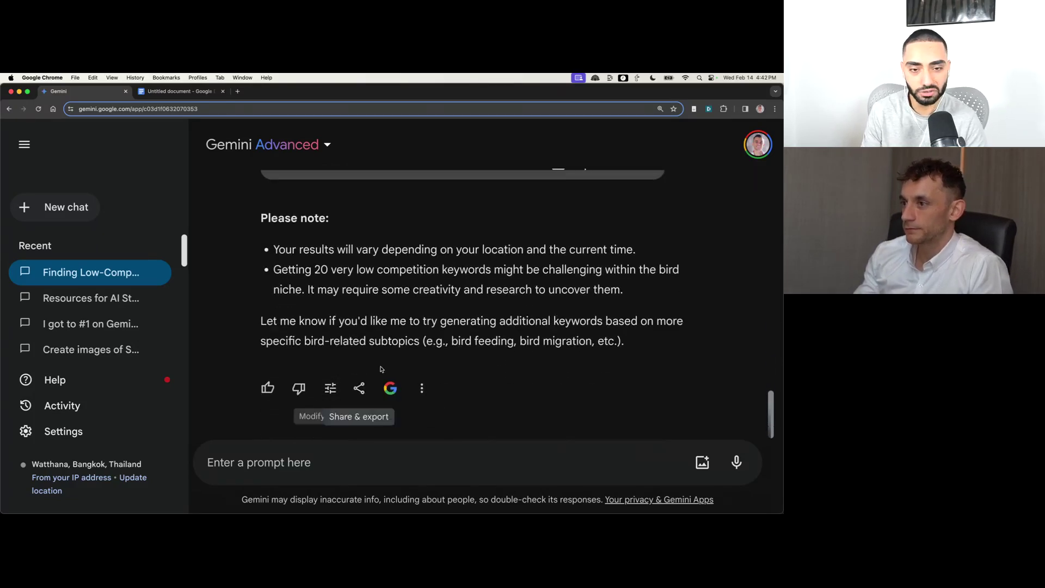
scroll(384, 370, up, 3)
click(371, 472)
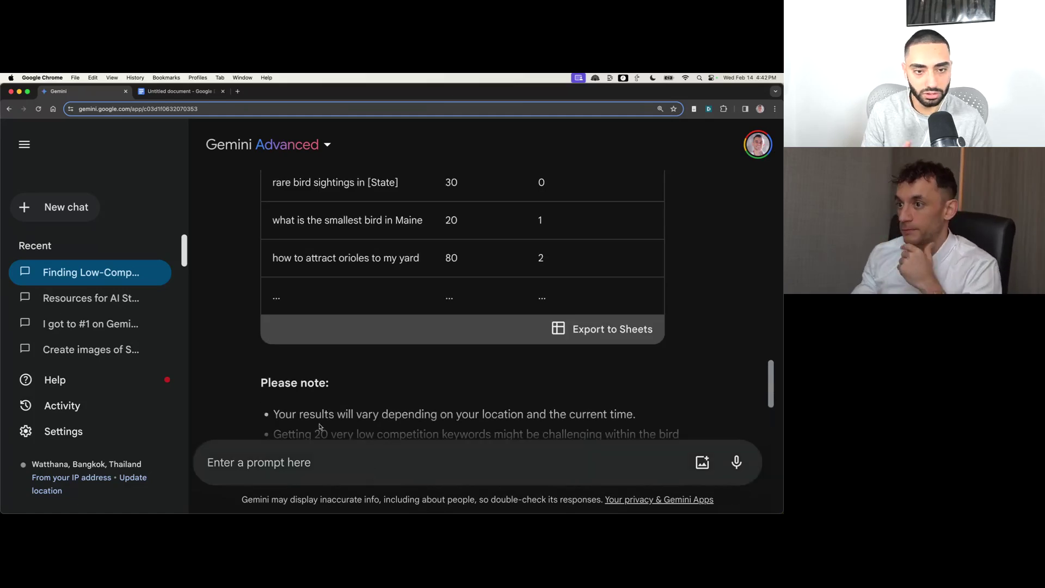
scroll(327, 414, up, 10)
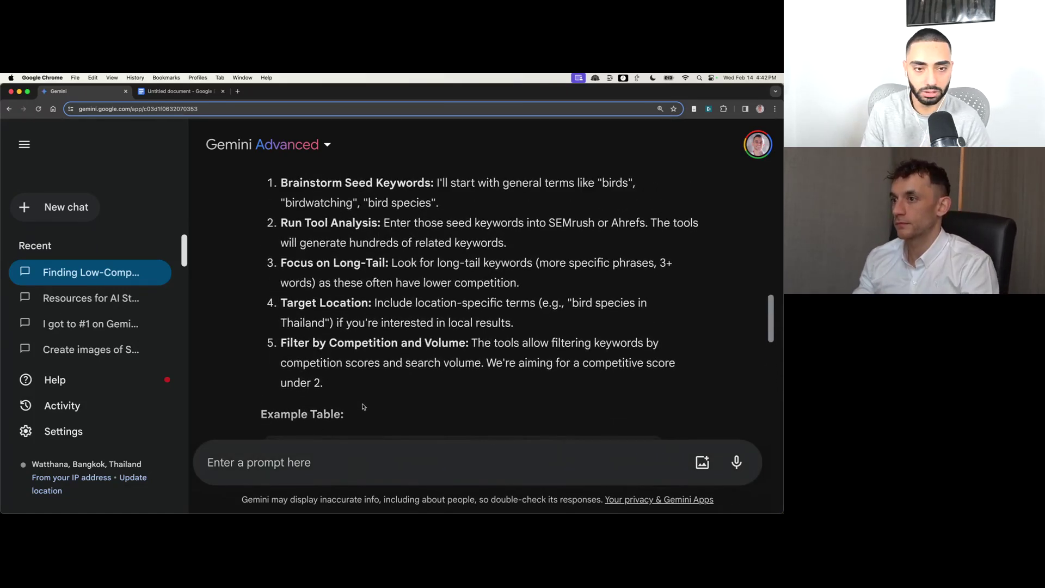
scroll(319, 343, up, 3)
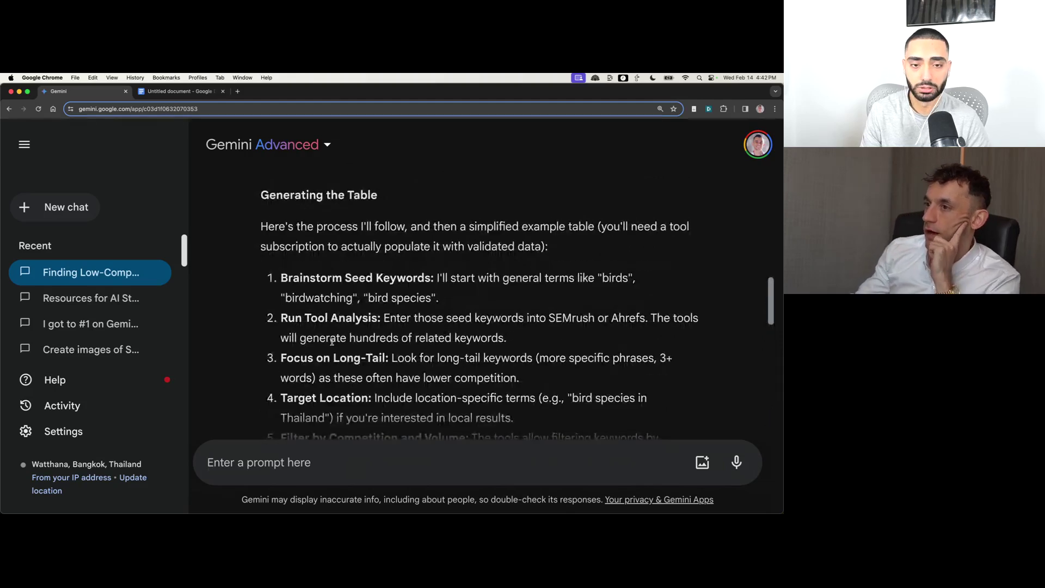
scroll(332, 341, up, 6)
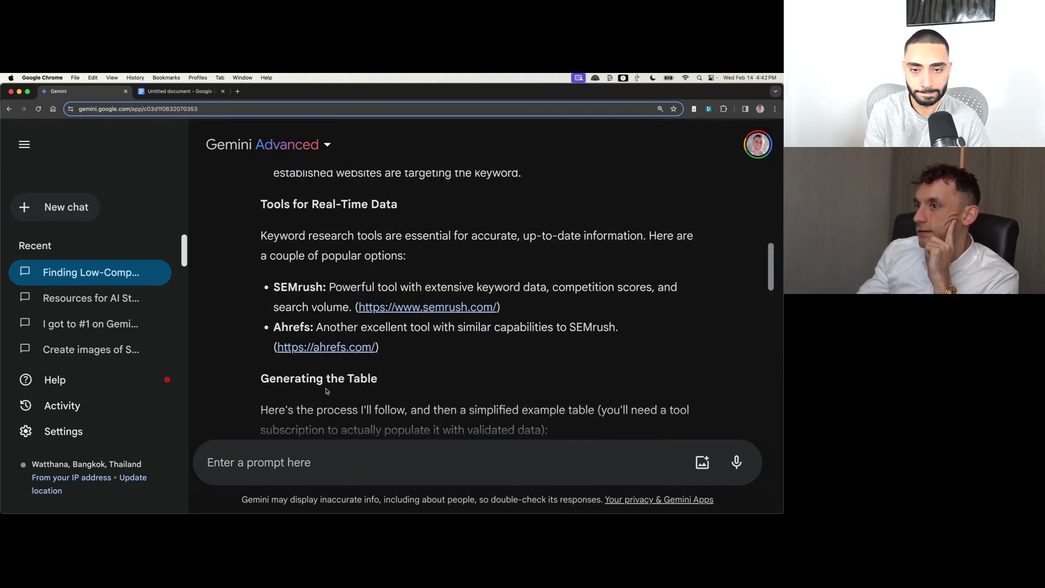
scroll(303, 409, up, 6)
scroll(311, 413, down, 11)
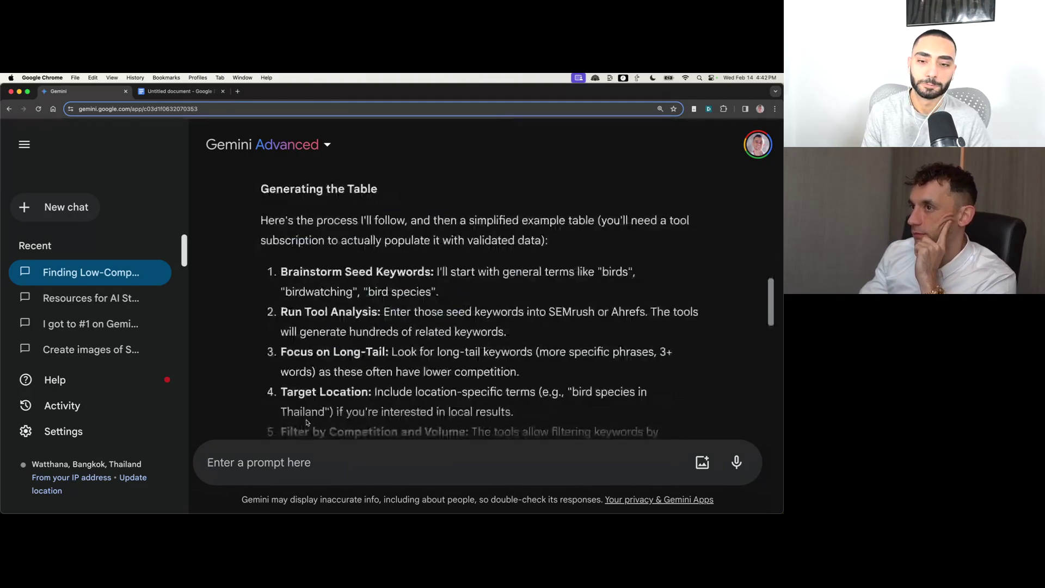
scroll(315, 415, down, 8)
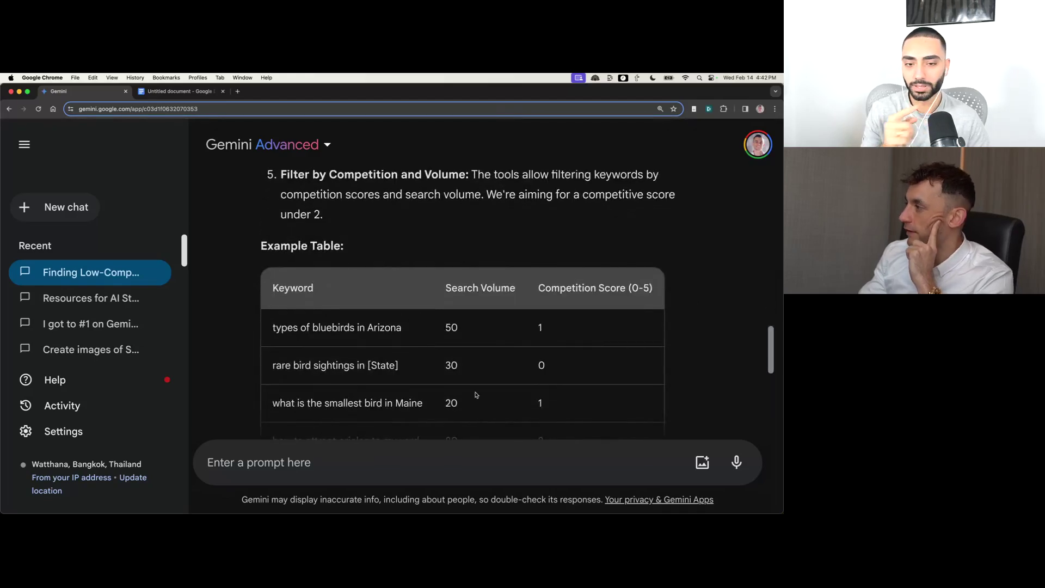
scroll(455, 370, down, 4)
scroll(411, 357, up, 1)
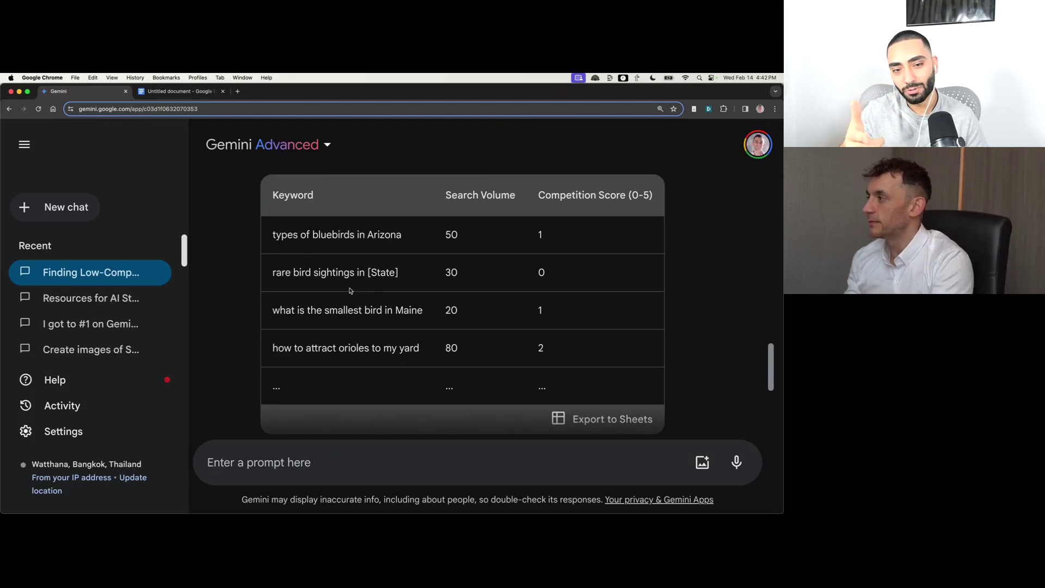
- Ask Gemini 'How did you get that competition score?'
text(Hel)
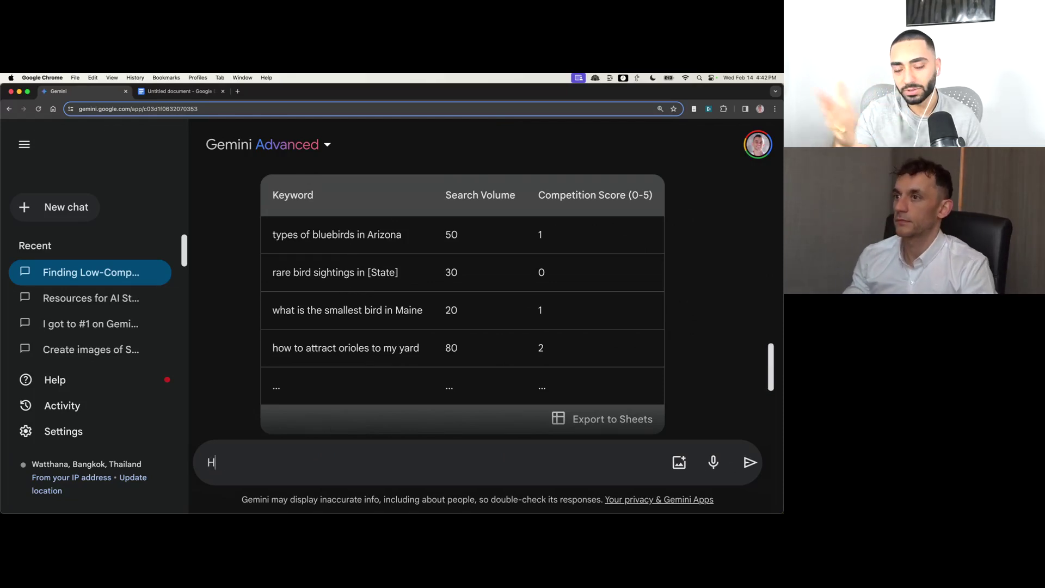
key(BackSpace)
key(BackSpace)
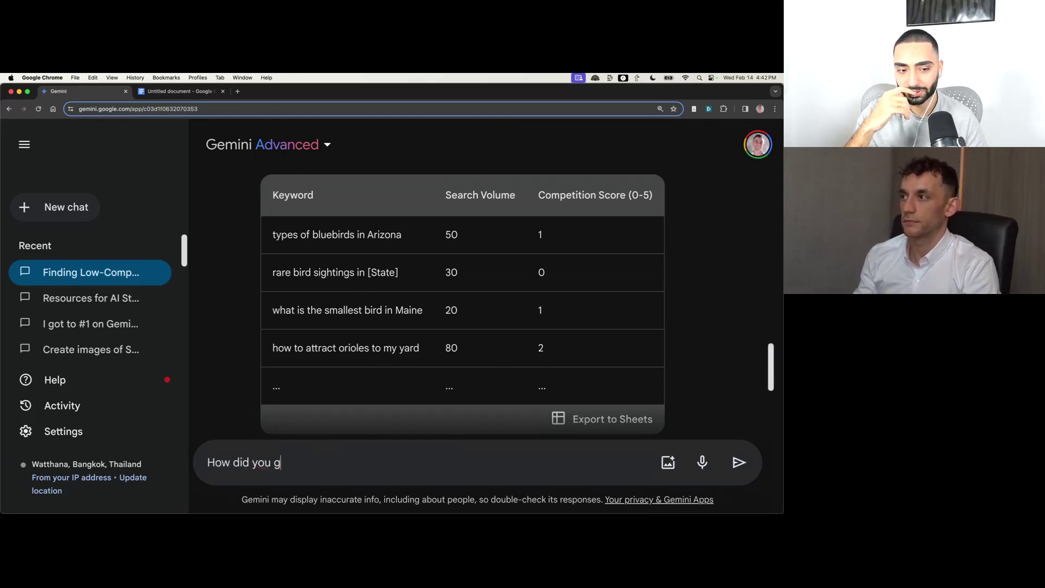
text(ow did you get that competition score?)
key(Return)
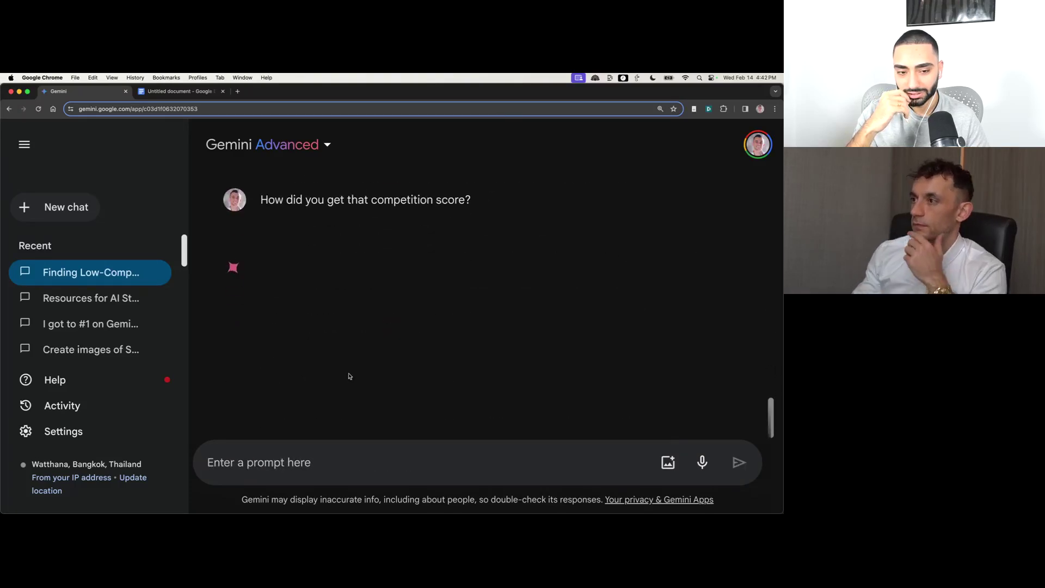
- Review the answer's Keyword Length, Specificity and Search Volume bullets explaining the estimated scores
scroll(436, 326, up, 10)
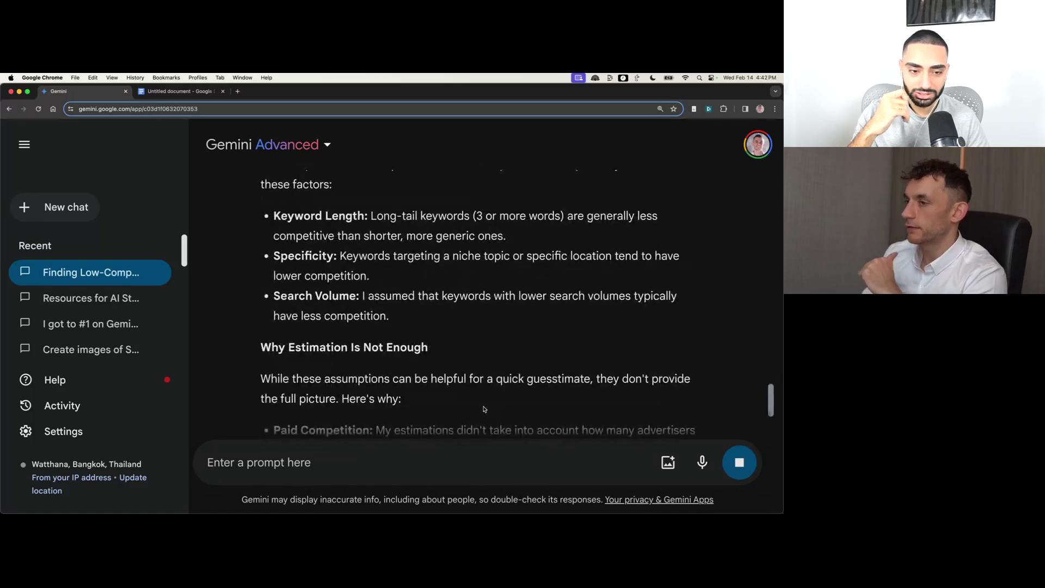
scroll(483, 378, up, 2)
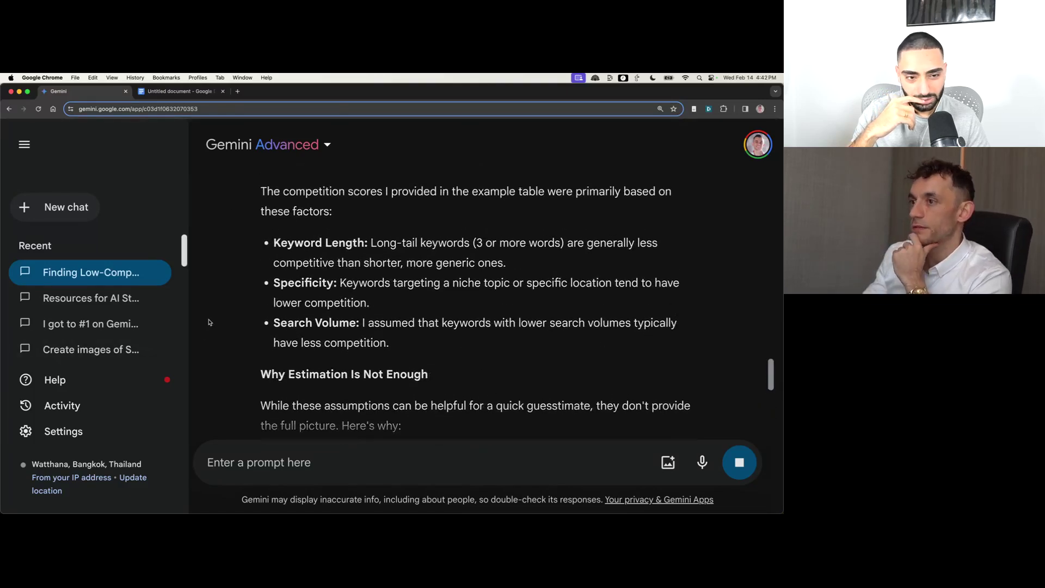
scroll(273, 266, up, 1)
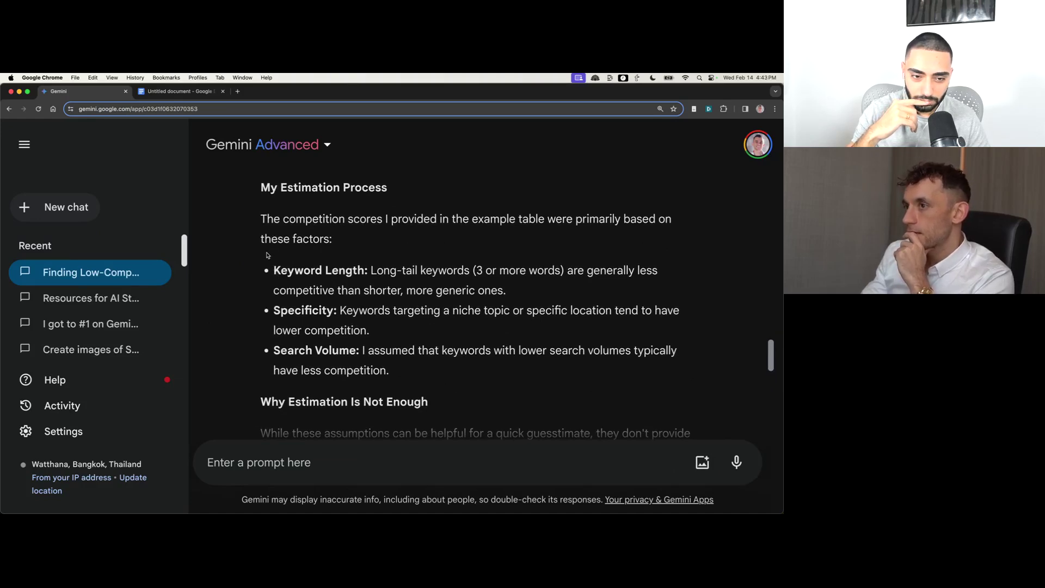
drag(271, 265, 402, 333)
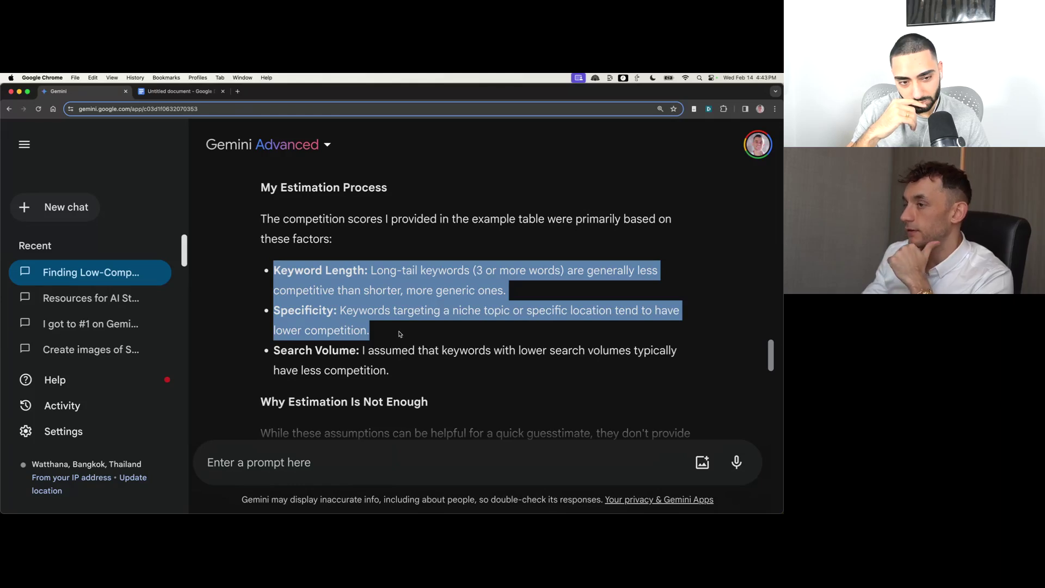
drag(401, 333, 438, 367)
click(437, 386)
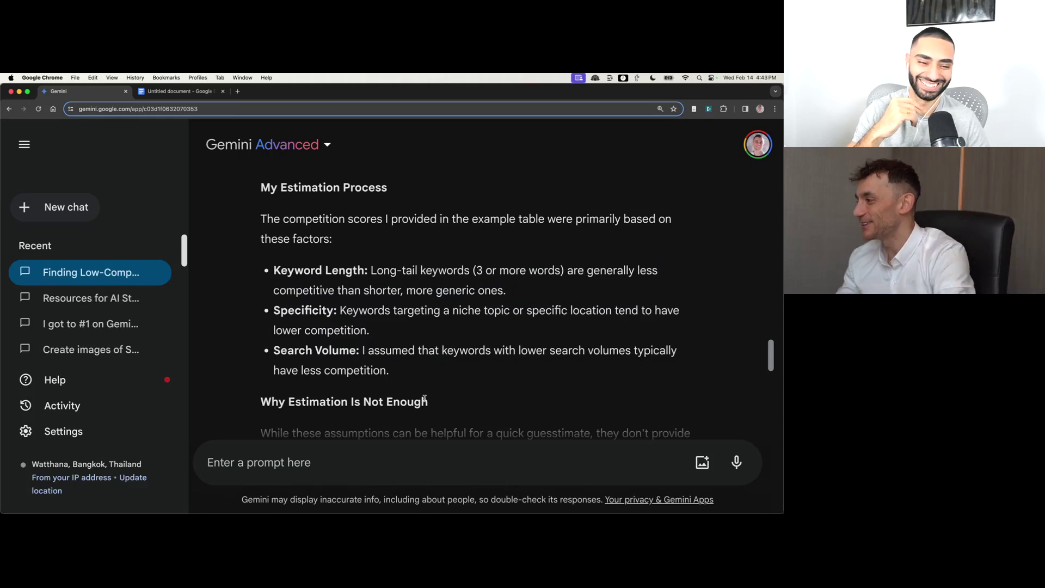
scroll(421, 398, down, 5)
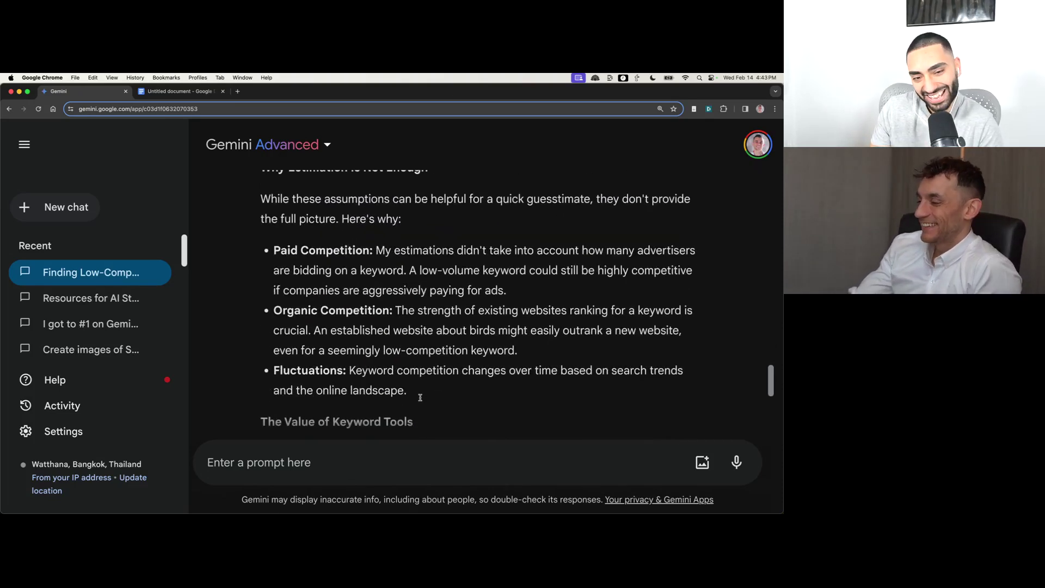
scroll(421, 400, down, 5)
scroll(422, 395, down, 1)
scroll(423, 396, down, 3)
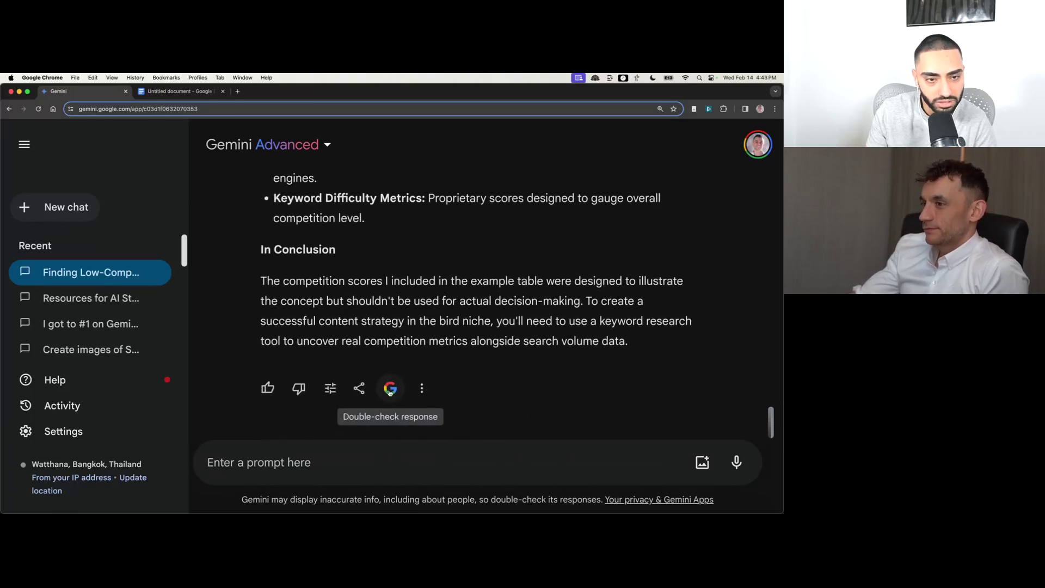
scroll(390, 391, up, 3)
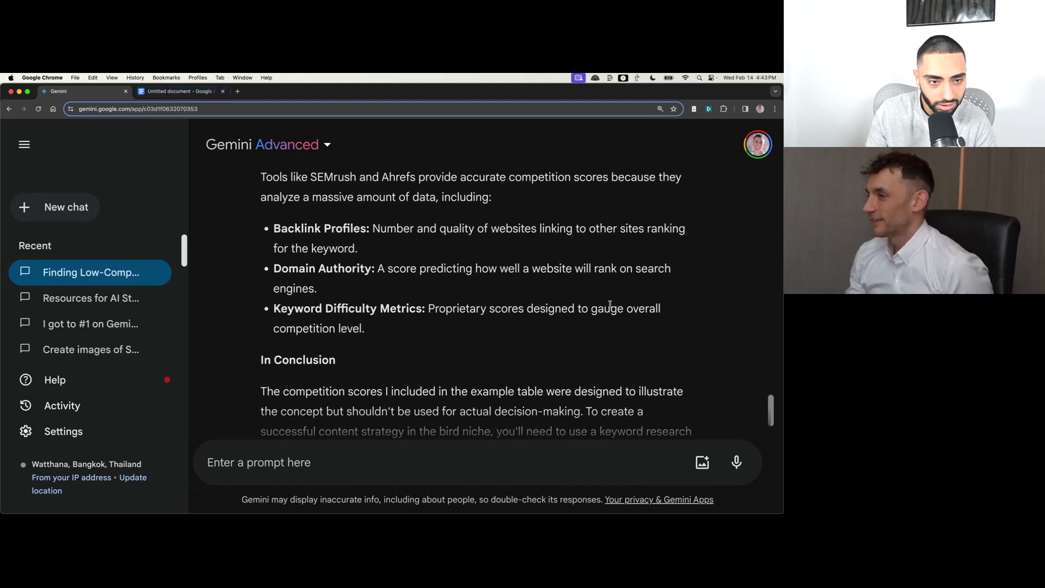
scroll(395, 244, up, 2)
scroll(349, 256, up, 2)
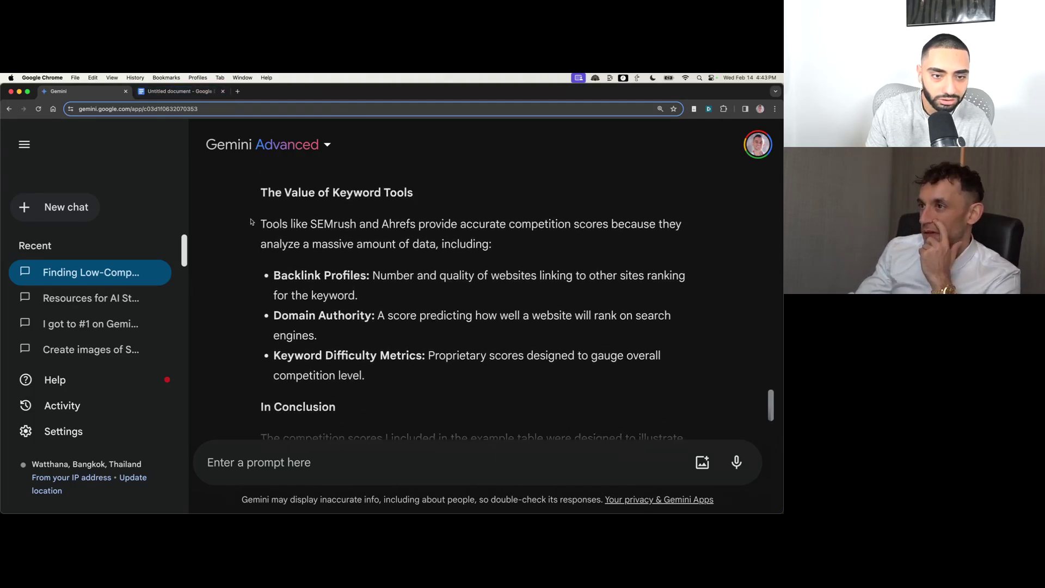
drag(251, 221, 444, 219)
click(453, 268)
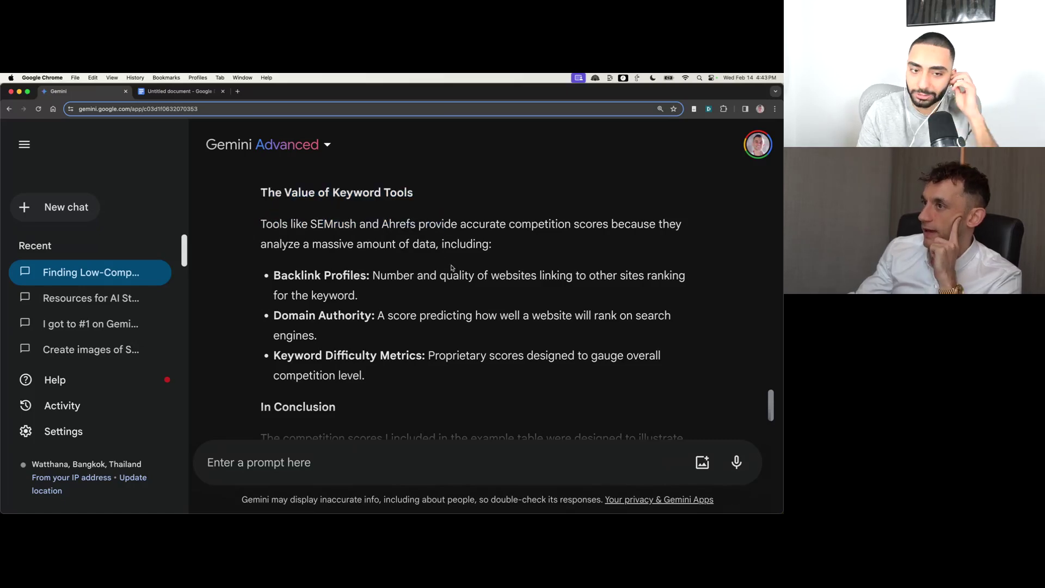
scroll(474, 315, down, 3)
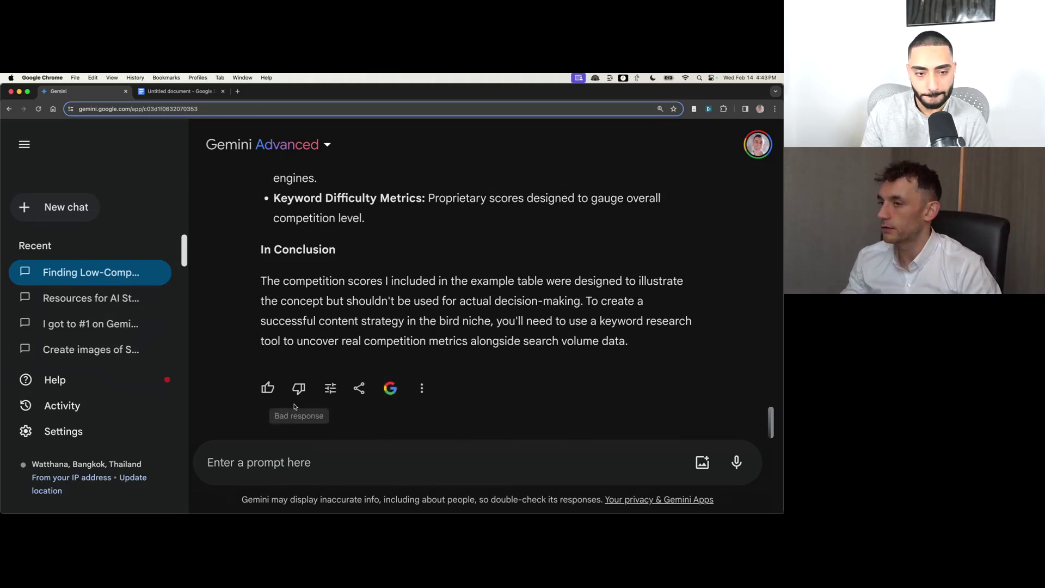
click(330, 389)
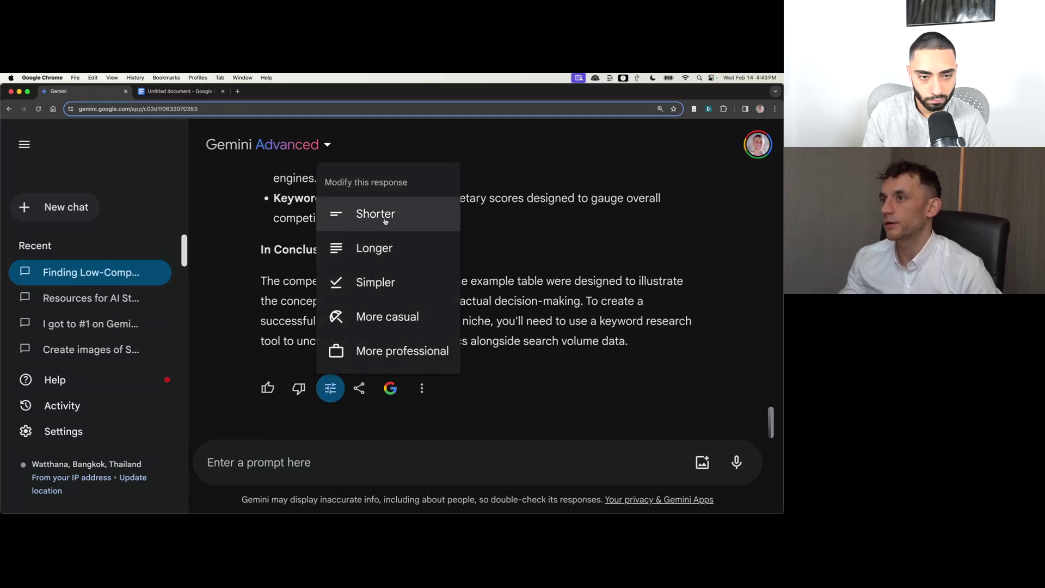
click(562, 398)
click(422, 388)
click(430, 397)
click(400, 462)
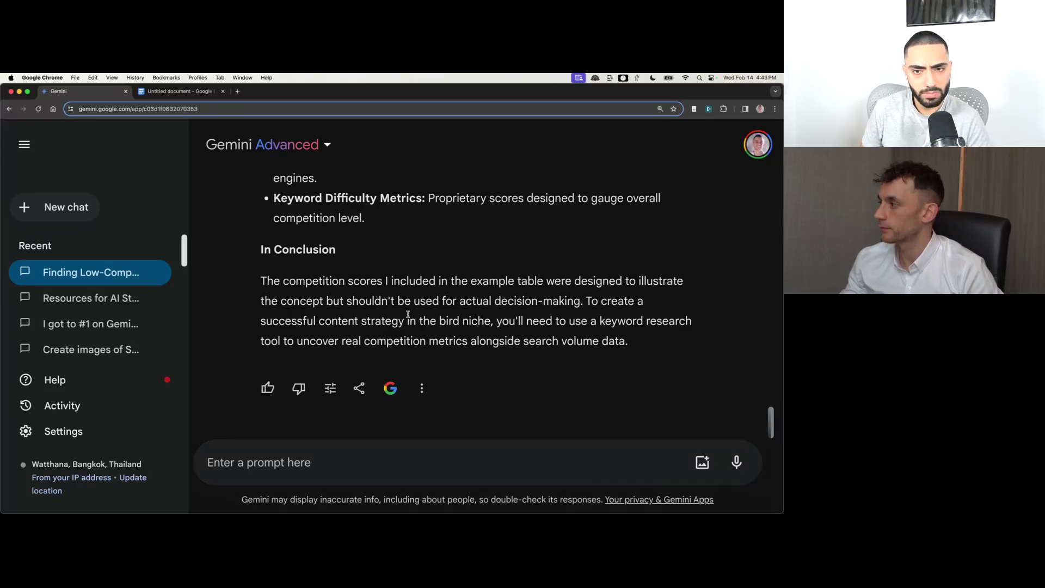
- Start a new chat and load the 'Generate a stunning, playful image' suggestion into the prompt
click(69, 208)
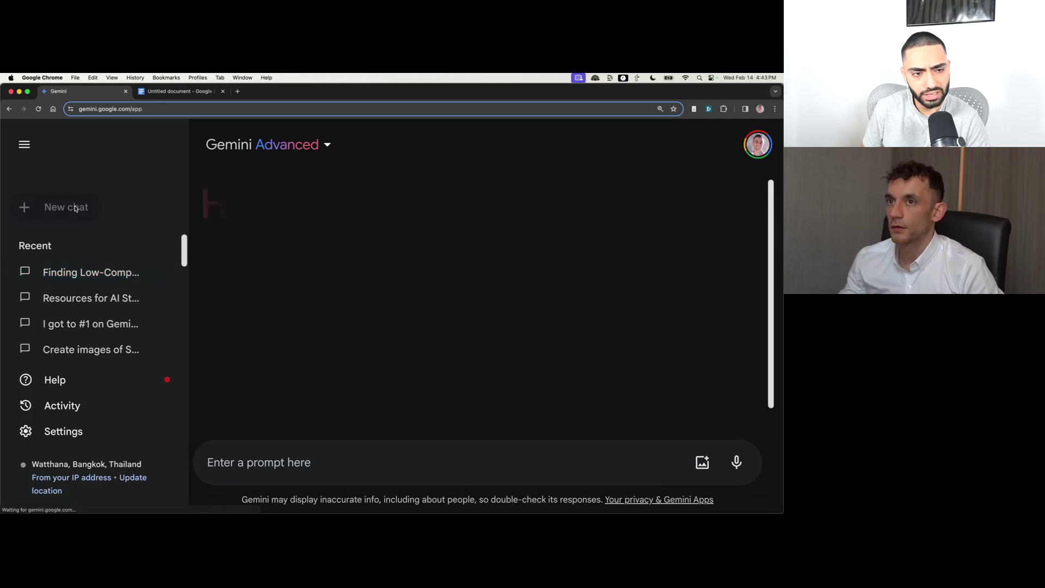
scroll(281, 343, down, 1)
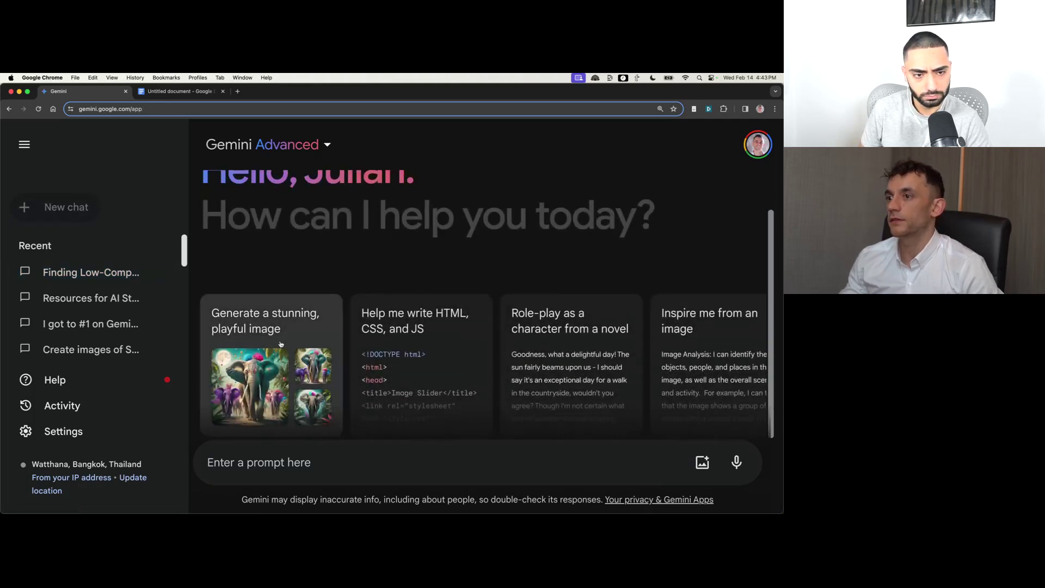
click(272, 332)
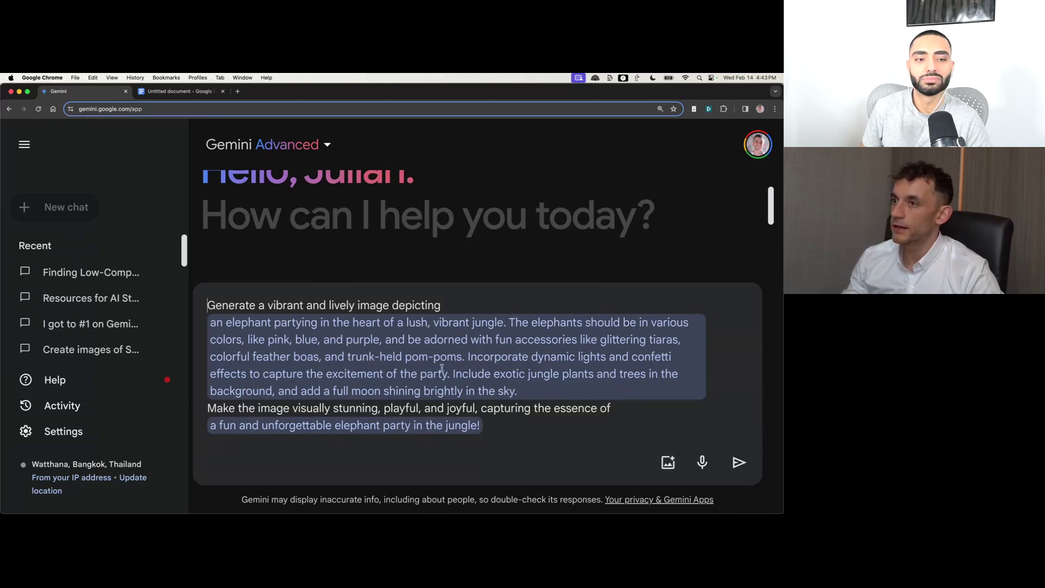
drag(481, 425, 184, 290)
click(101, 224)
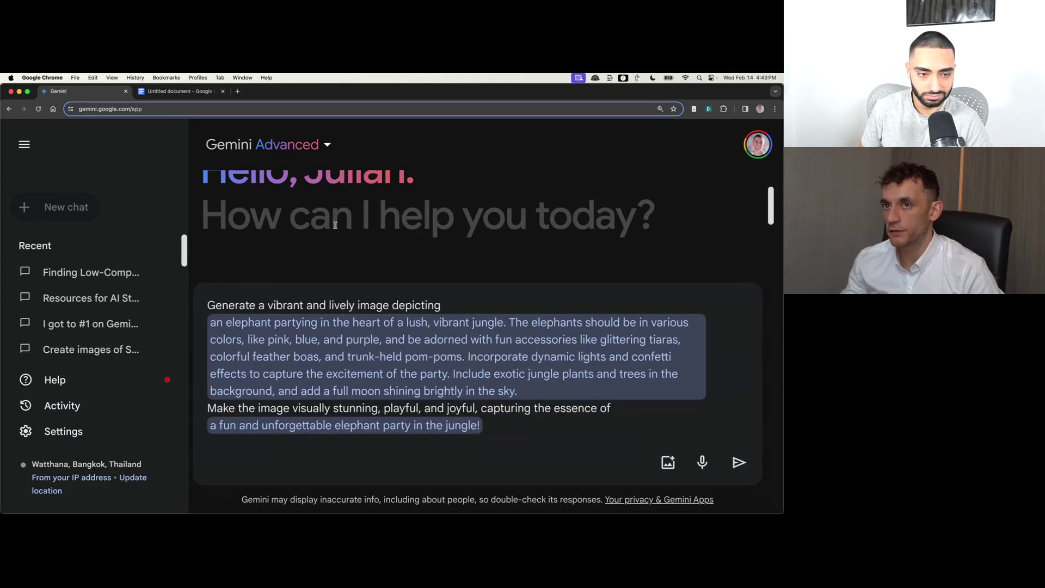
scroll(340, 272, up, 2)
scroll(352, 263, down, 3)
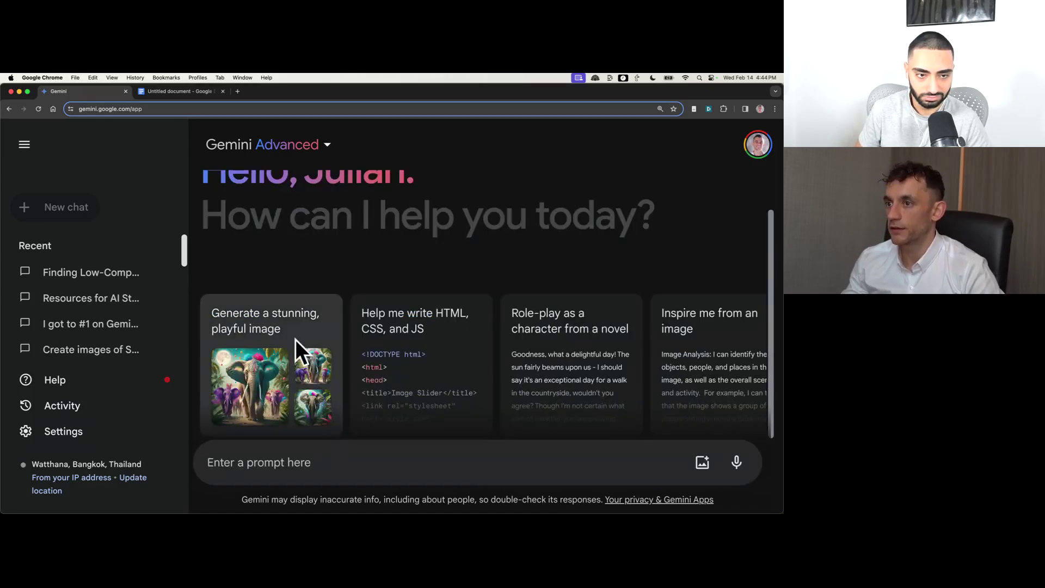
click(249, 330)
- Rewrite the prompt to show 2 geezers recording youtube videos capturing SEO, and send it
click(323, 326)
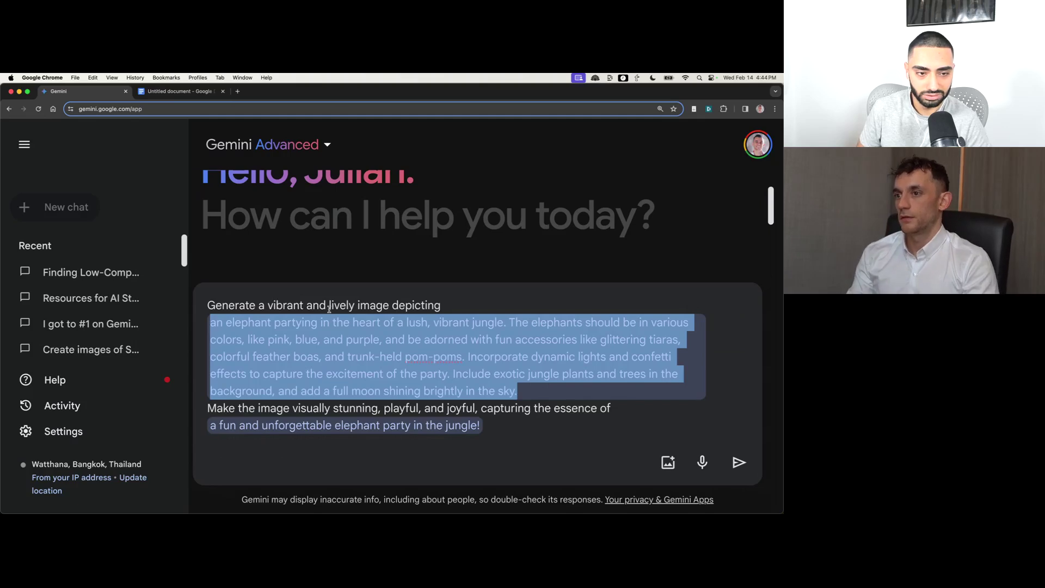
key(BackSpace)
key(BackSpace)
text(2 geezer s)
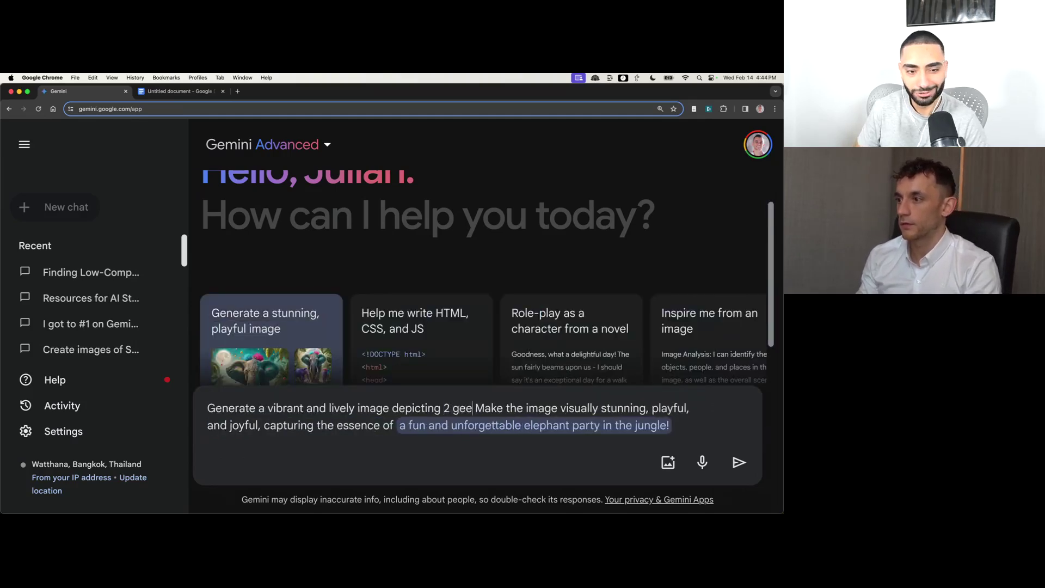
key(BackSpace)
key(BackSpace)
text(s recording)
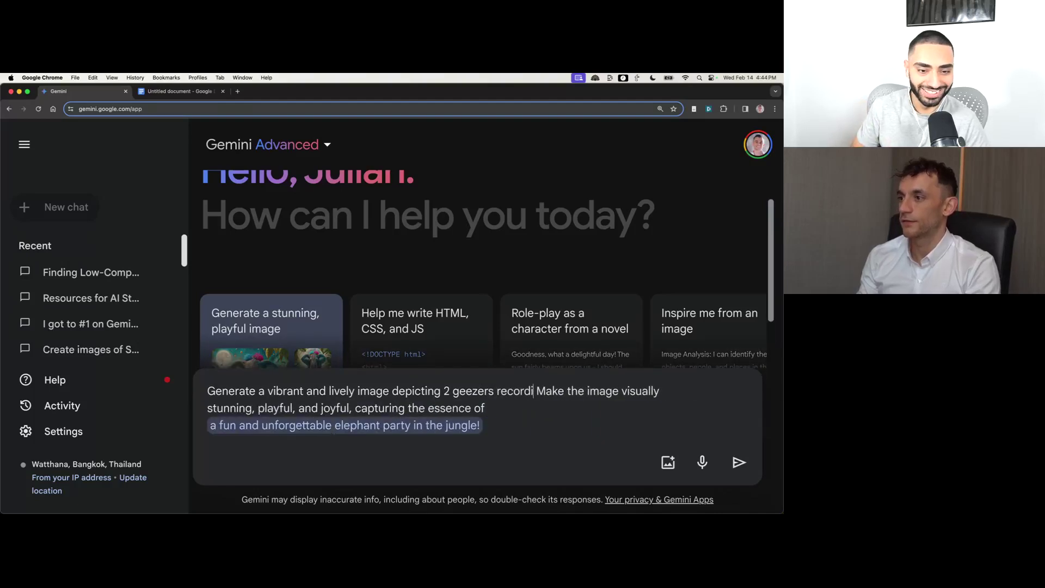
text( youtube videos)
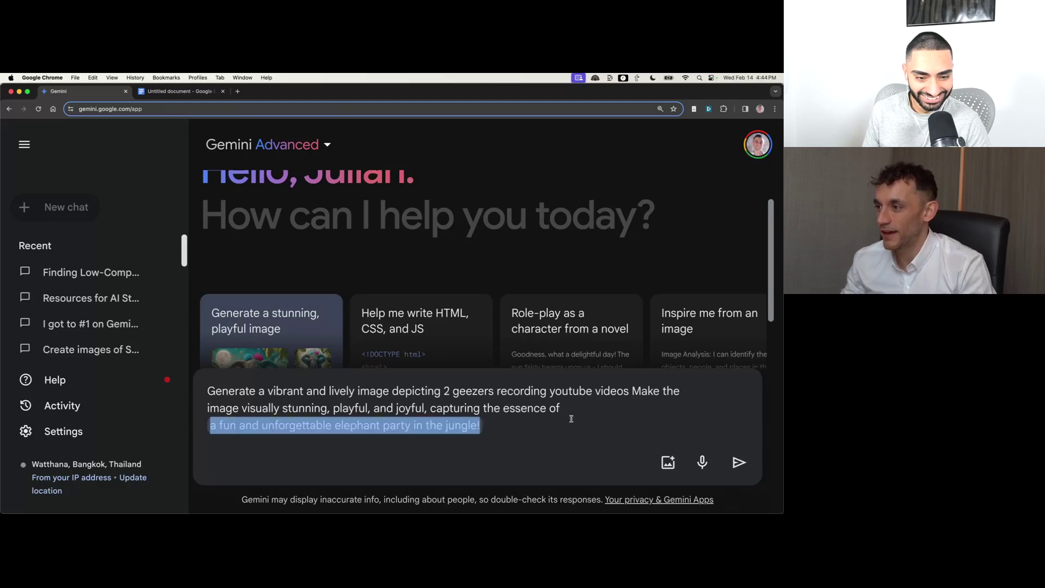
key(BackSpace)
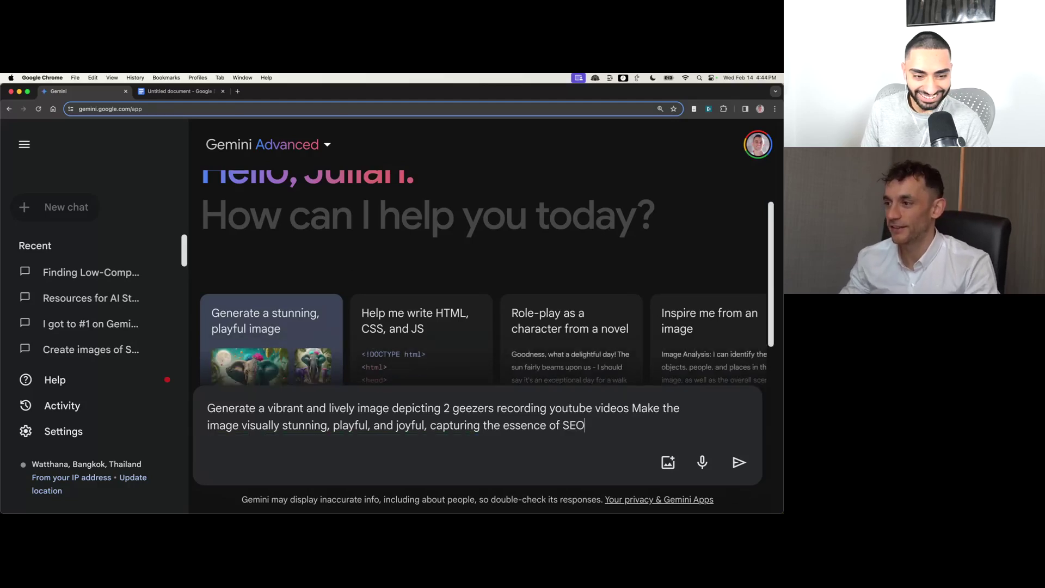
text(SEO)
key(Return)
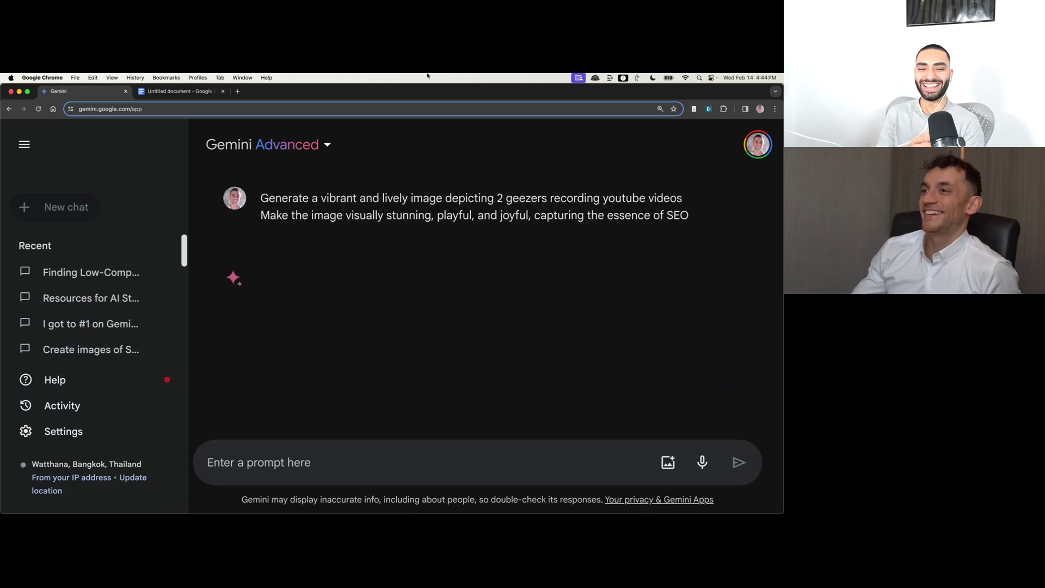
- Wait for the image reply and read its opening sentence
mouse_move(720, 210)
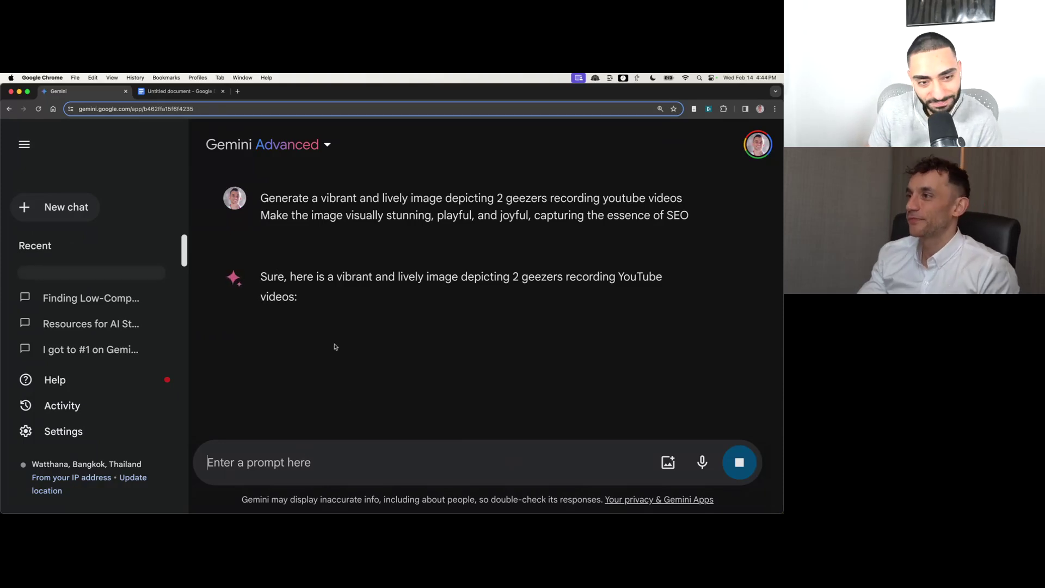
drag(290, 277, 568, 311)
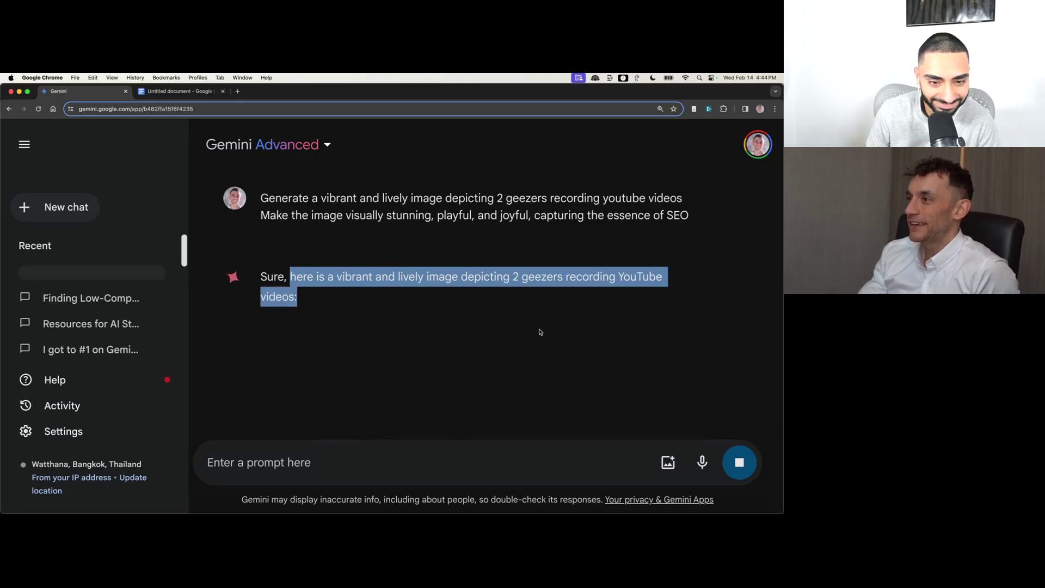
click(565, 322)
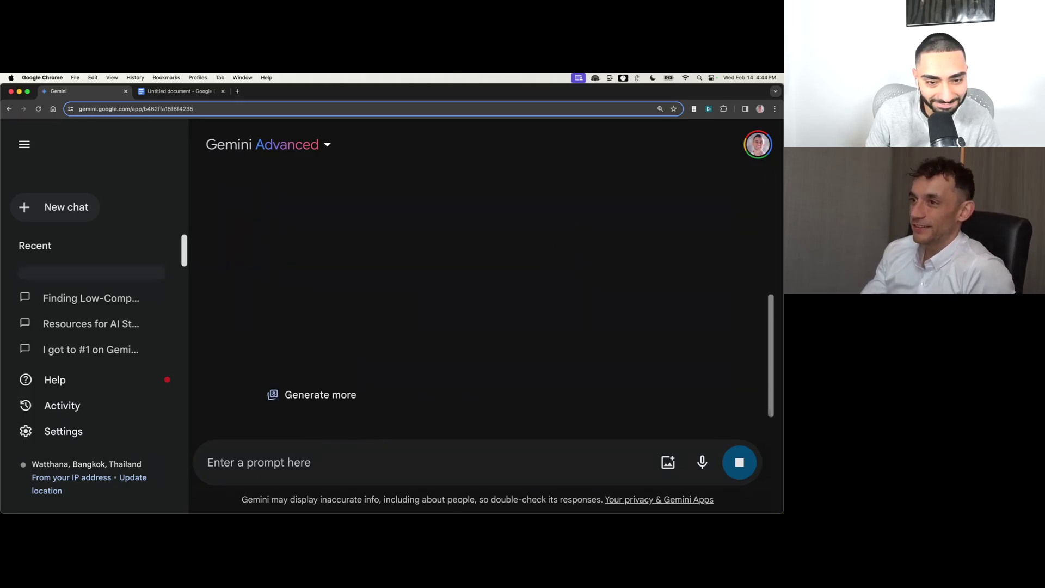
scroll(460, 280, up, 3)
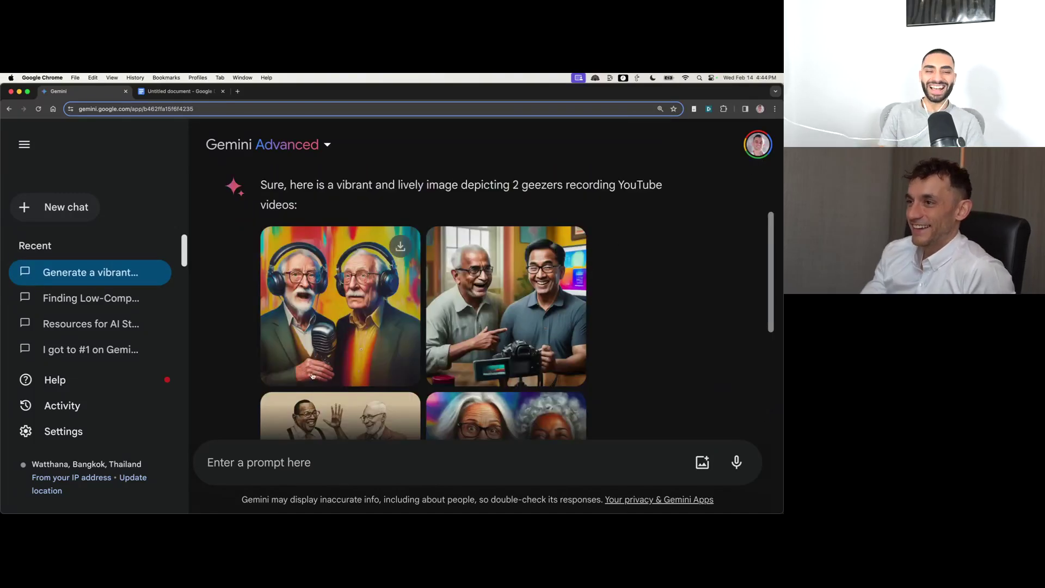
- View the first, fourth and third generated images enlarged, closing each afterwards
click(318, 348)
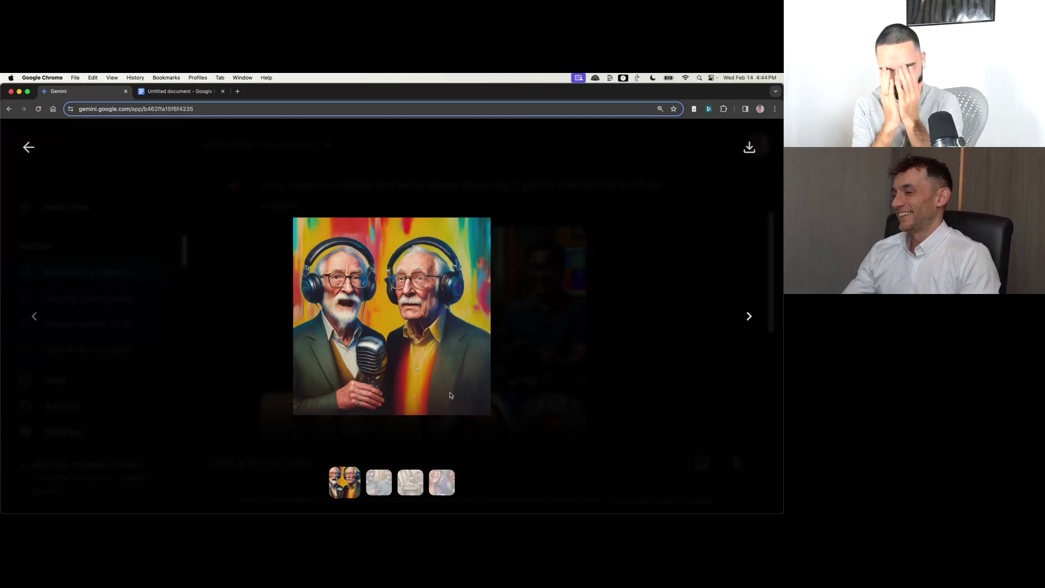
click(543, 367)
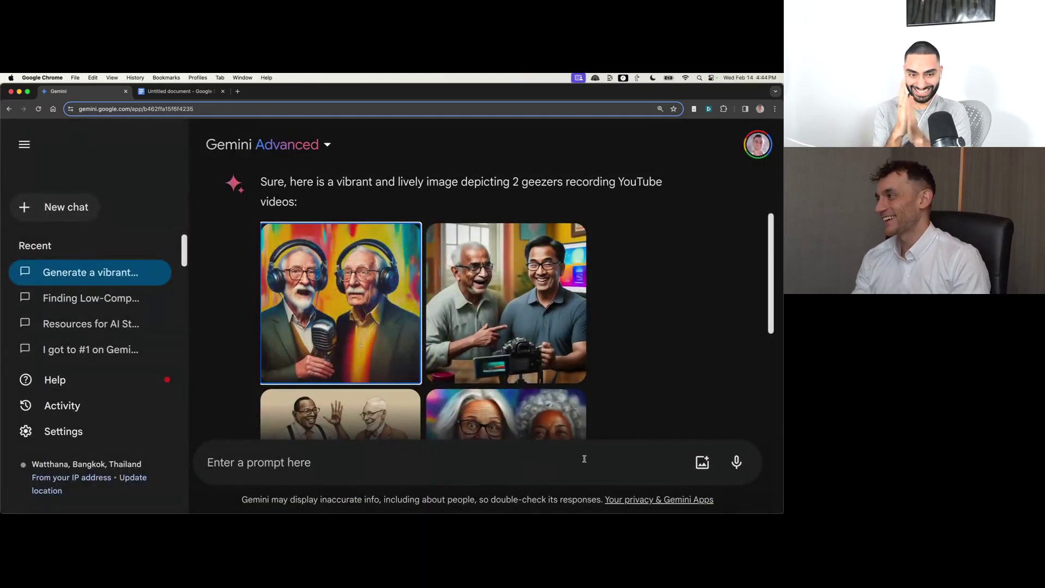
scroll(542, 367, down, 1)
click(526, 378)
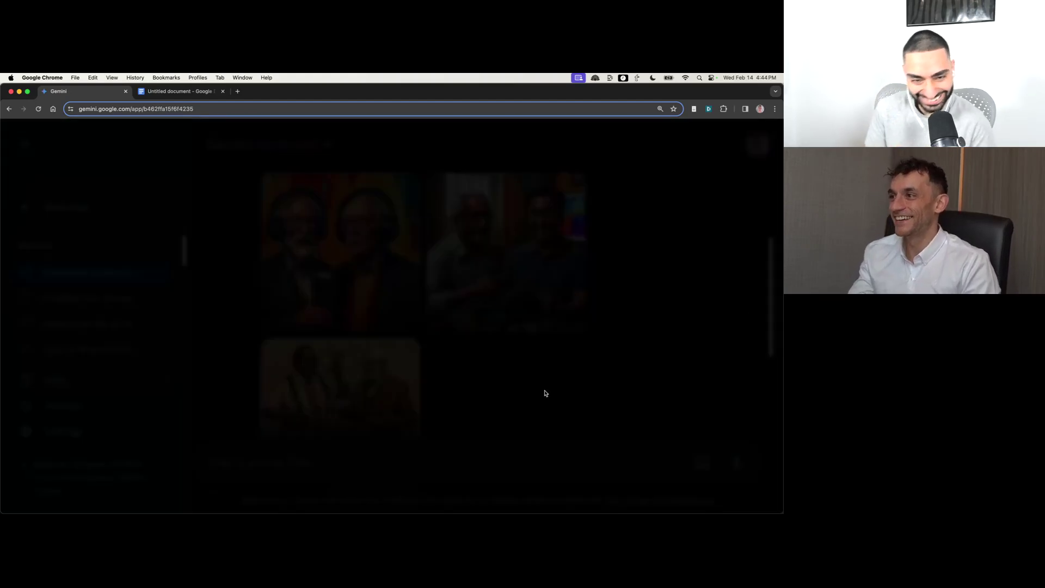
click(548, 421)
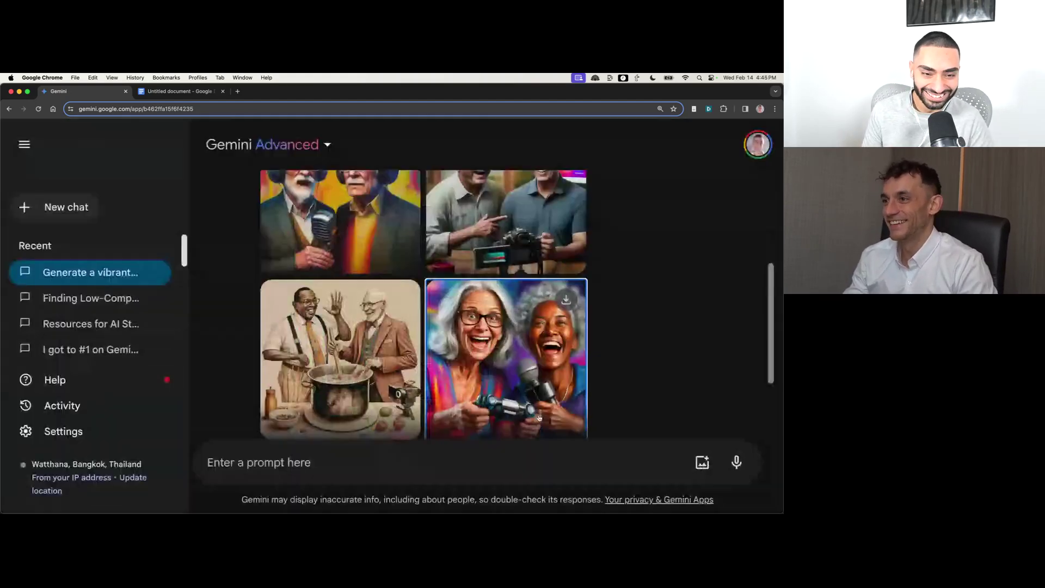
scroll(531, 408, down, 3)
scroll(533, 413, up, 3)
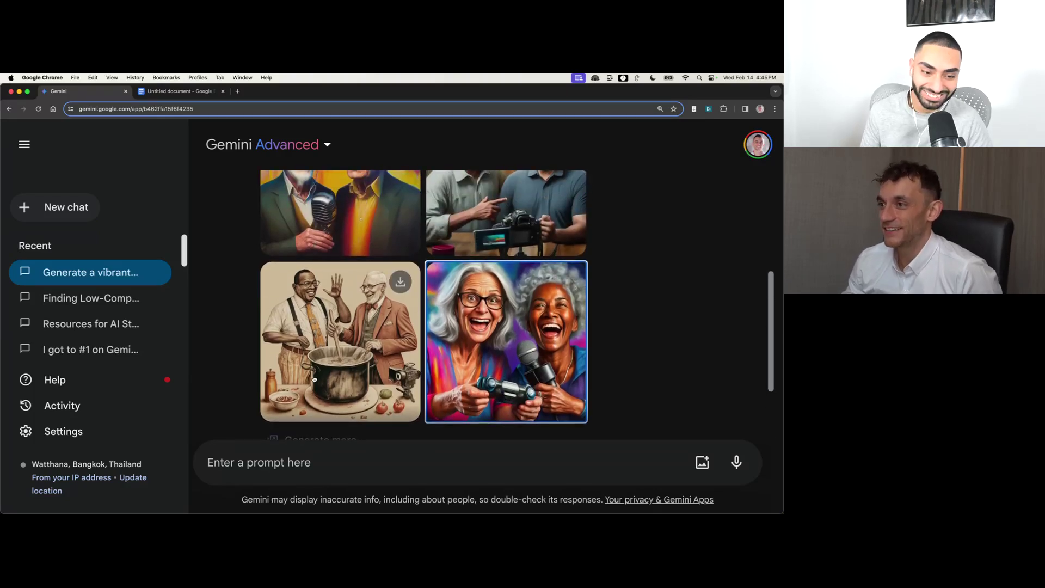
click(390, 383)
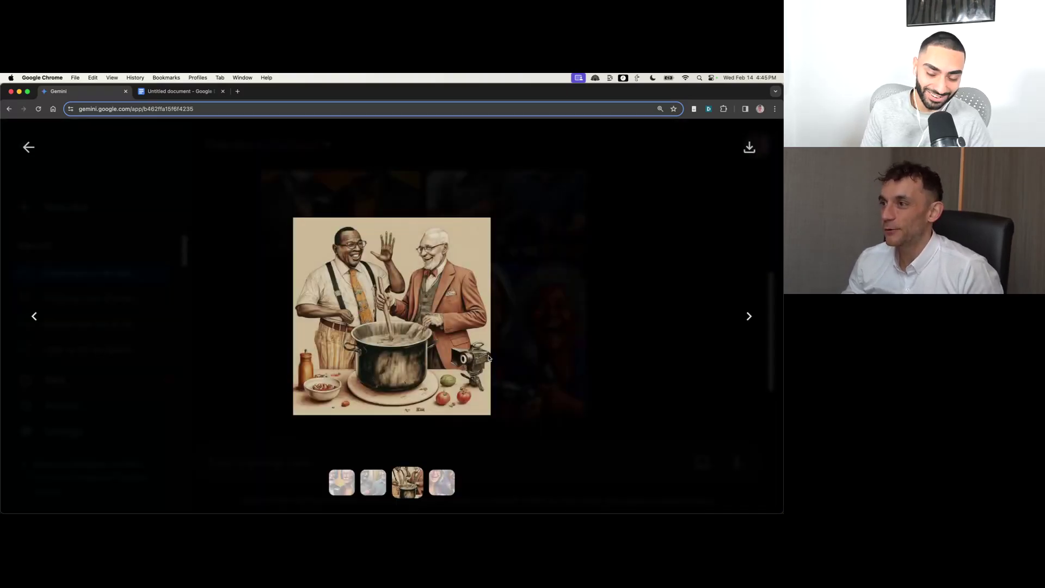
key(Escape)
scroll(428, 356, up, 2)
scroll(427, 357, up, 2)
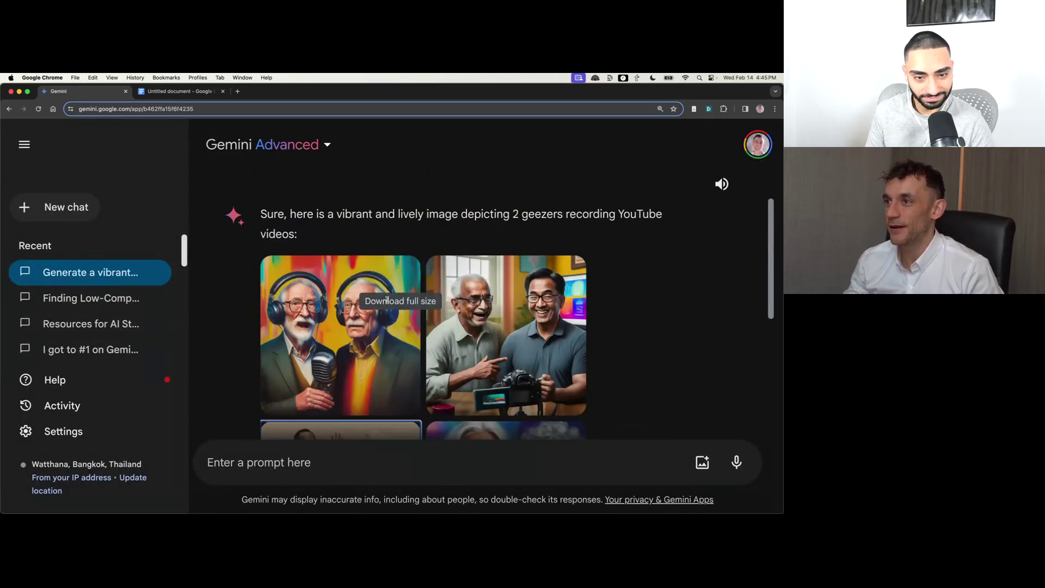
- In a new chat, paste 'Give me links to SOPs about AI on my google drive' from the saved-prompts document
click(70, 207)
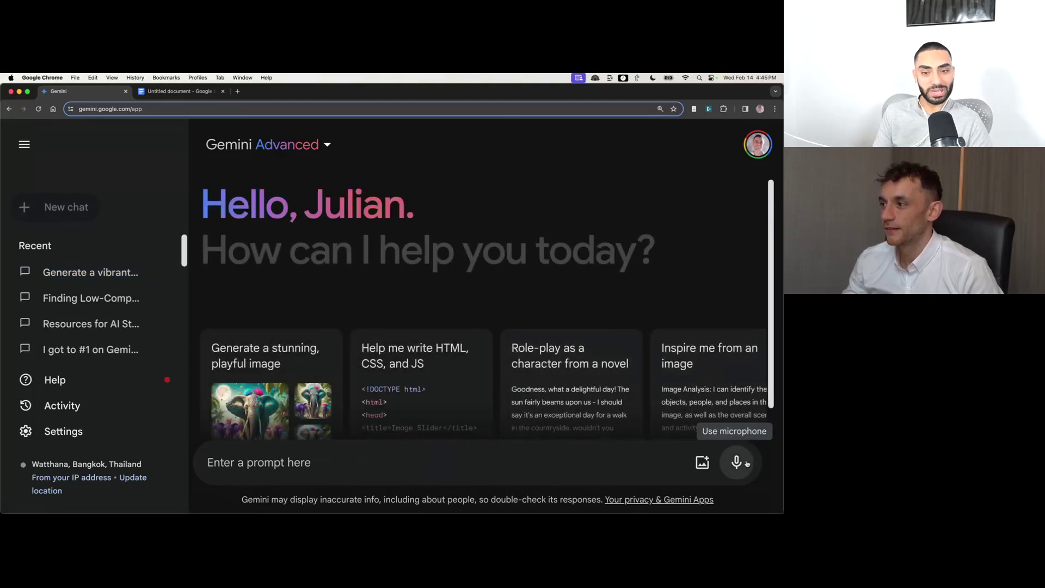
scroll(703, 359, down, 1)
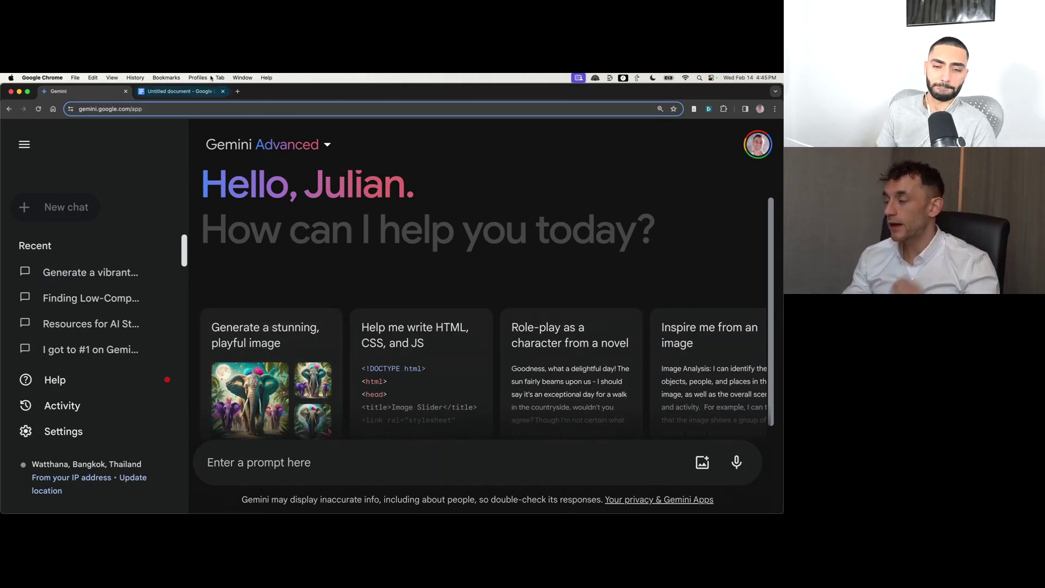
click(177, 91)
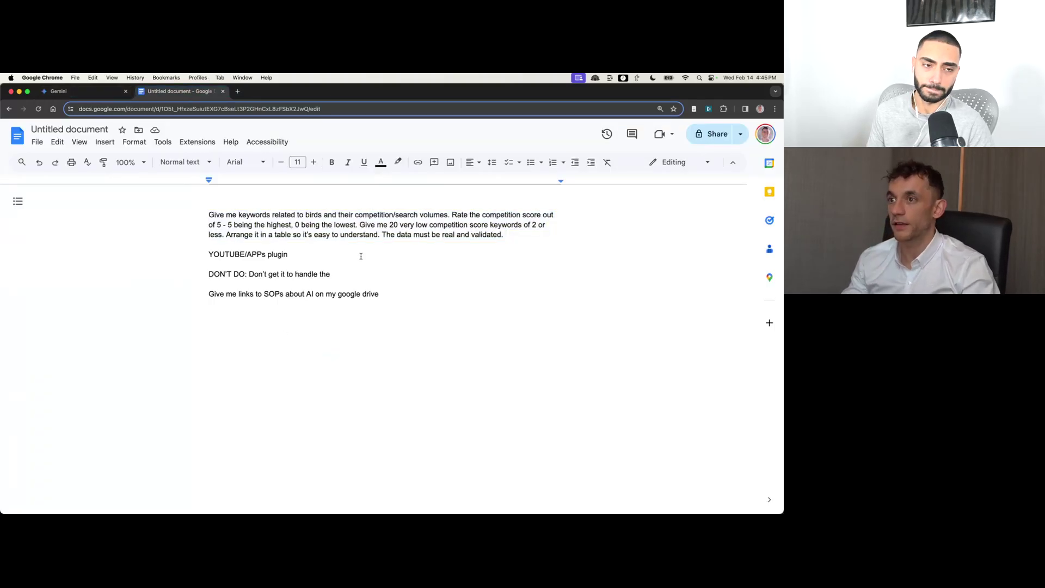
triple_click(210, 294)
key(super+c)
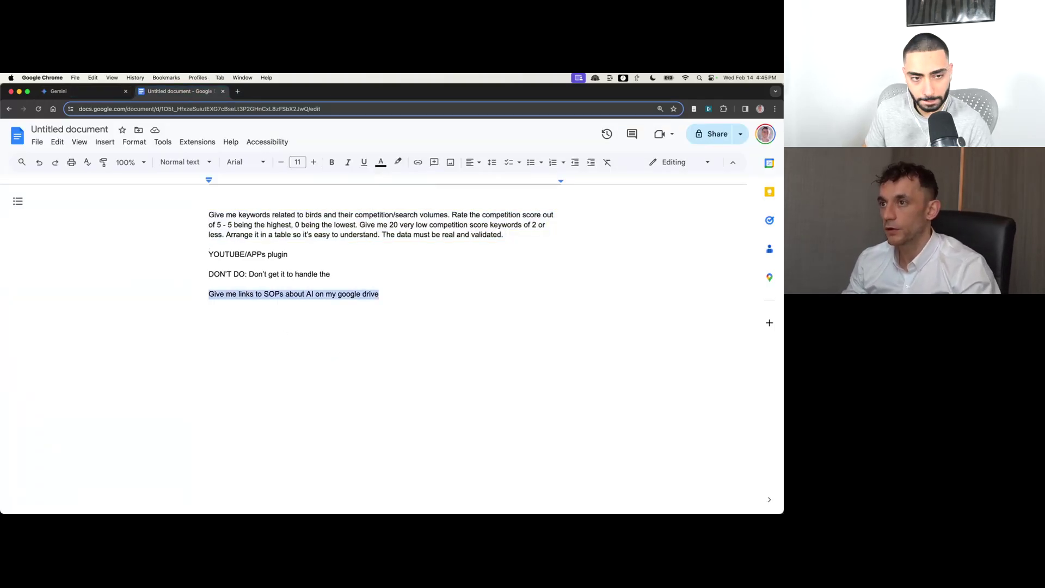
key(ctrl+shift+Tab)
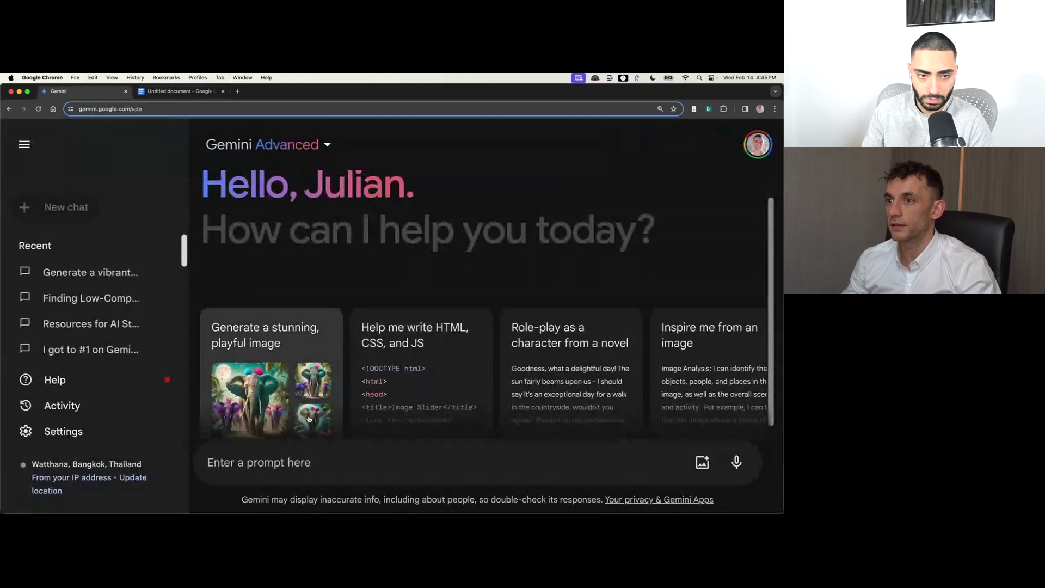
click(311, 459)
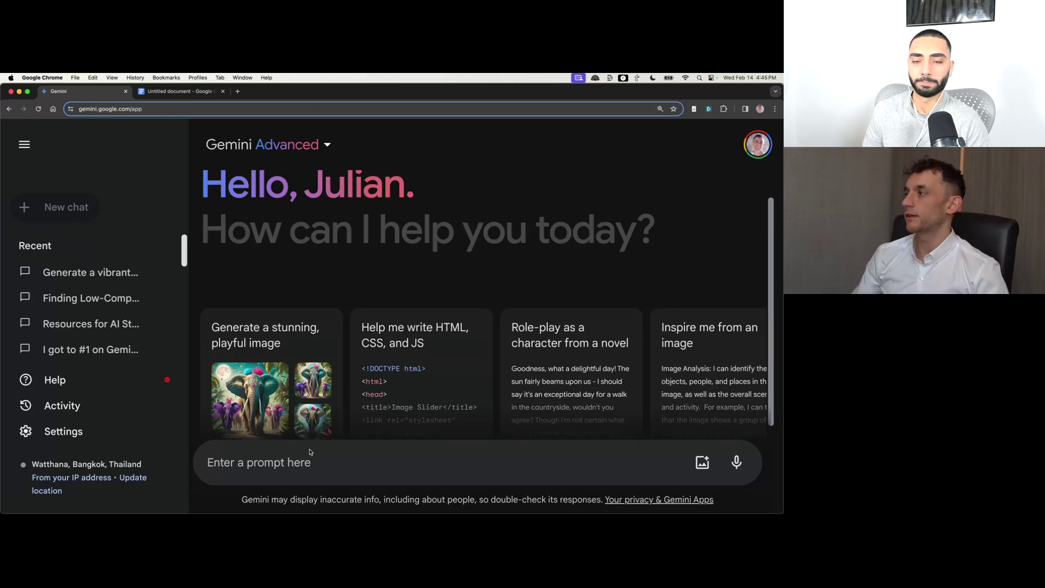
key(super+v)
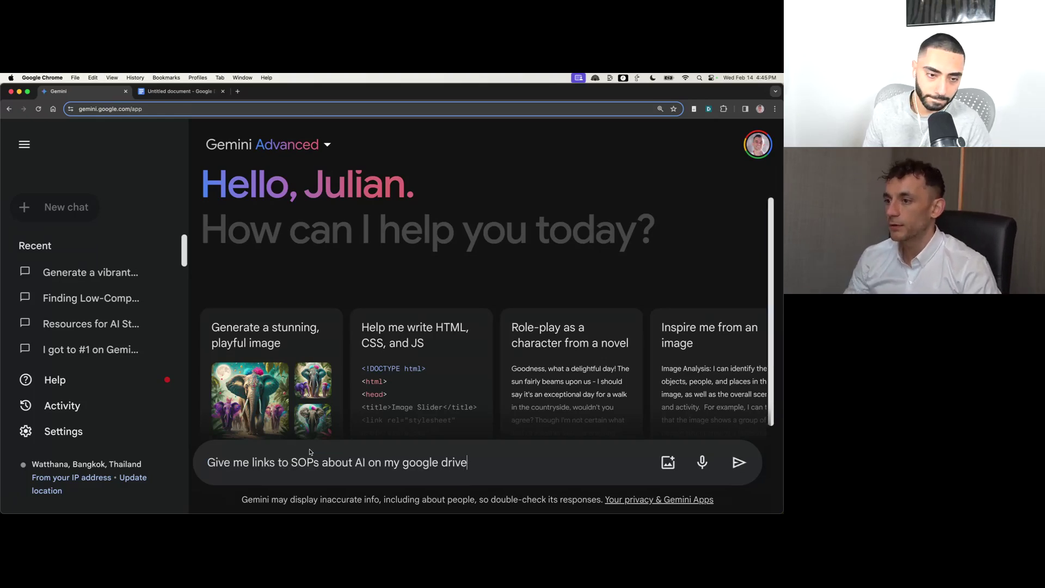
key(super+a)
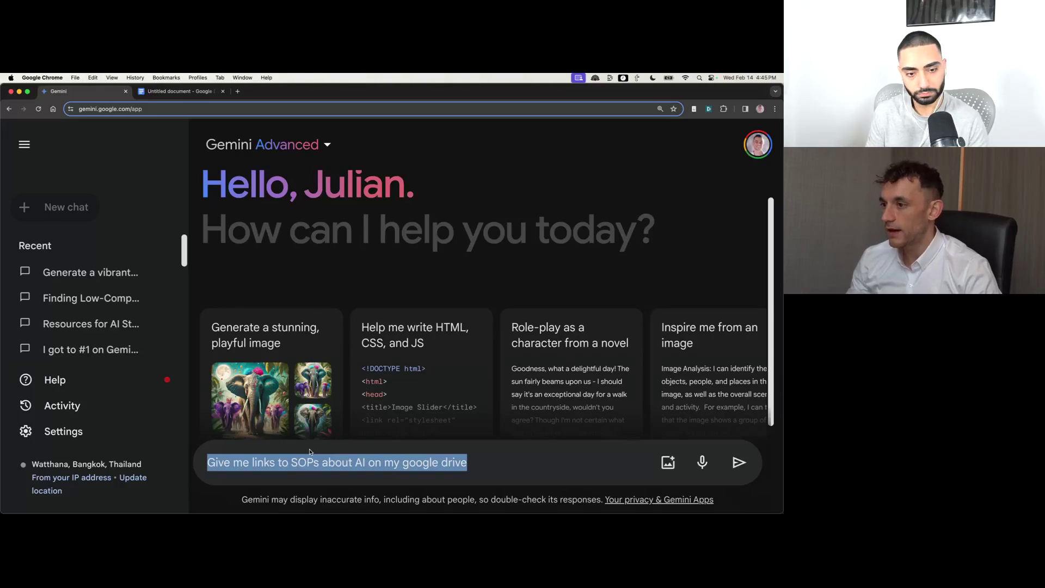
- Send the SOP links request and open the 'PERPLEXITY 3.0 SOP: AI SEO Strategies' document
key(Return)
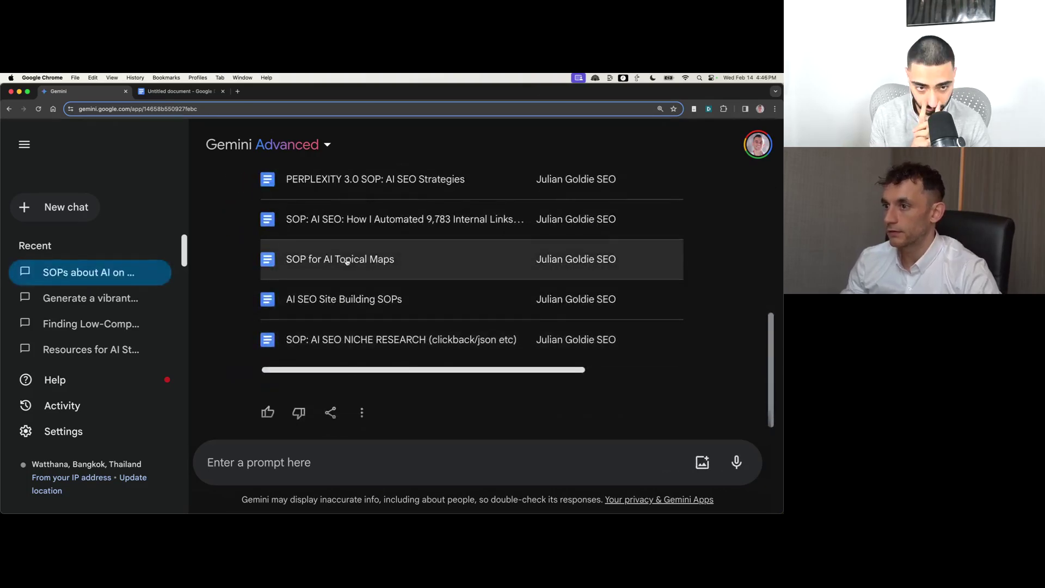
scroll(347, 261, up, 2)
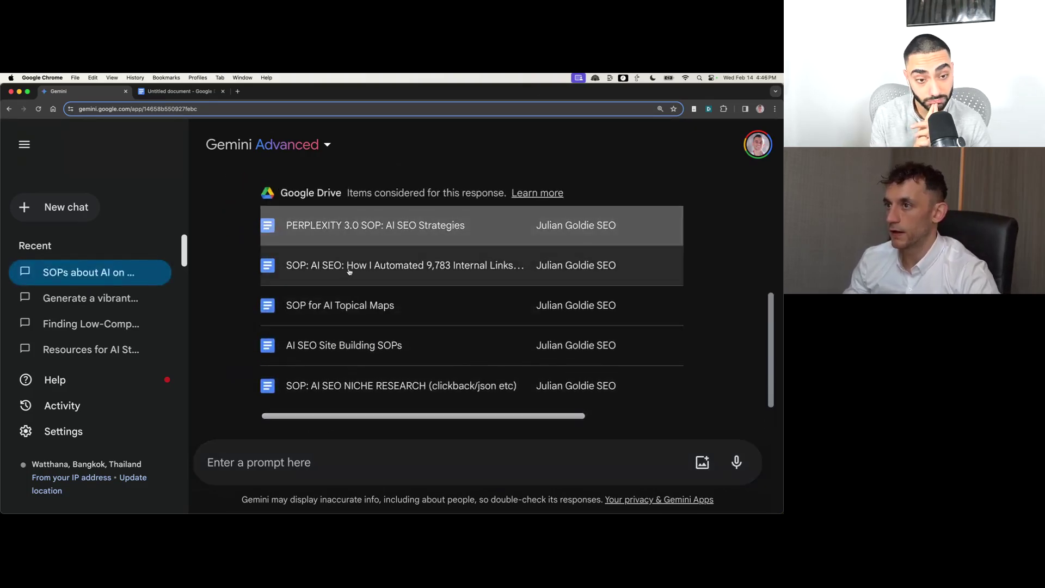
click(347, 230)
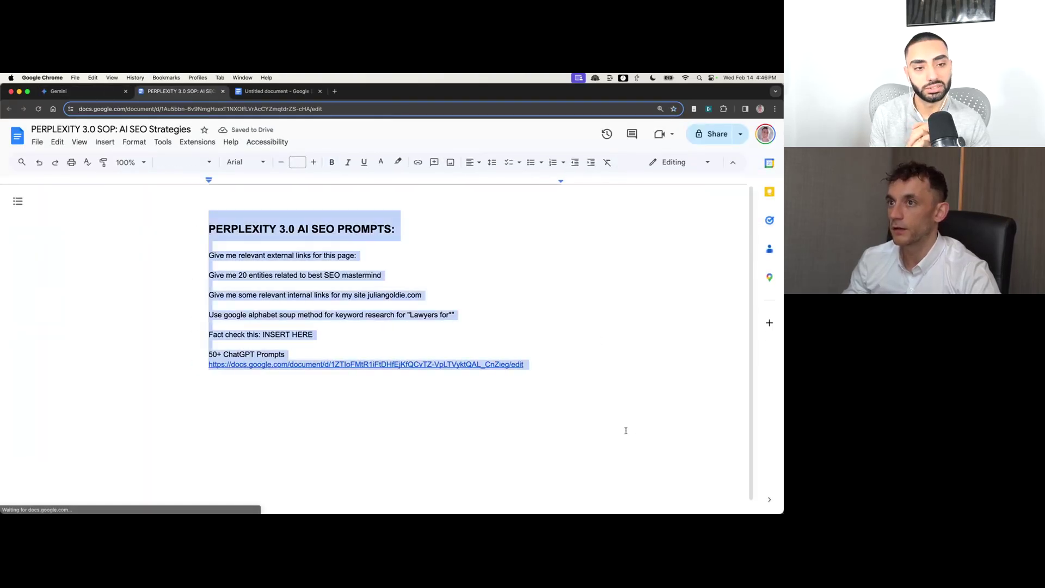
click(63, 93)
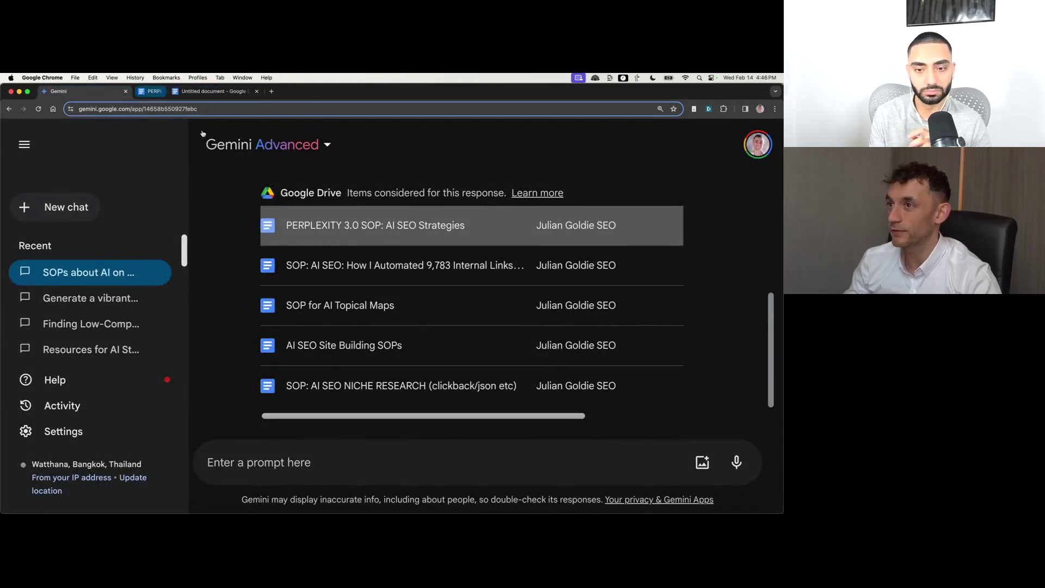
- Open the internal-links SOP document, then close its tab and return to the answer
click(364, 268)
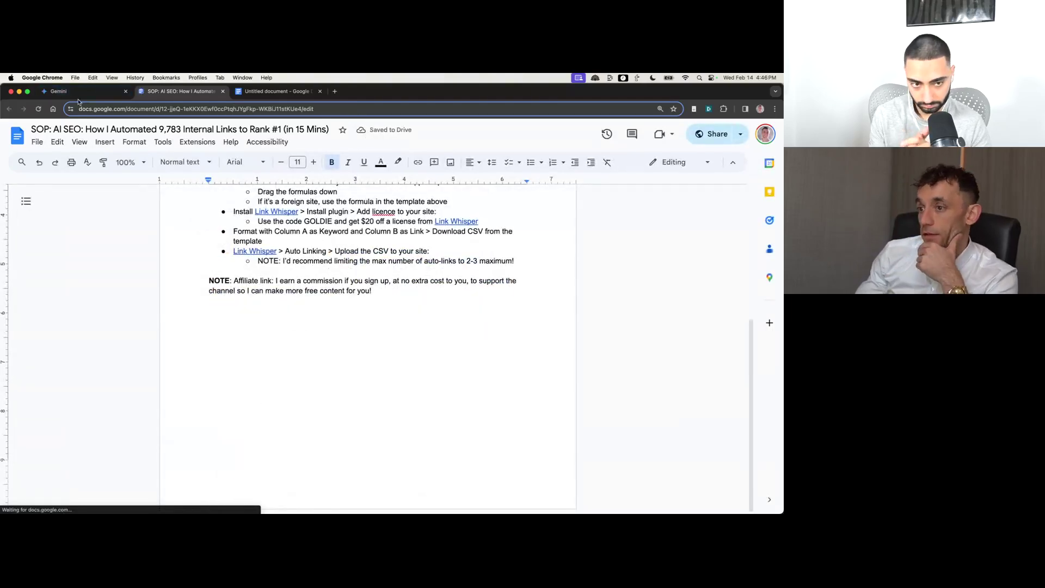
click(87, 91)
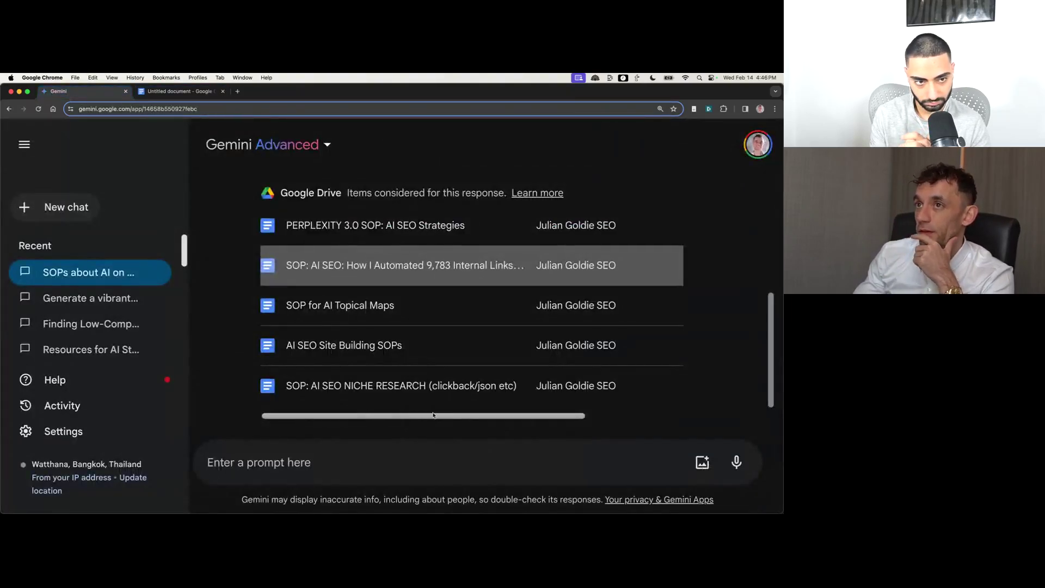
middle_click(164, 93)
scroll(471, 305, up, 6)
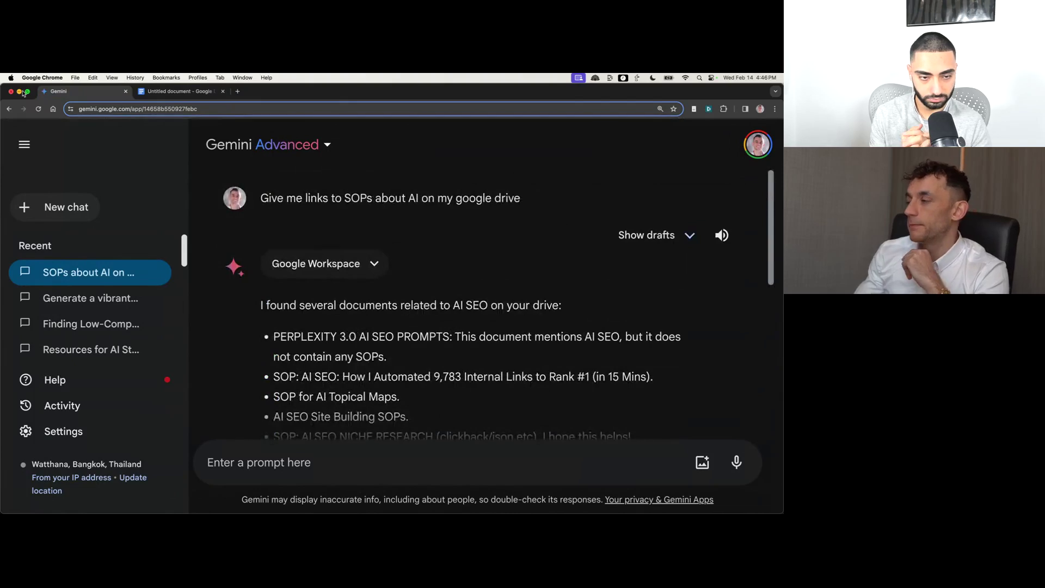